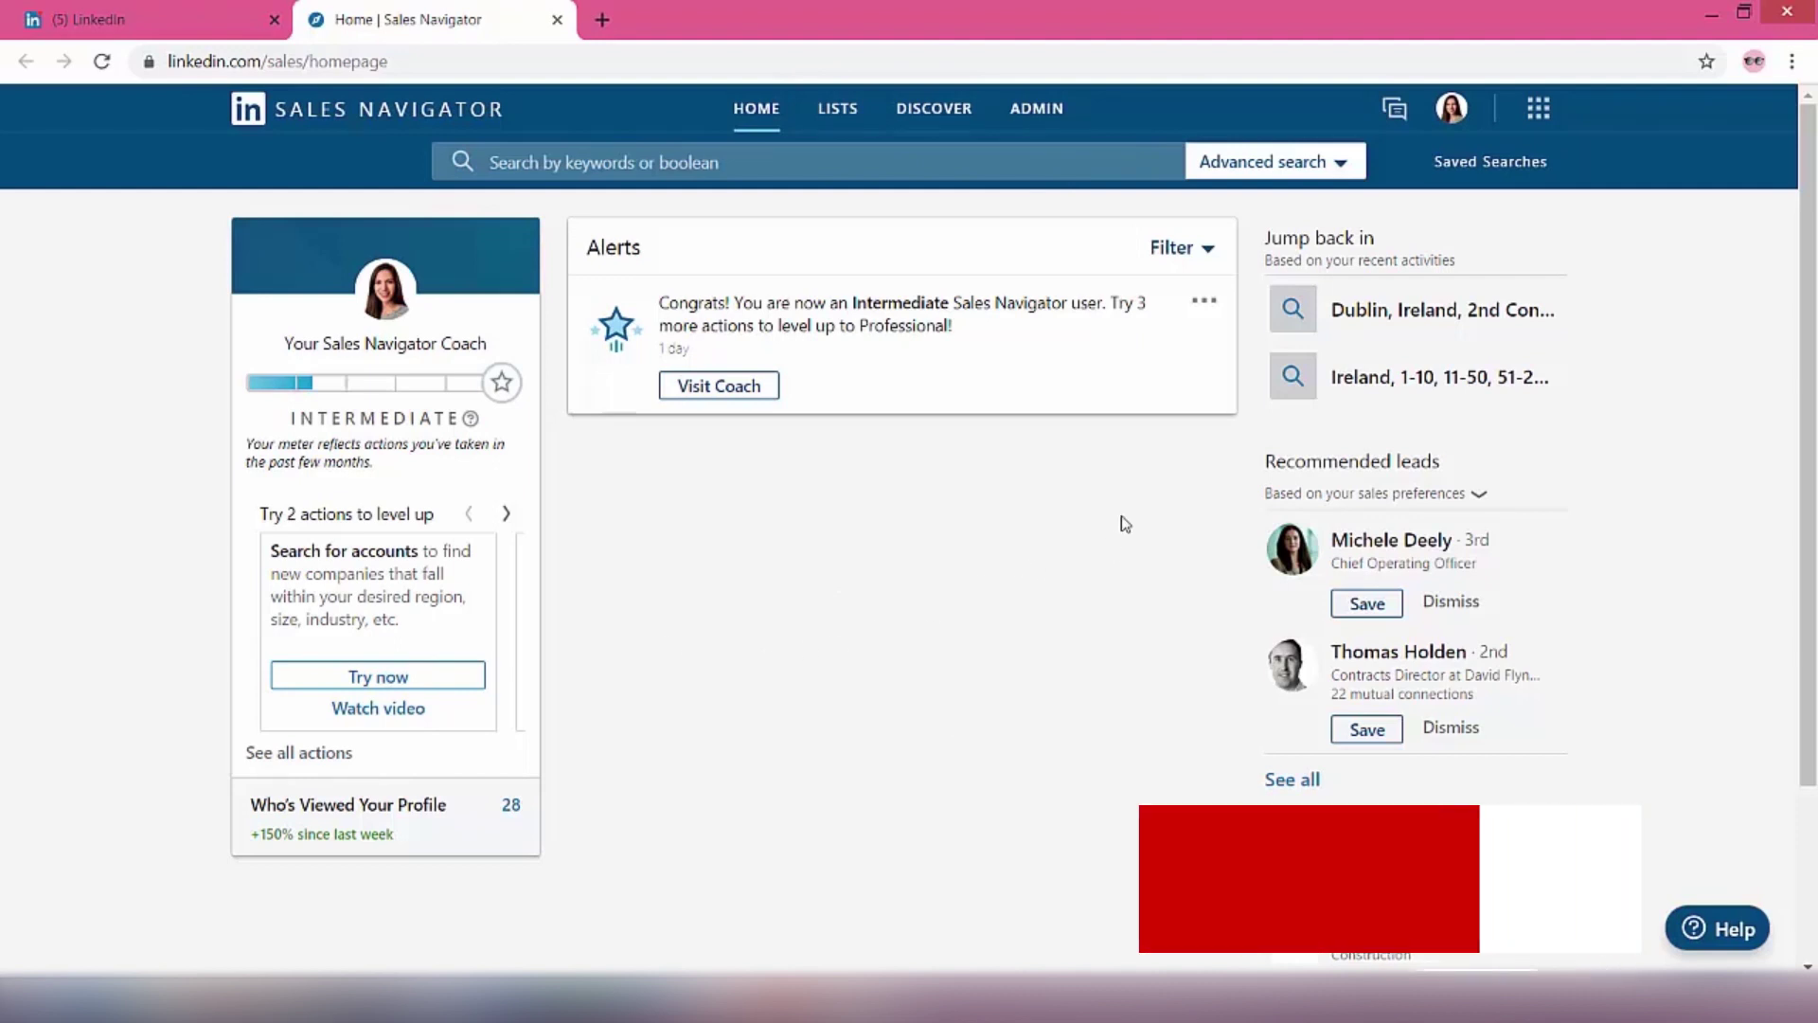
- Show the Advanced search choices for leads or accounts on the Sales Navigator home page
click(1263, 163)
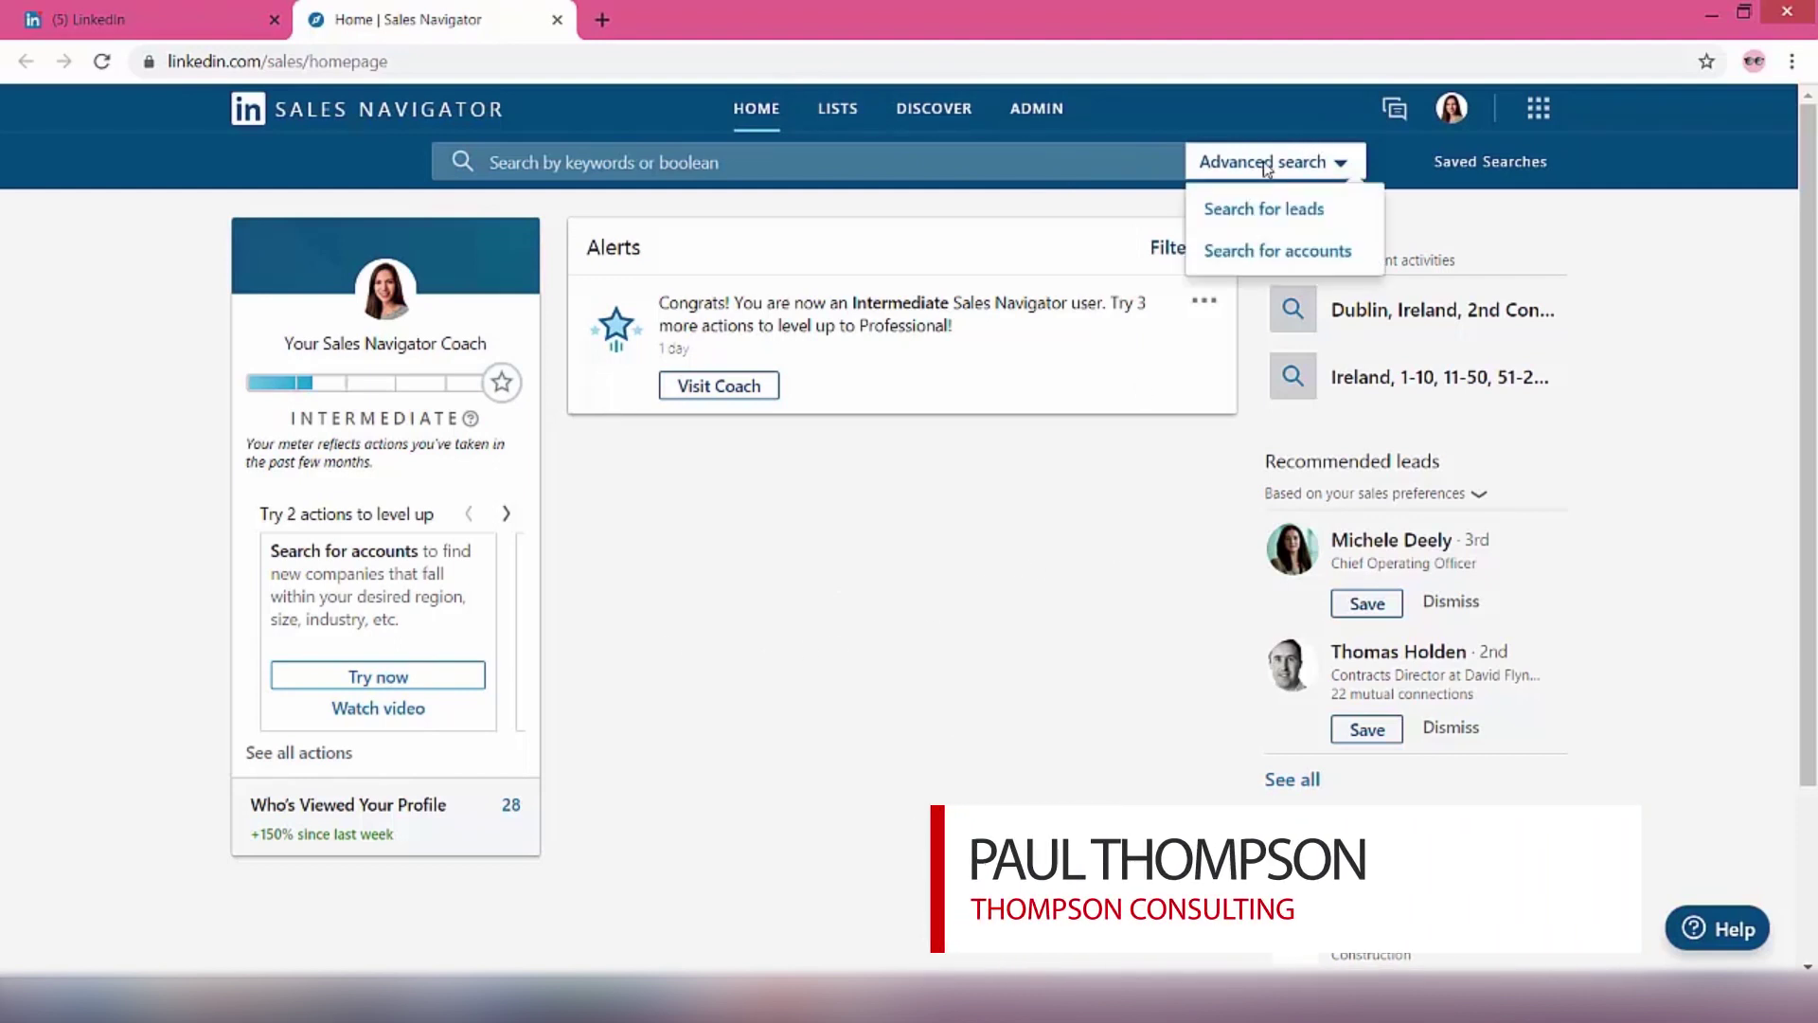
- Start a new lead search and scroll through the Filter your search panel
click(1243, 211)
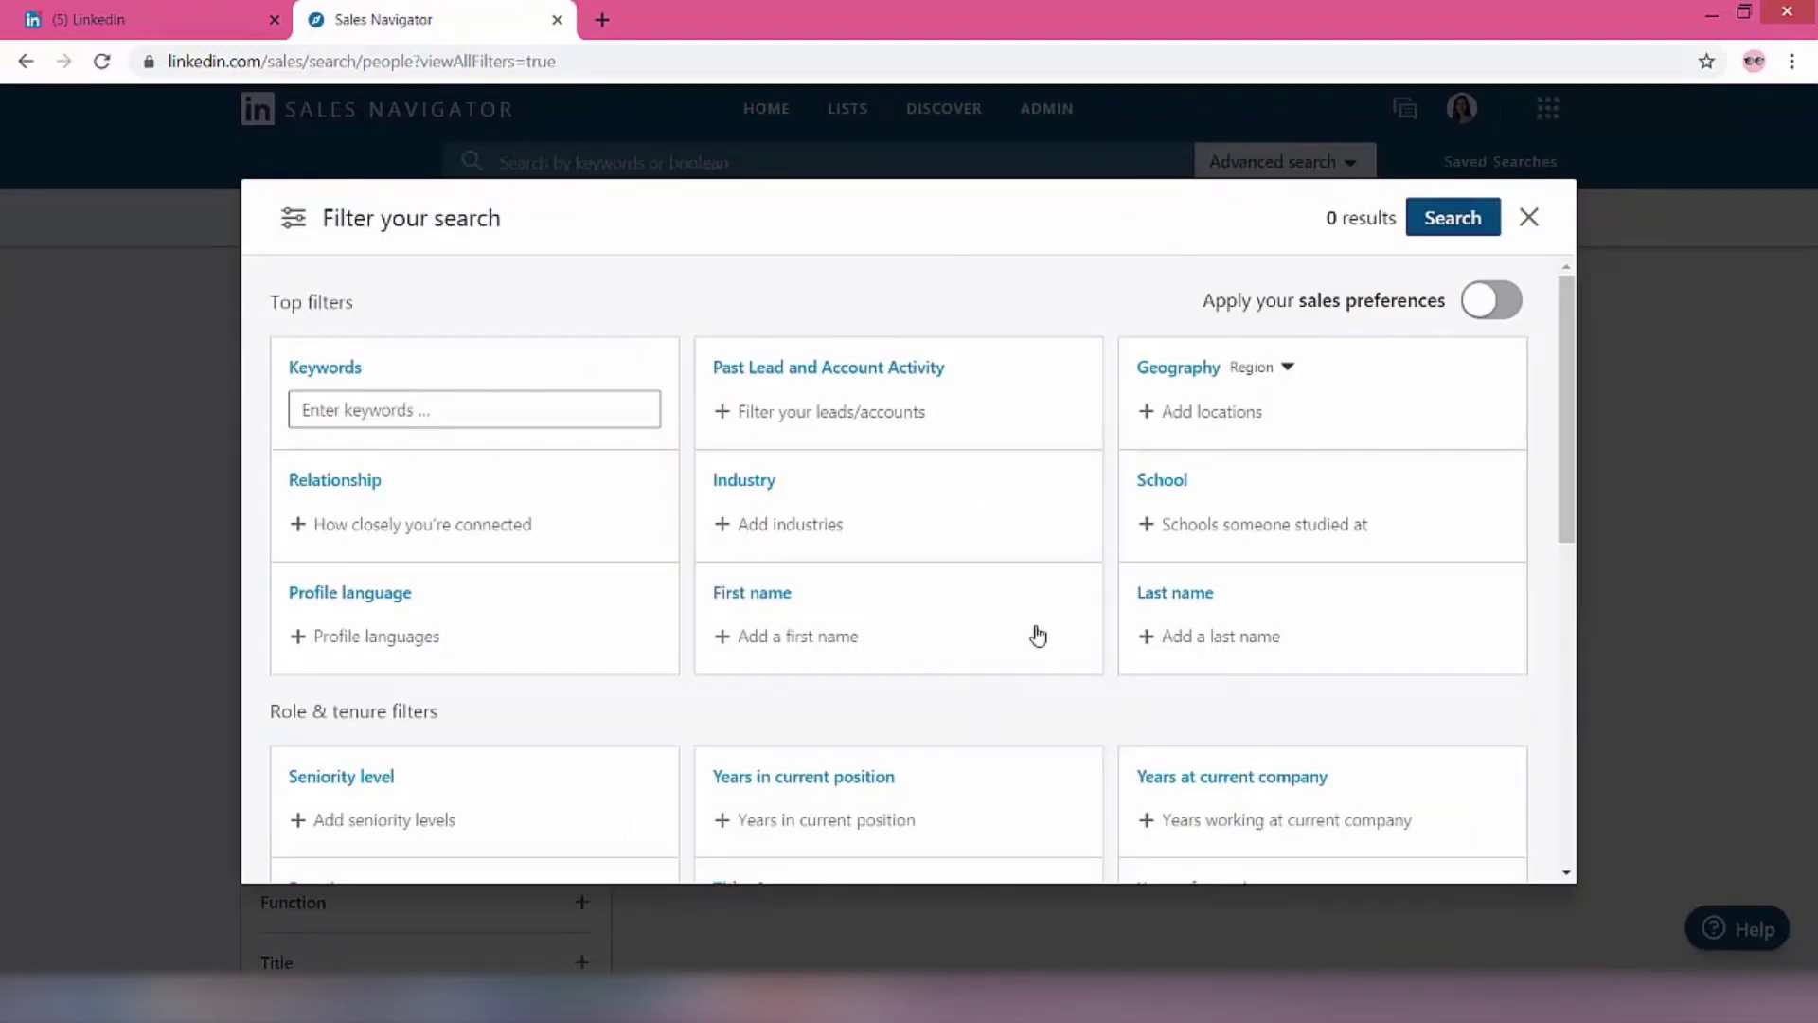
scroll(919, 614, down, 5)
scroll(921, 616, down, 3)
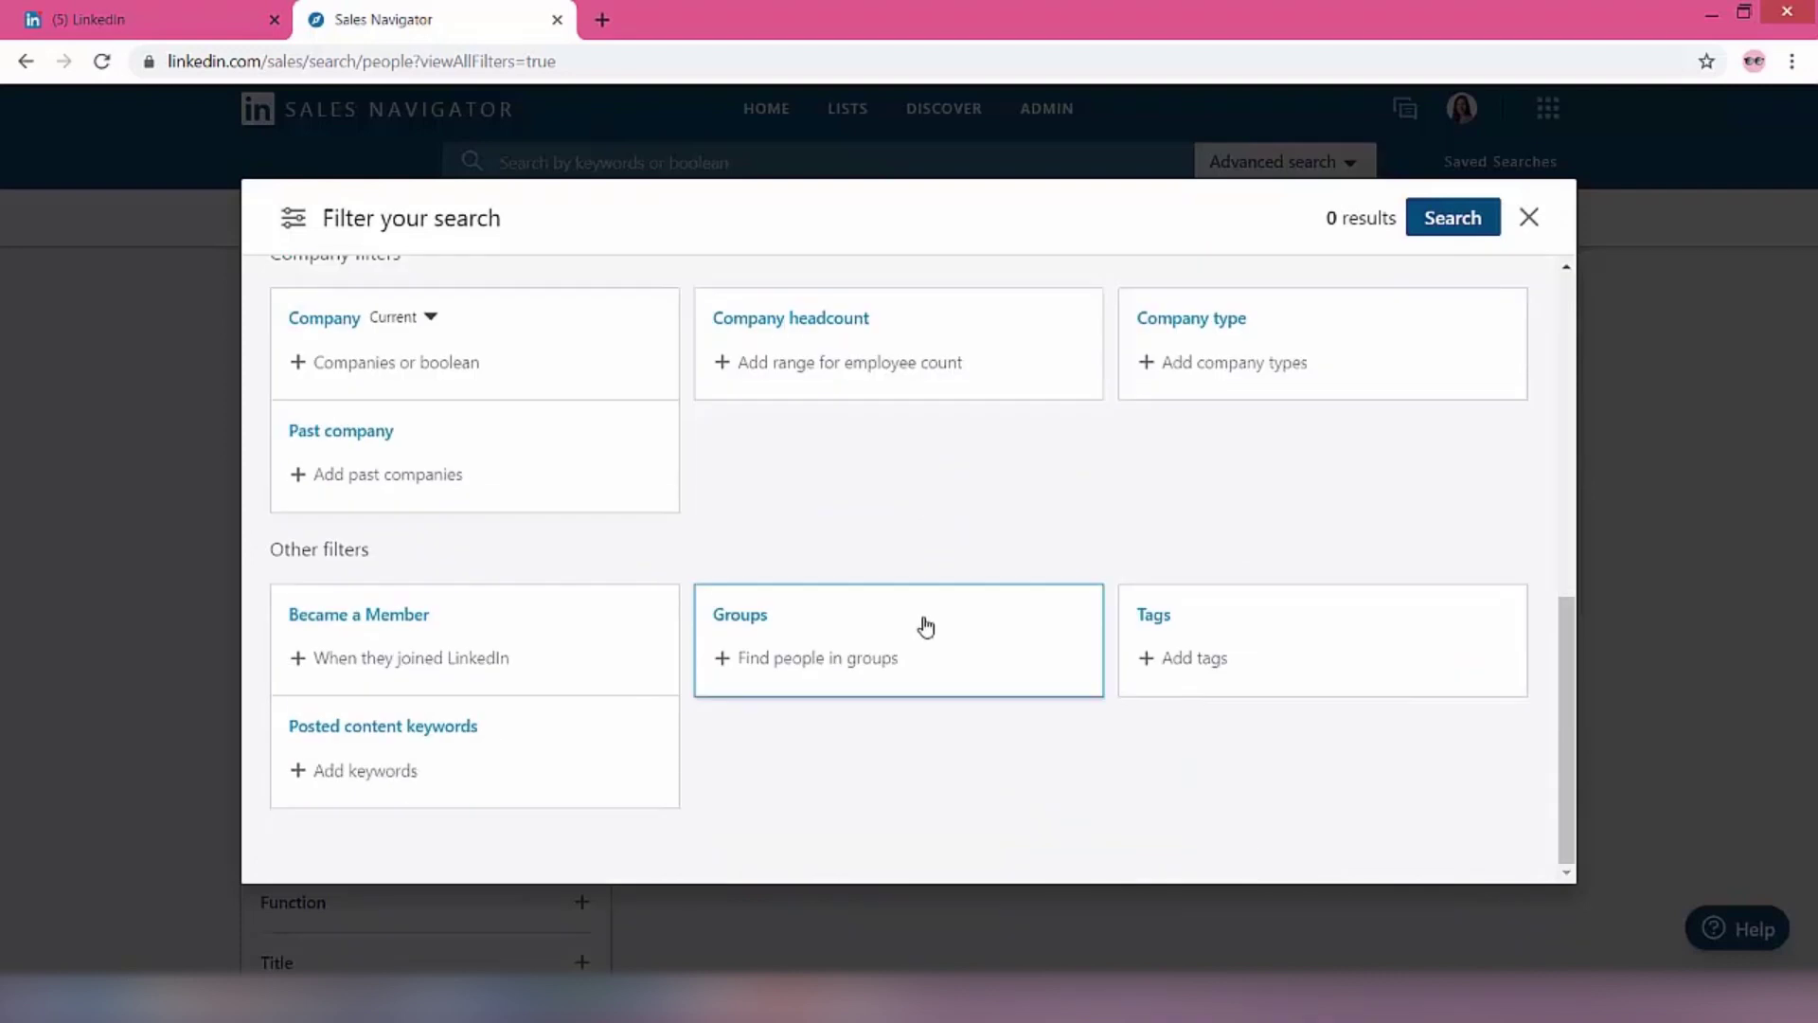
scroll(943, 748, up, 3)
scroll(951, 787, up, 3)
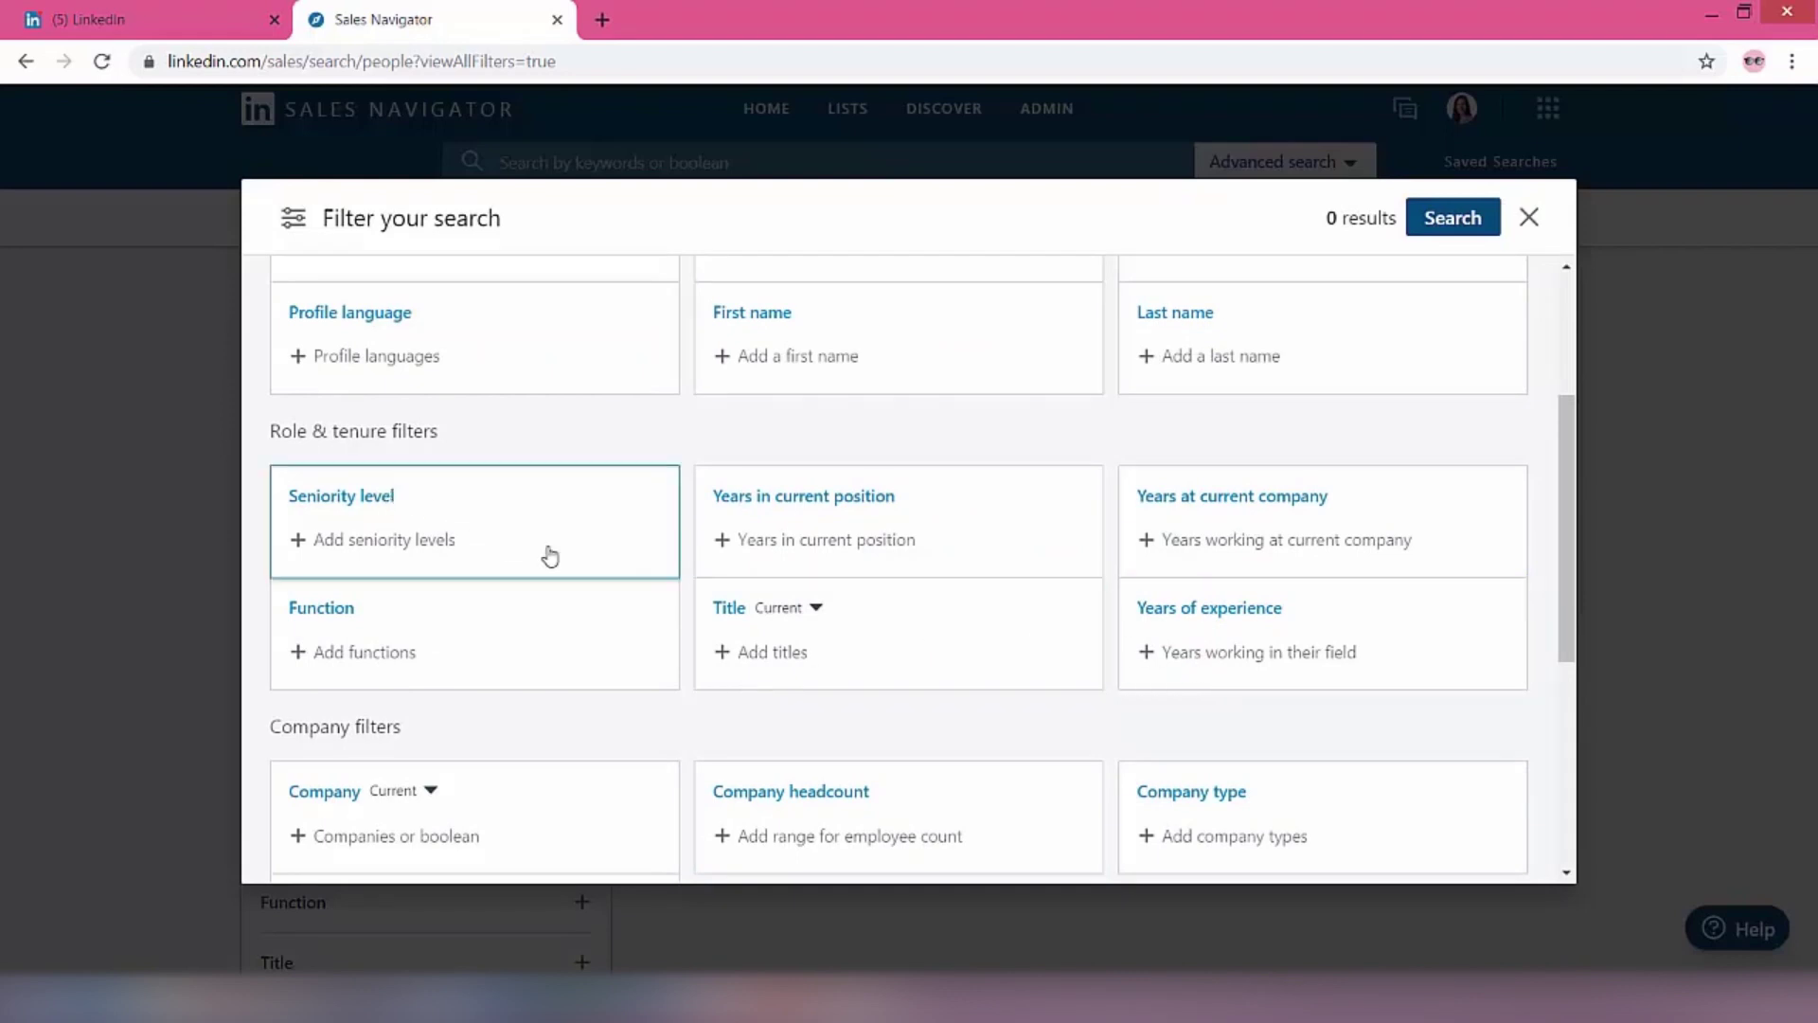
scroll(1047, 698, up, 3)
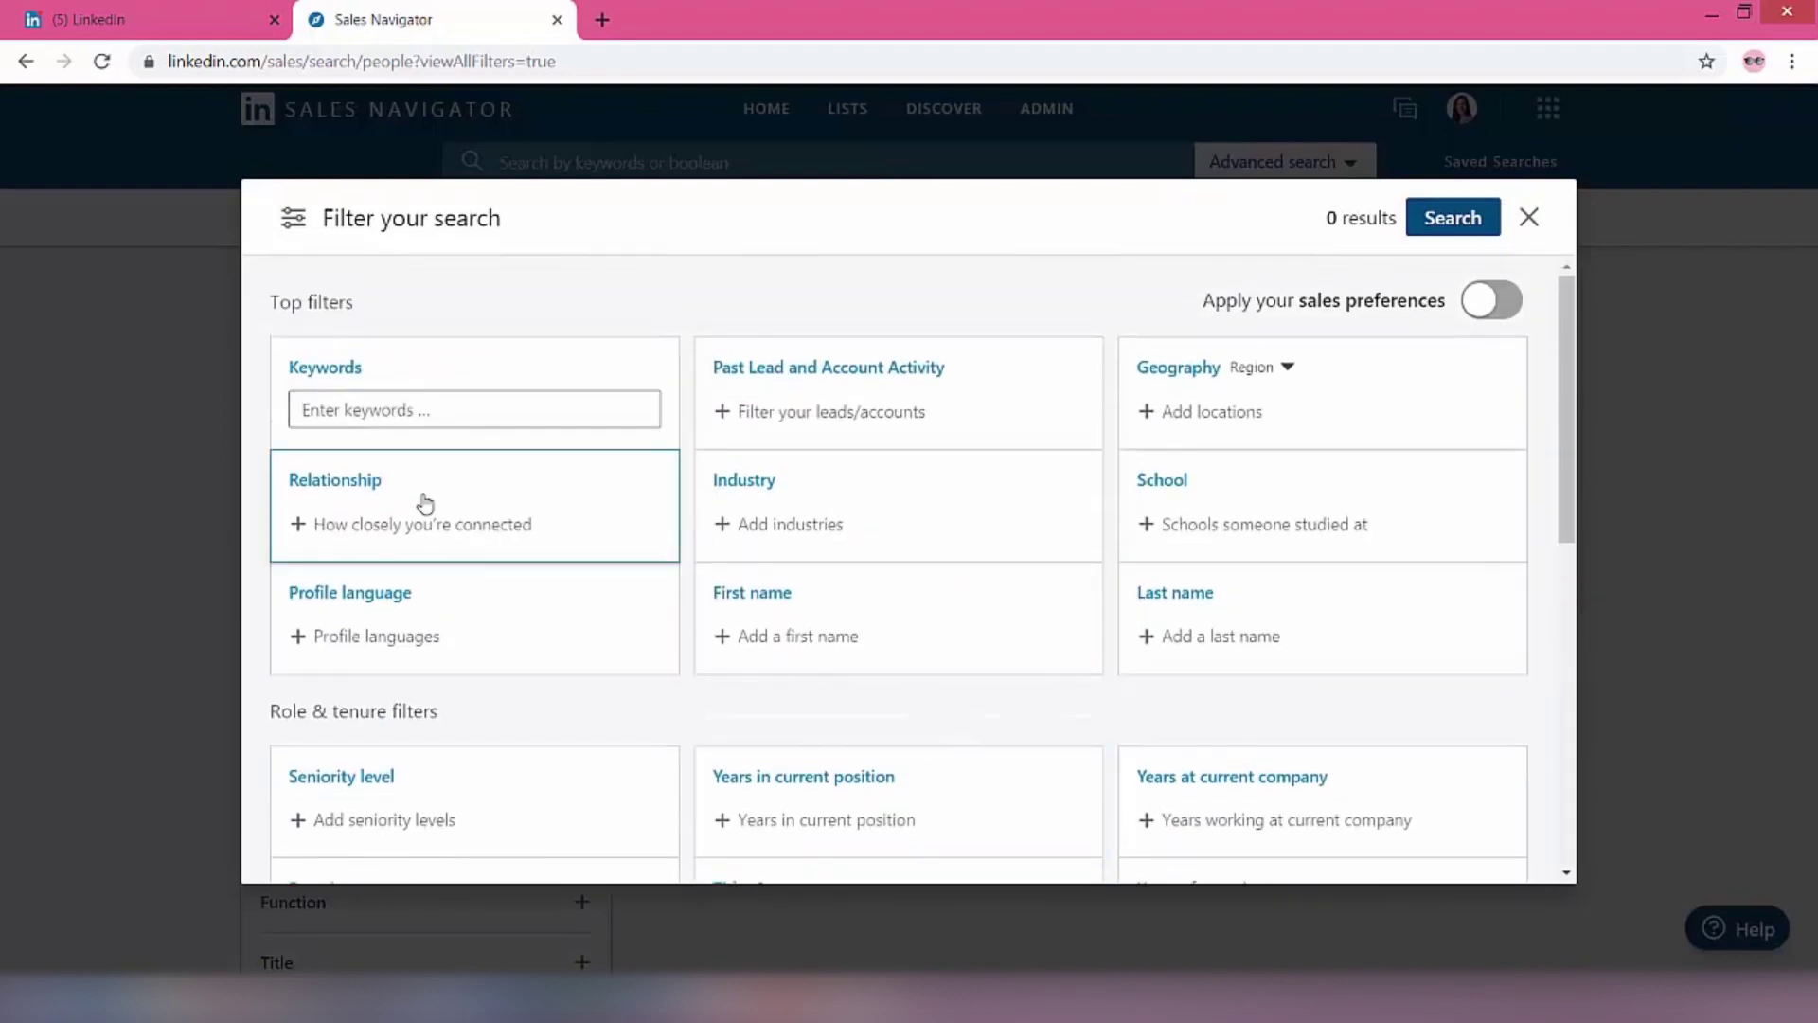
scroll(1122, 725, down, 3)
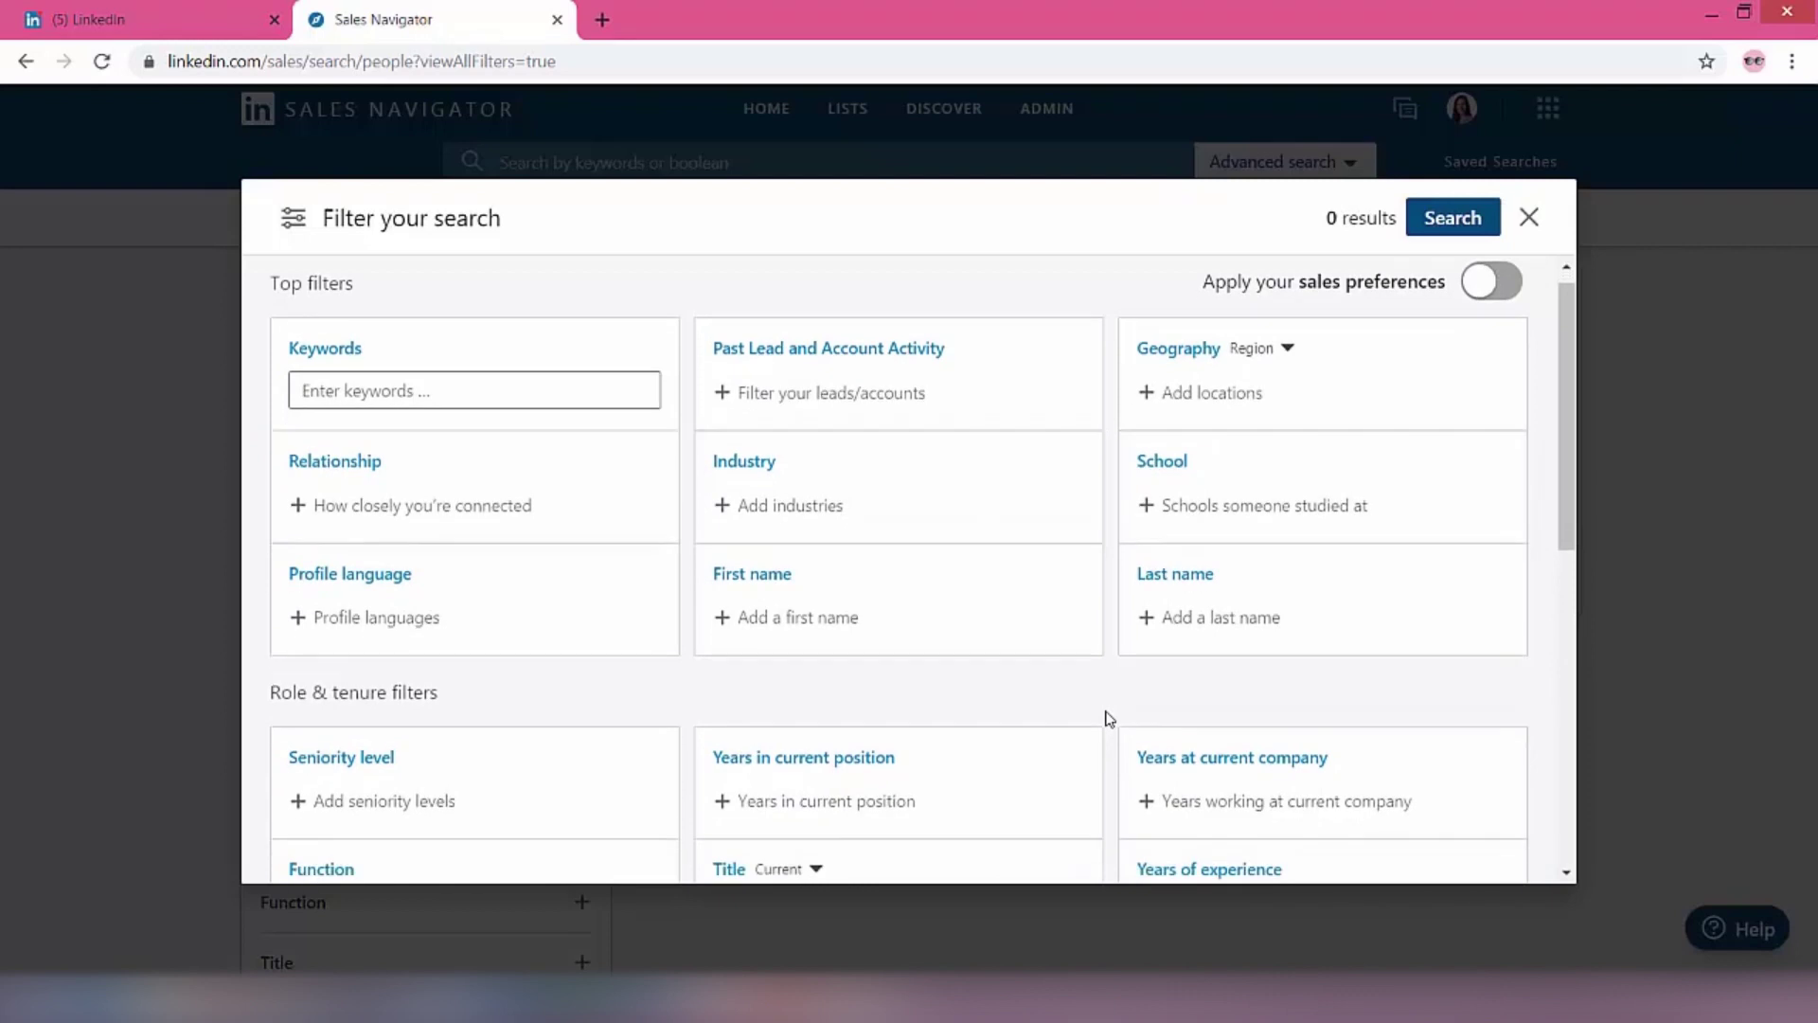
scroll(1108, 715, up, 3)
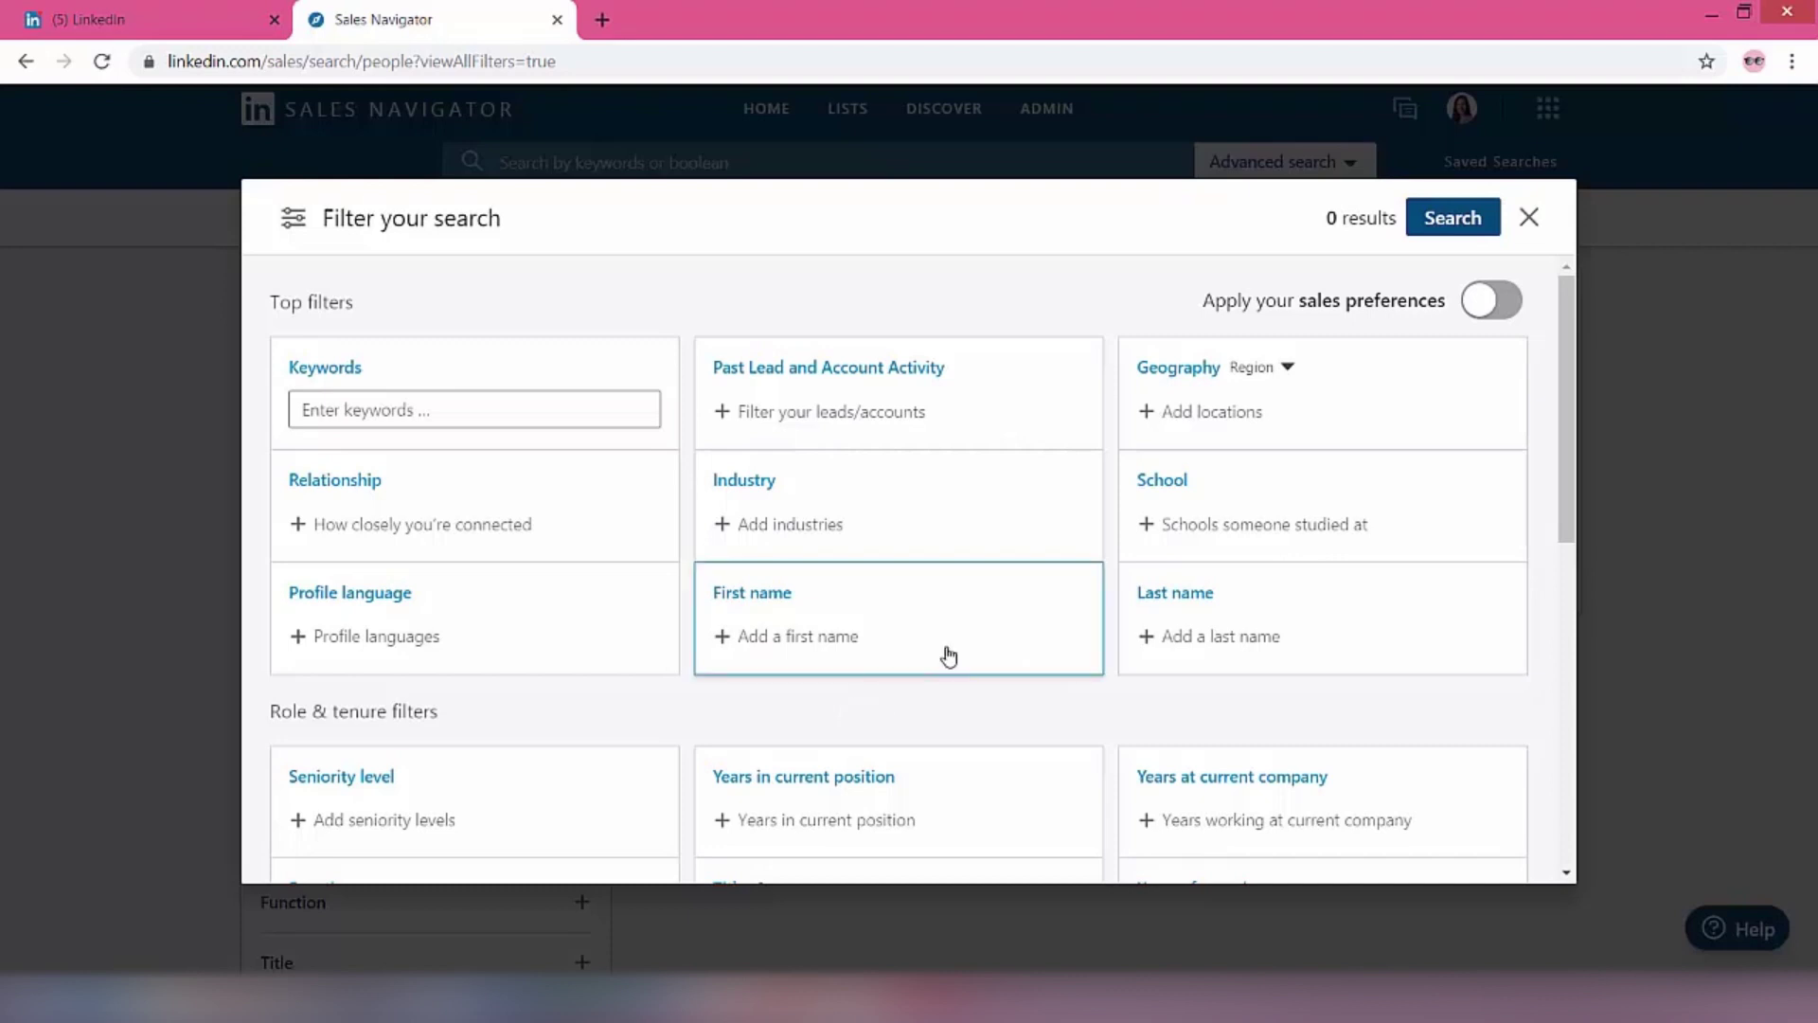
- Limit the Relationship filter to 2nd Degree Connections, giving 1,548,081 results
click(435, 525)
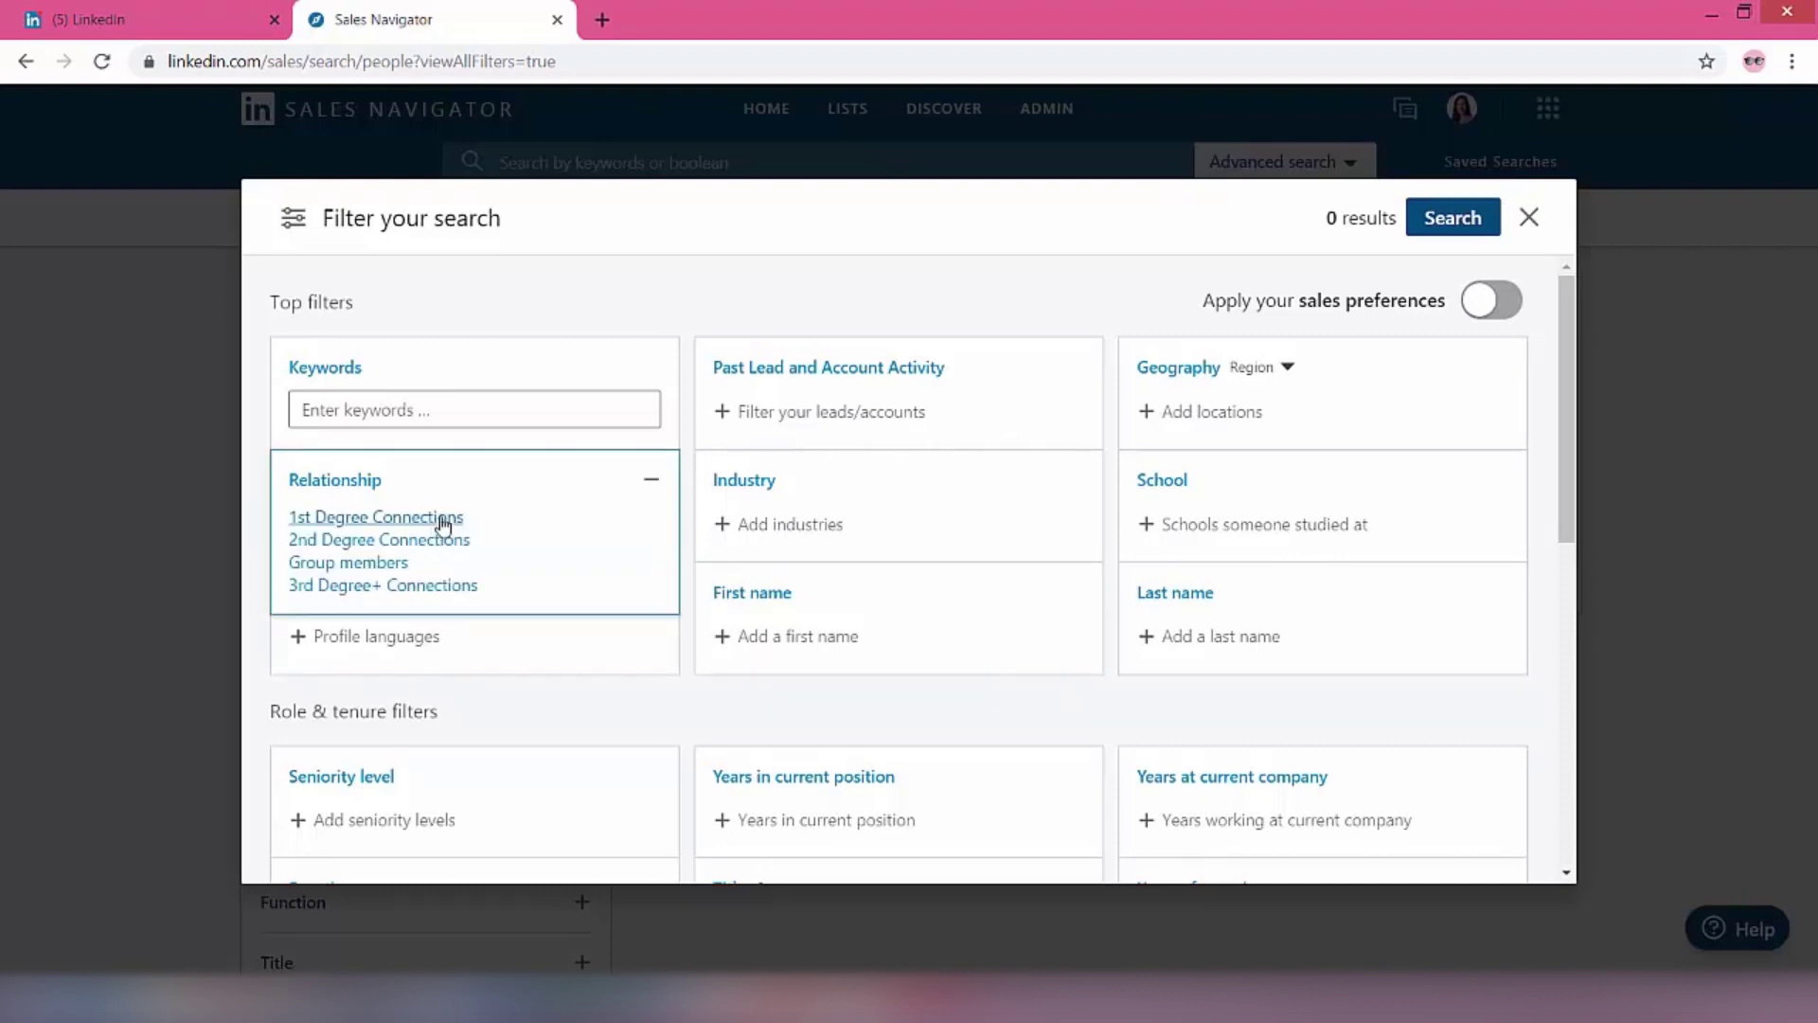
click(431, 542)
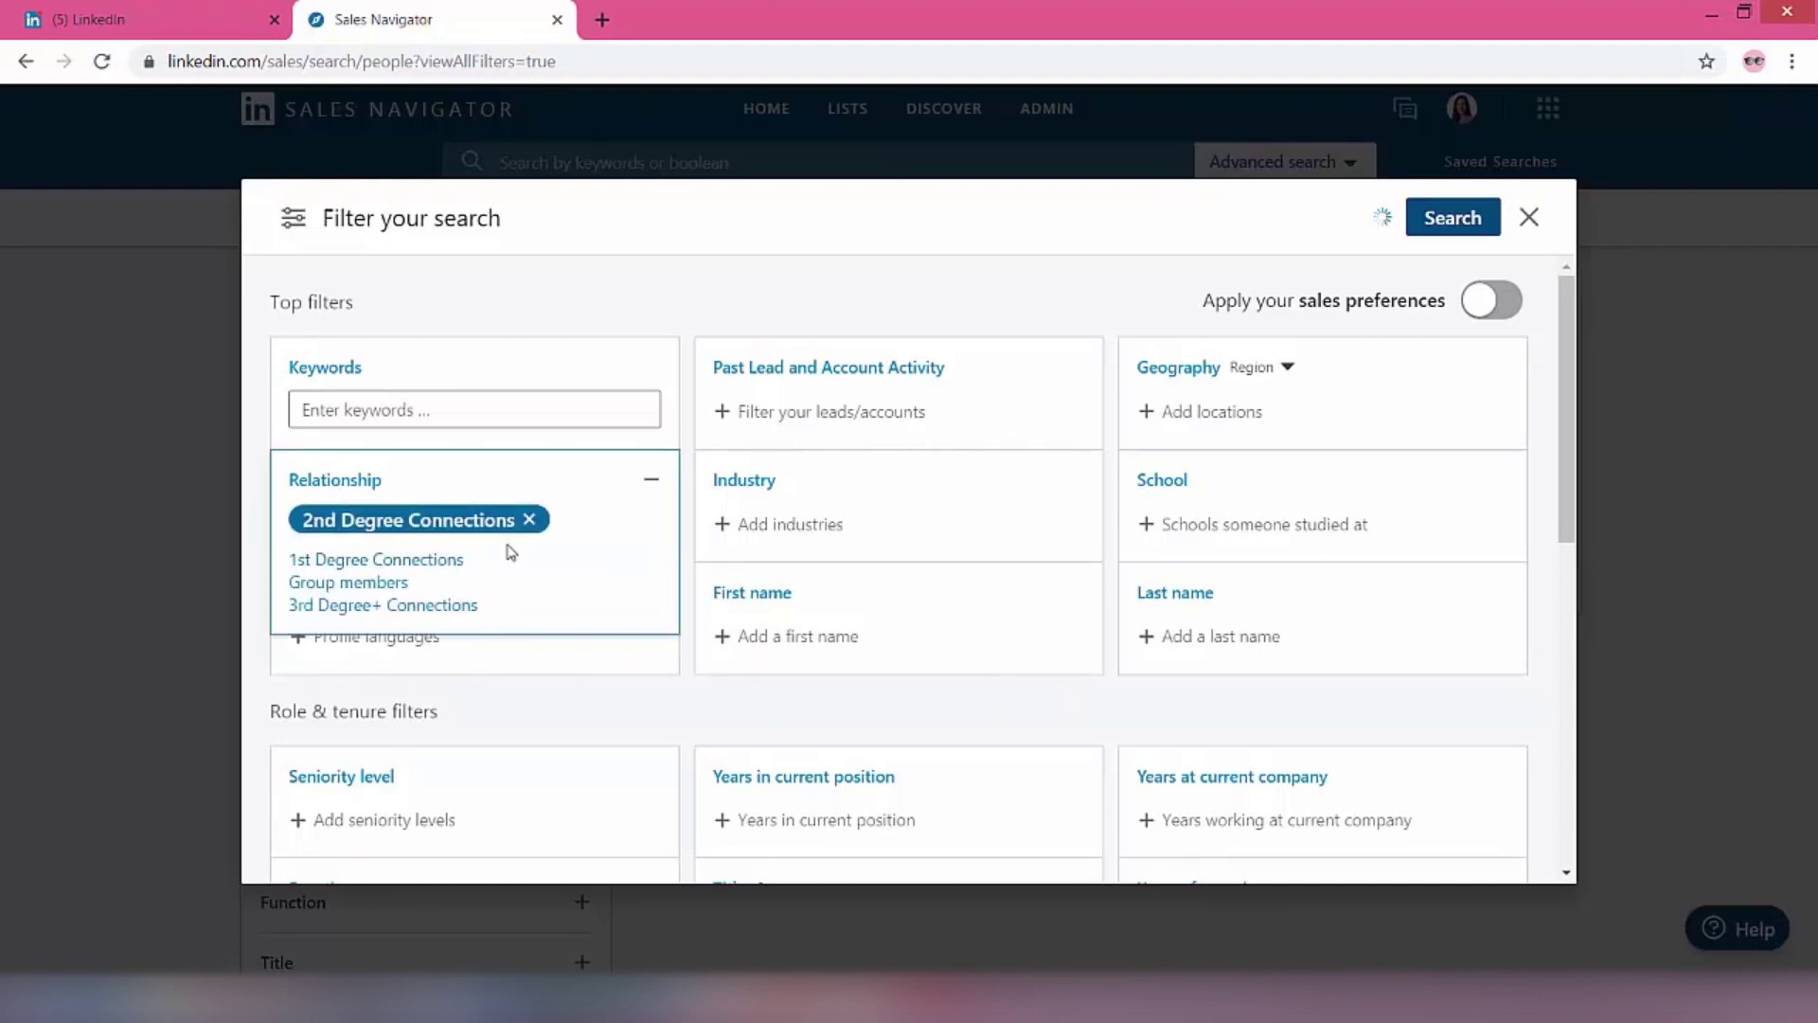
click(722, 724)
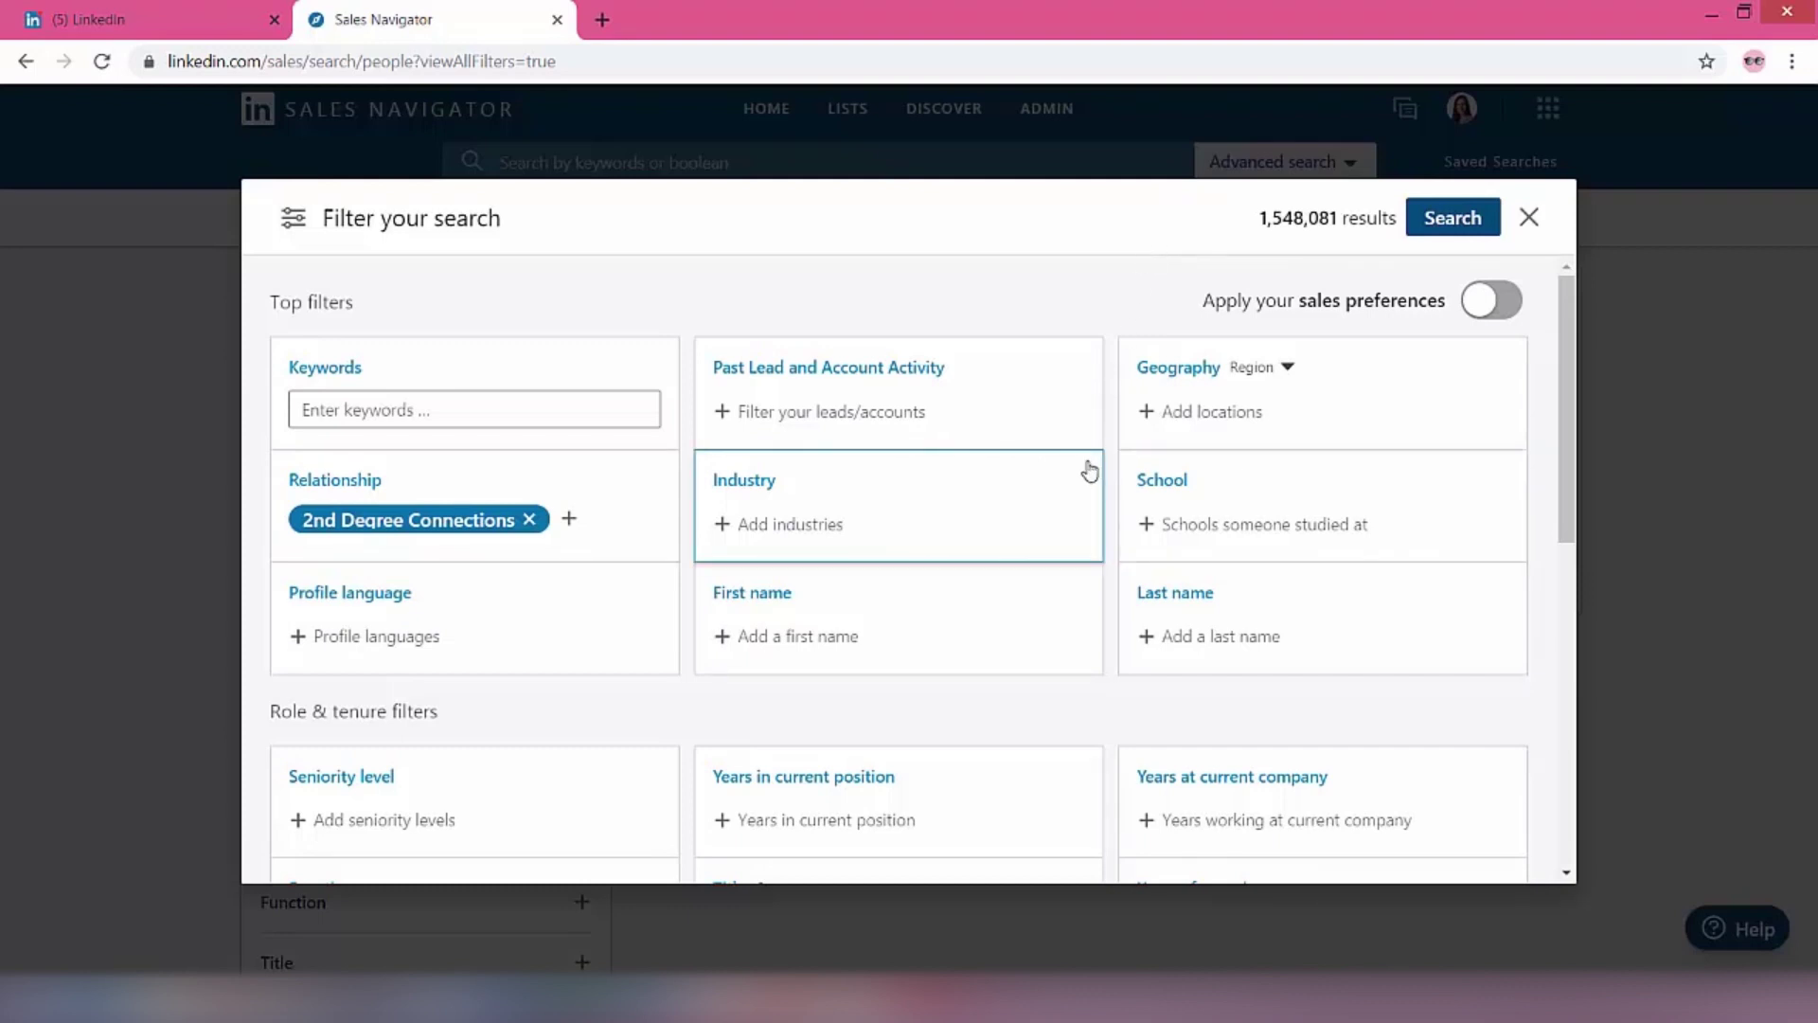
scroll(1106, 610, down, 3)
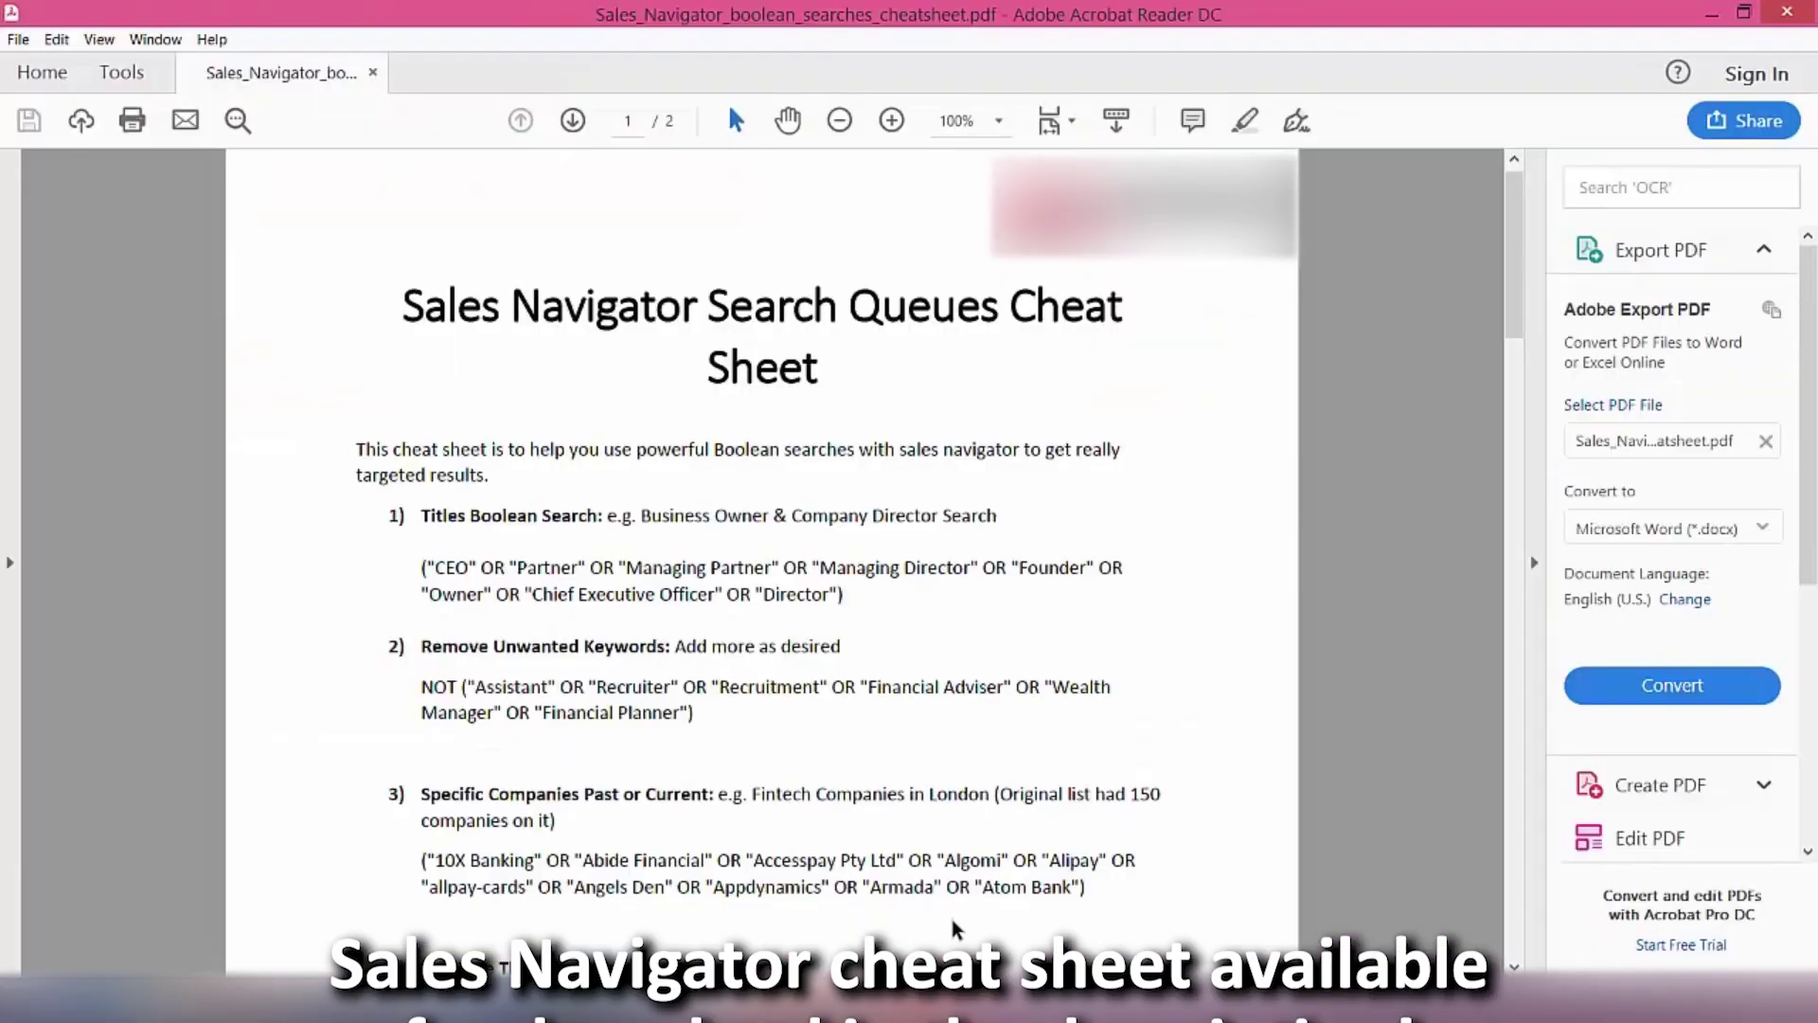
- Copy the Titles Boolean search string from the cheat sheet PDF and return to Chrome
drag(854, 601, 426, 568)
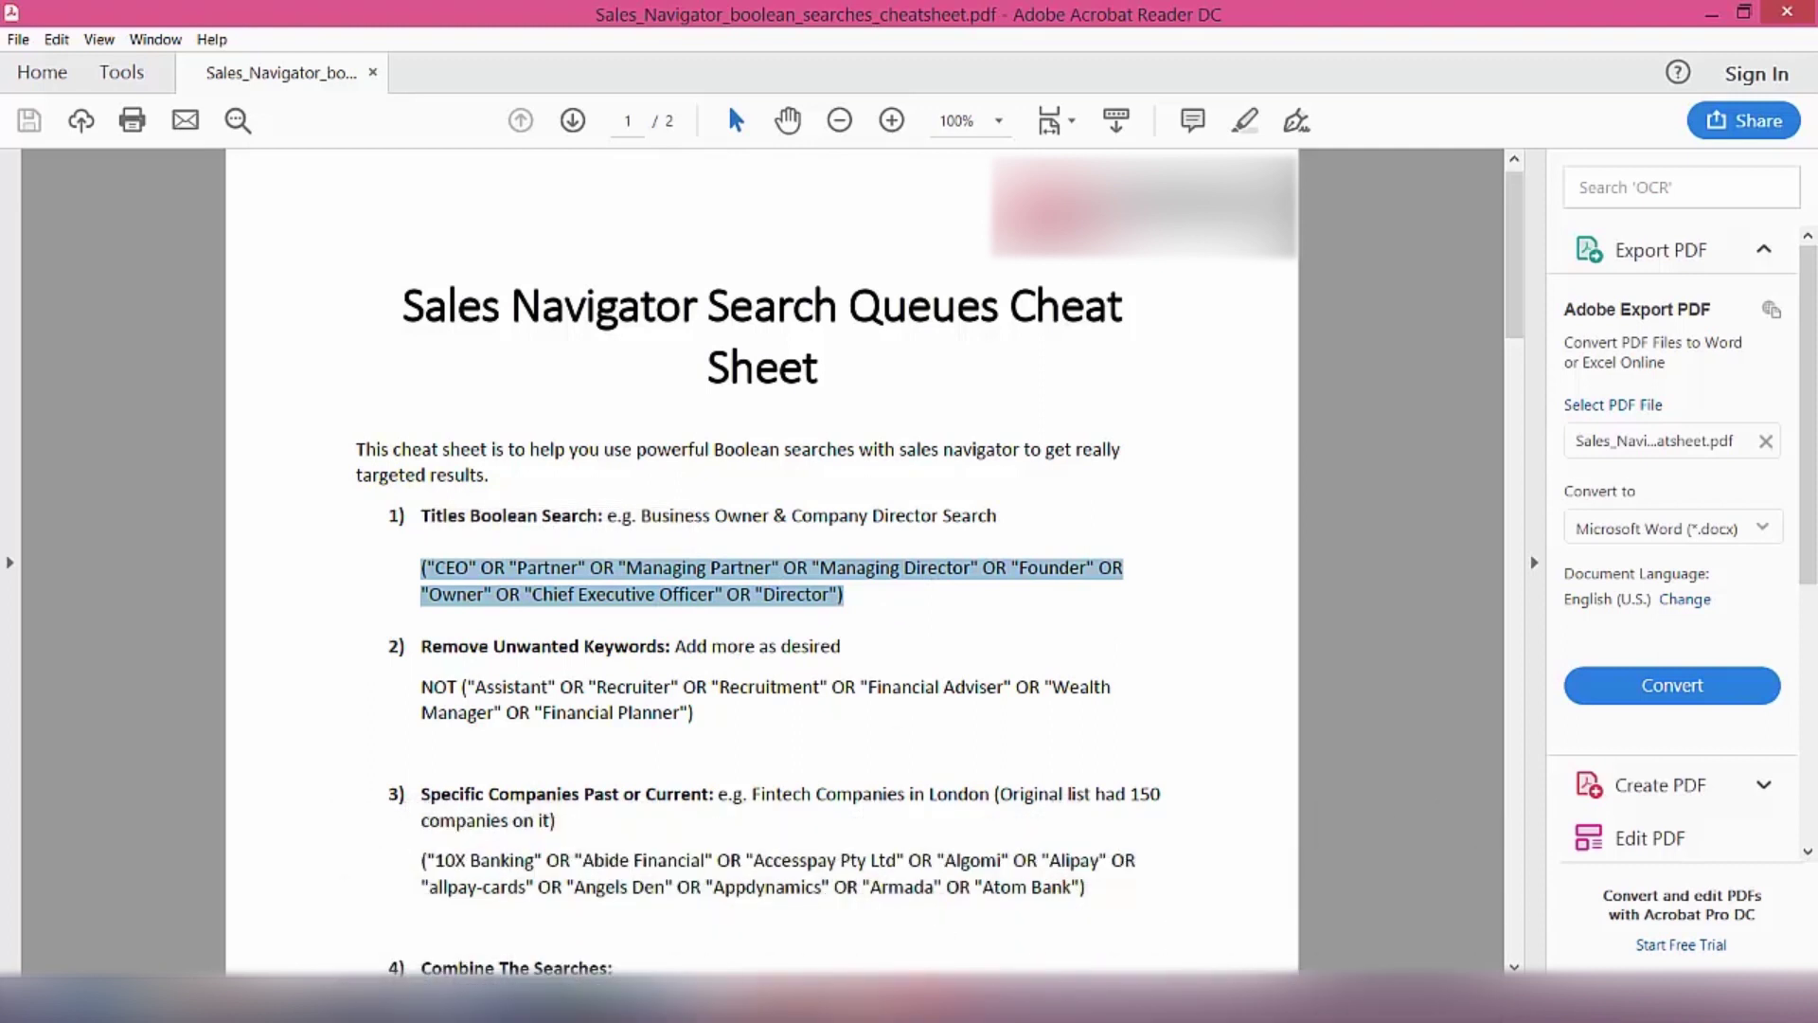
key(alt+Tab)
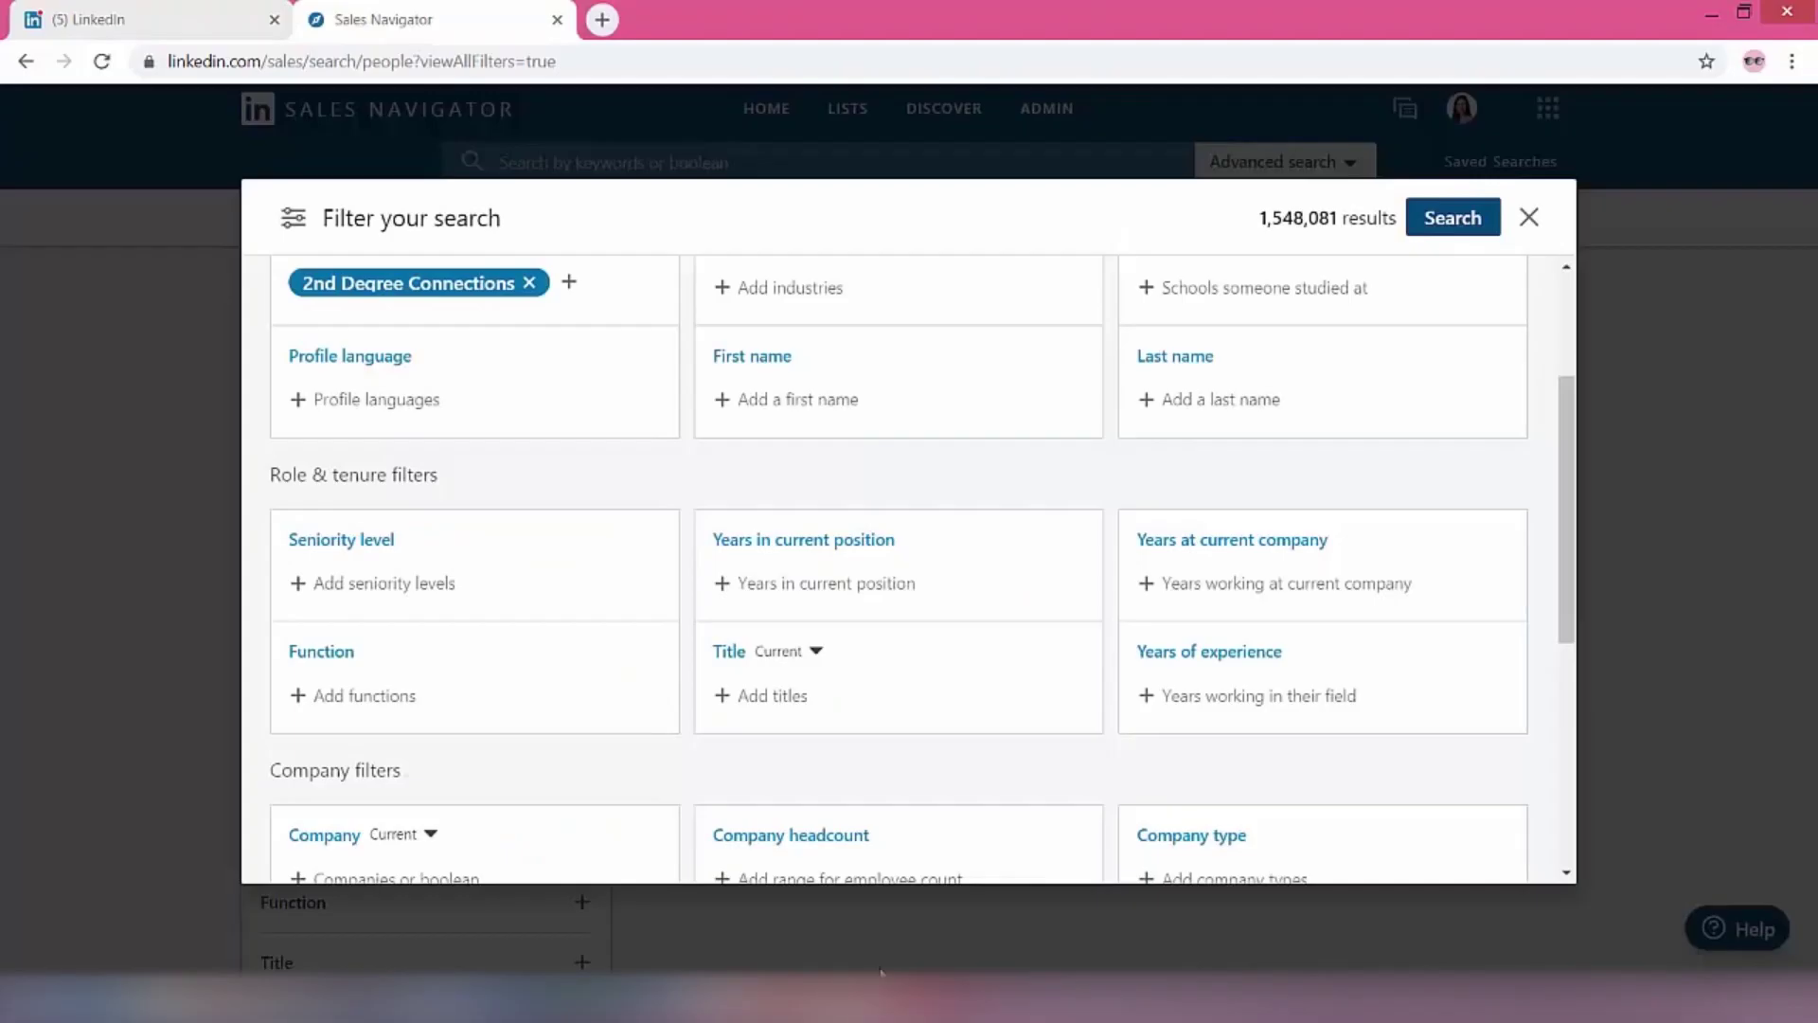
- Paste the CEO/Partner/Owner/Director Boolean string as the current Title filter (483,643 results)
click(817, 695)
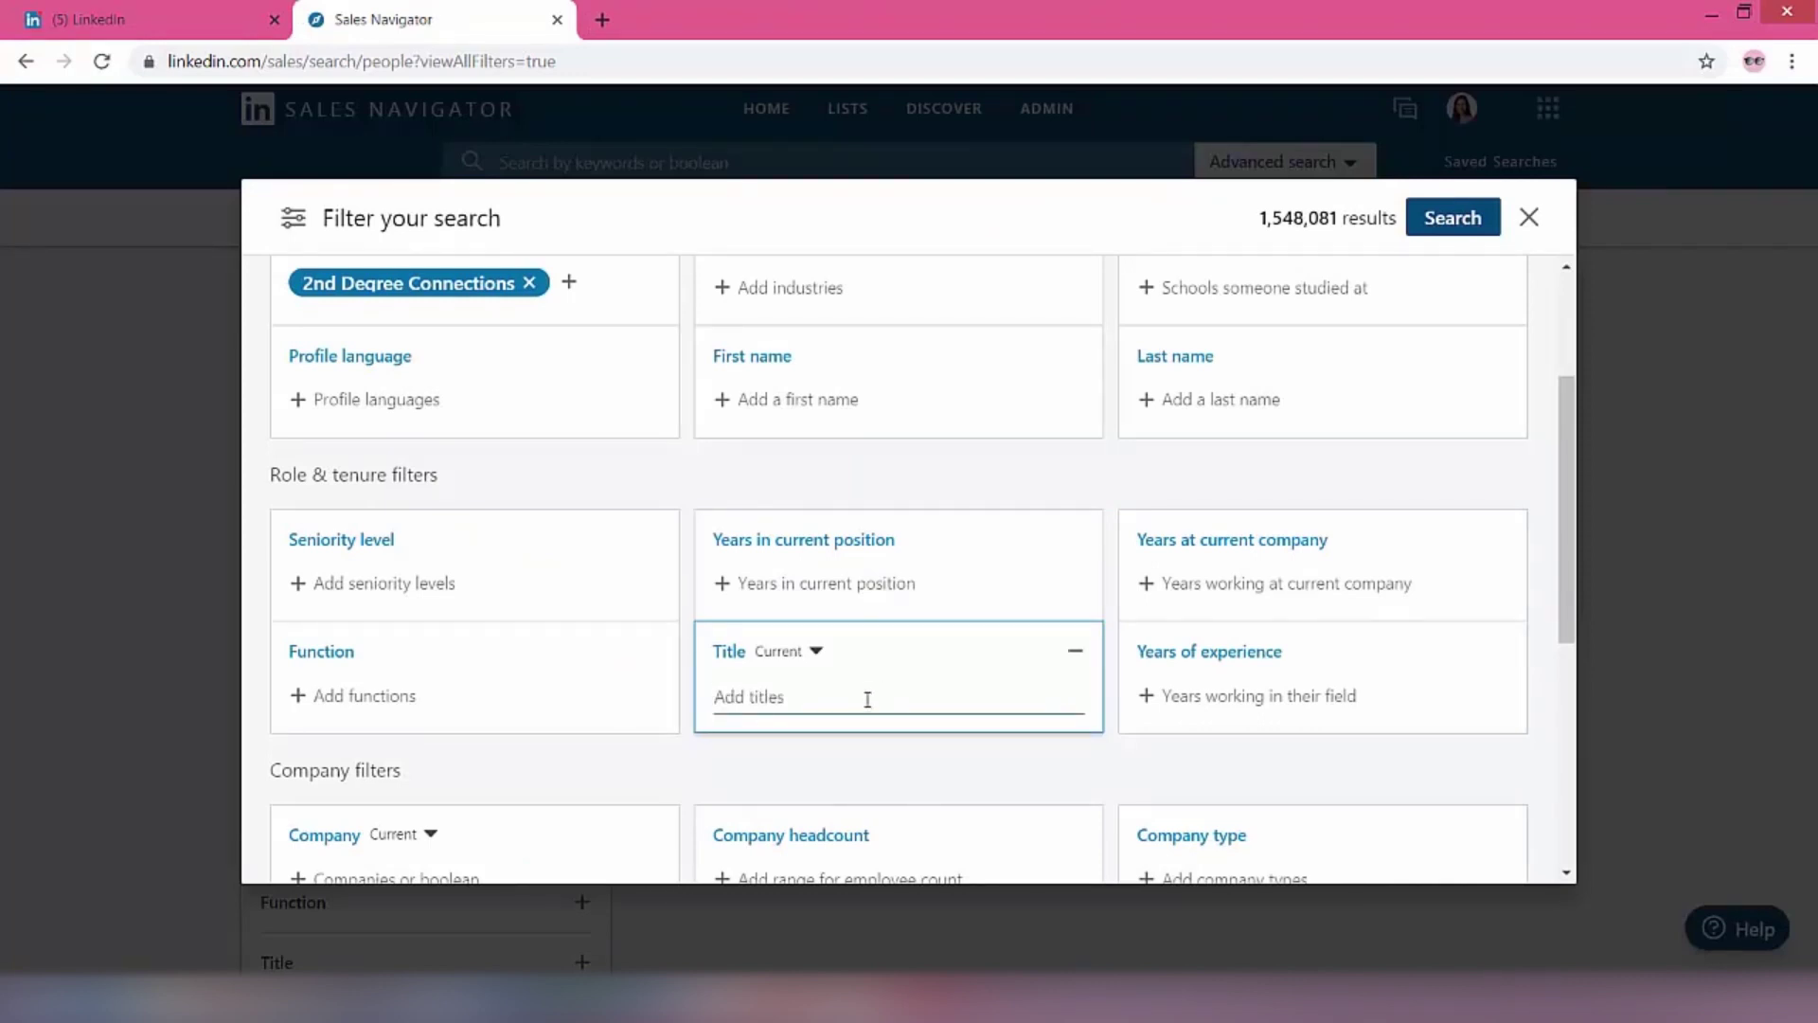
key(ctrl+v)
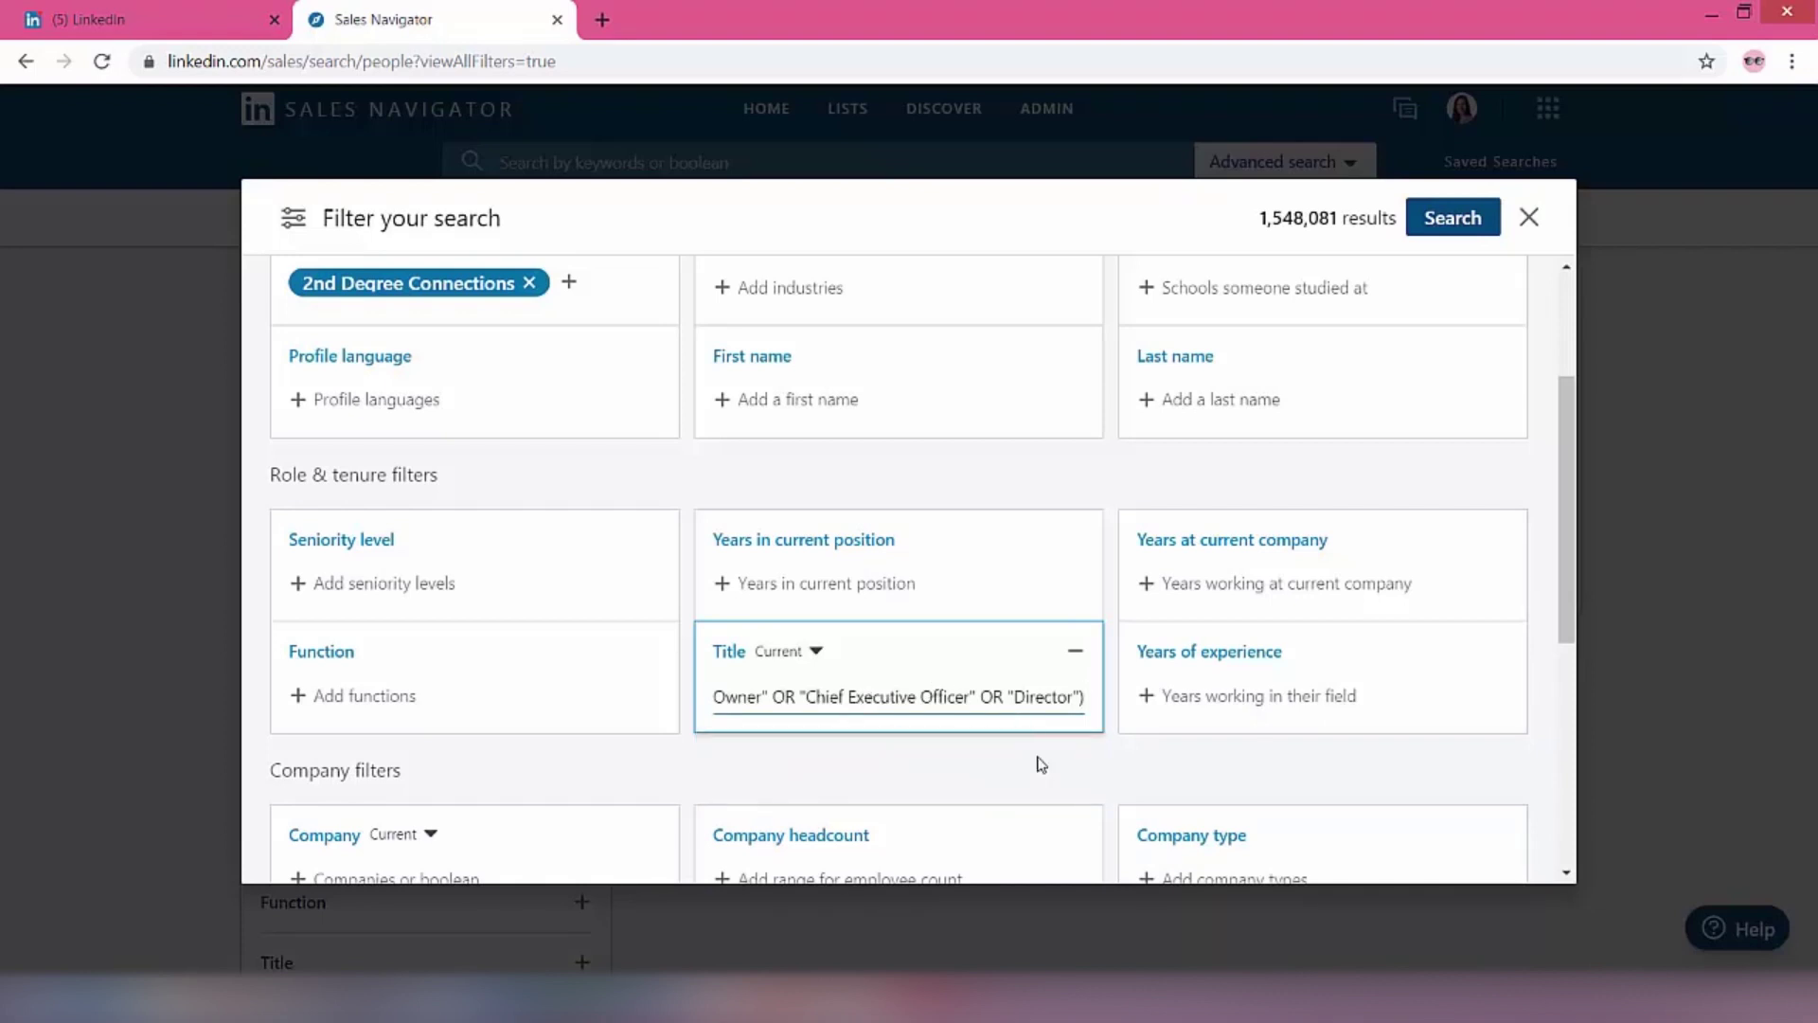
key(Return)
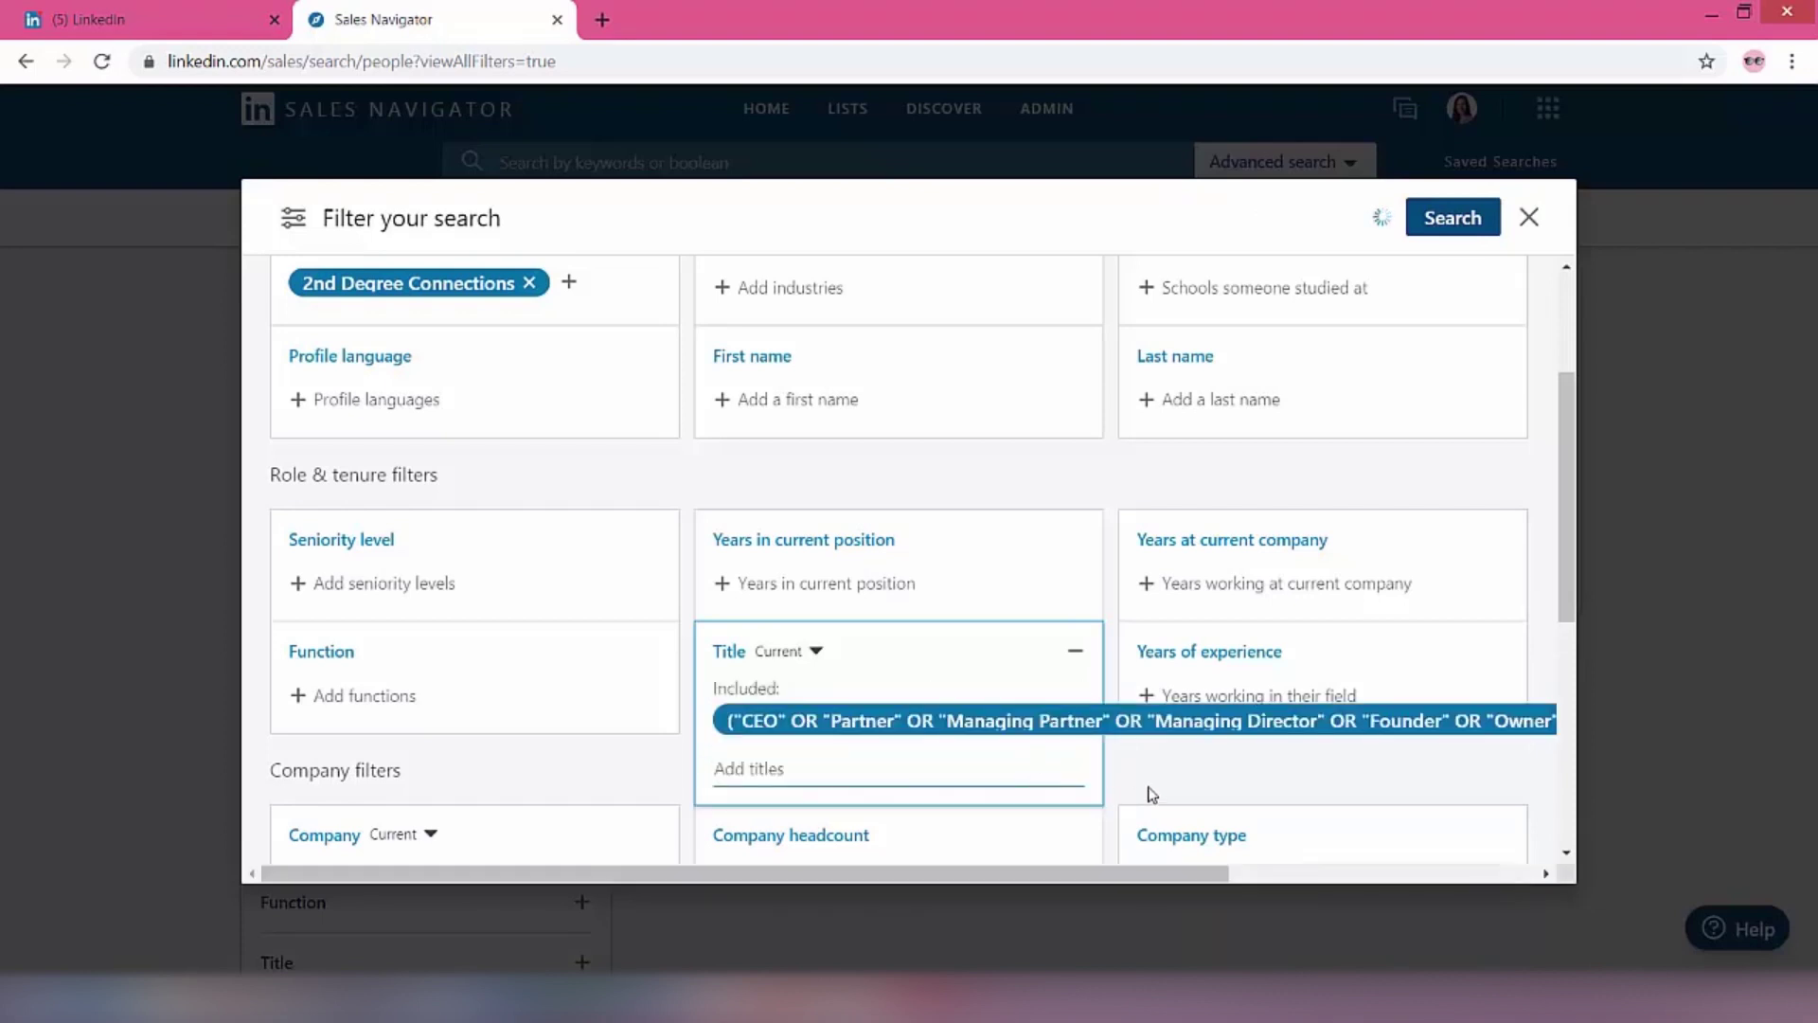
click(1147, 788)
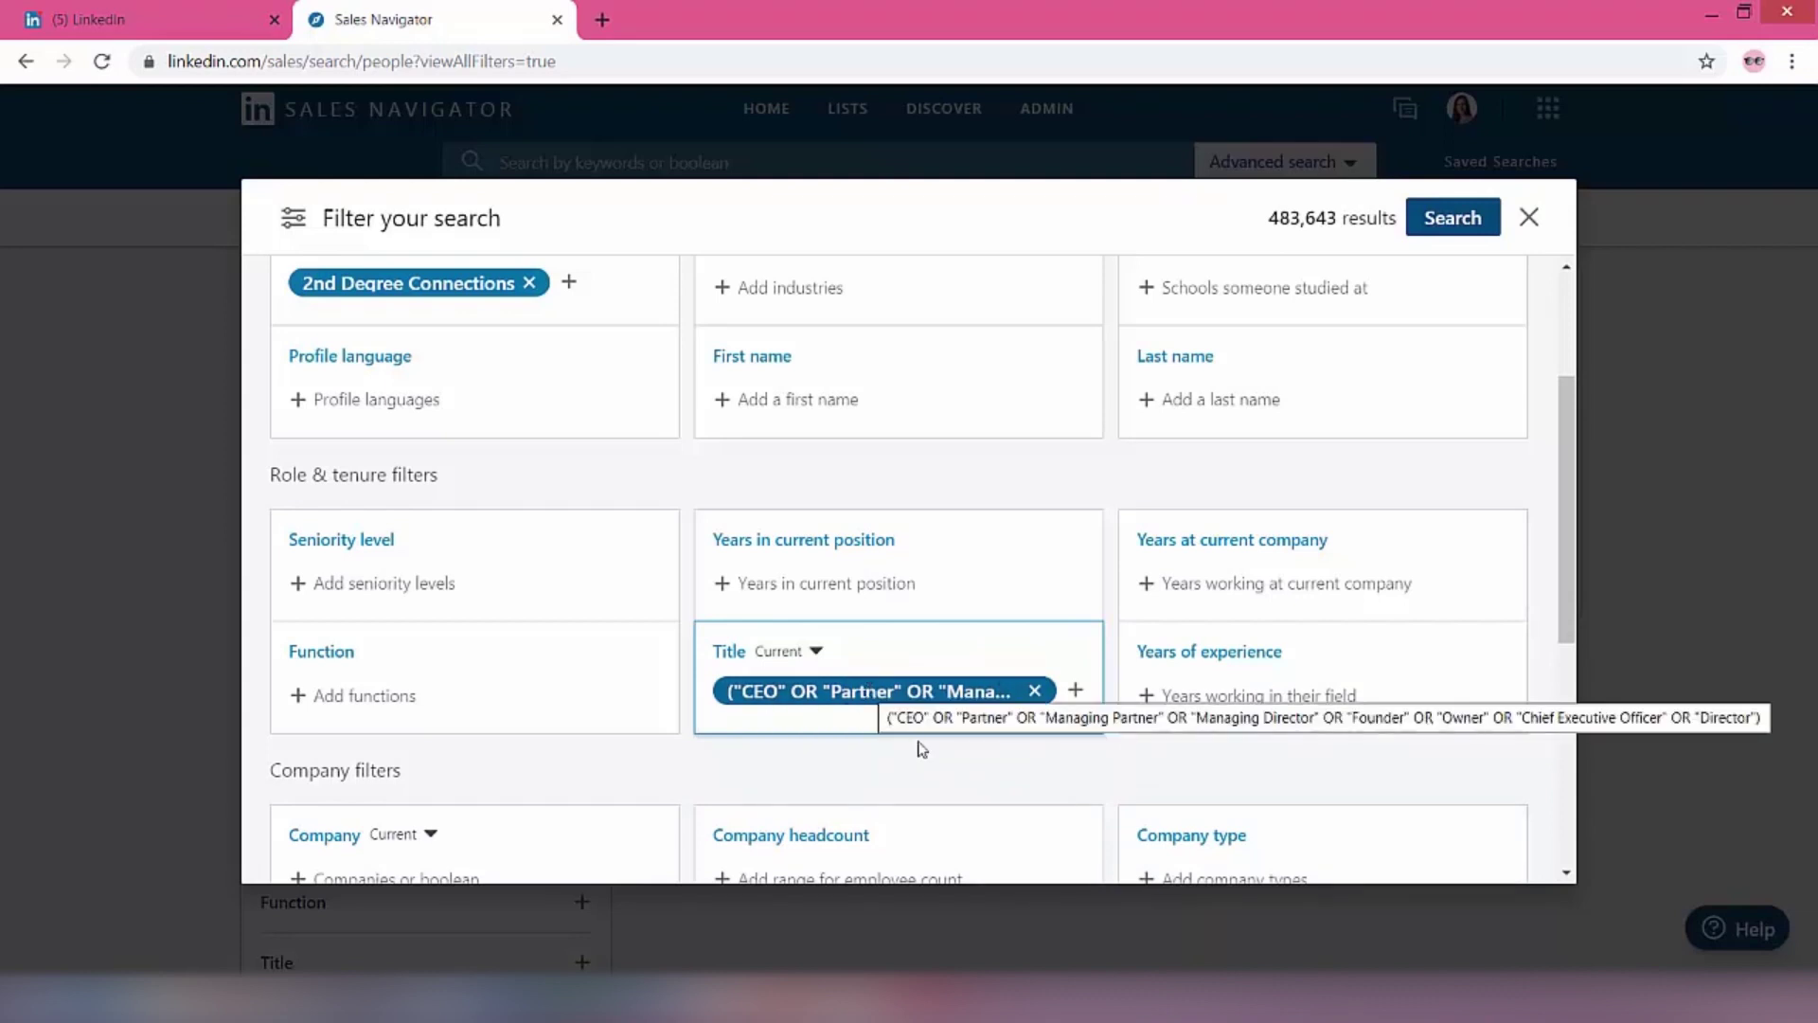
- Set total experience, years in current position and years at current company to More than 10 years
click(1311, 701)
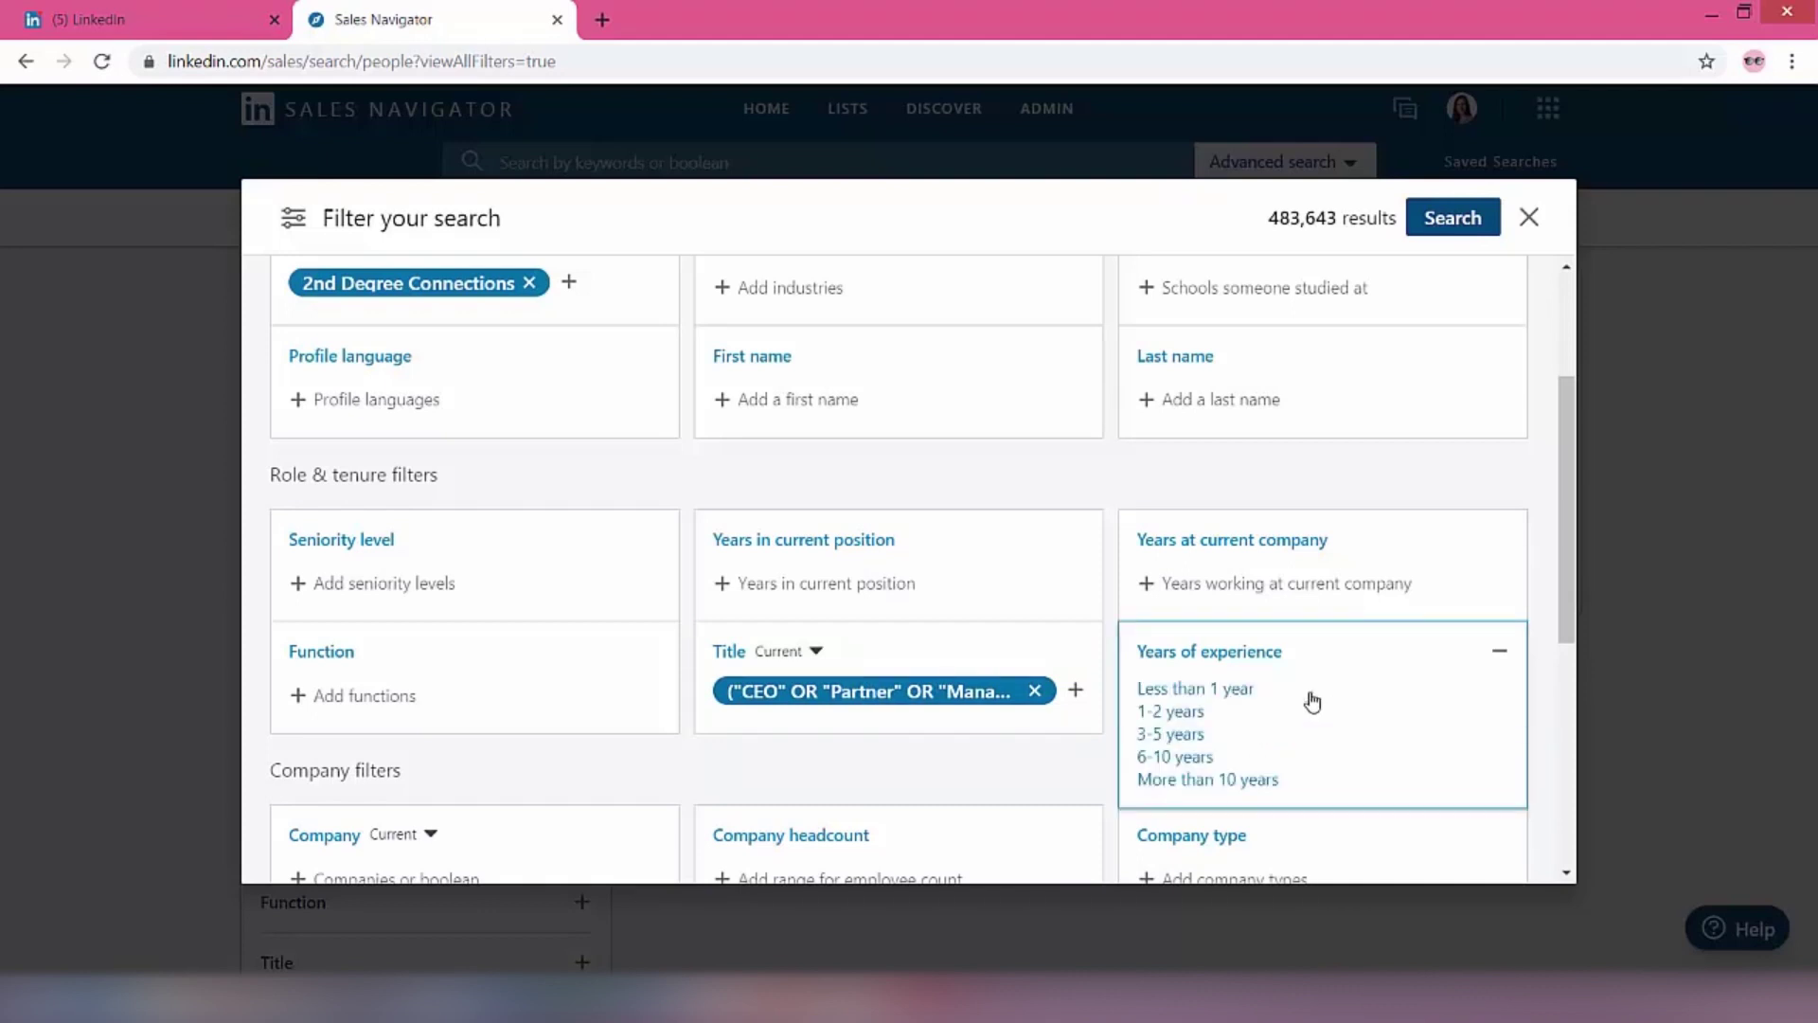
click(1255, 778)
click(1068, 780)
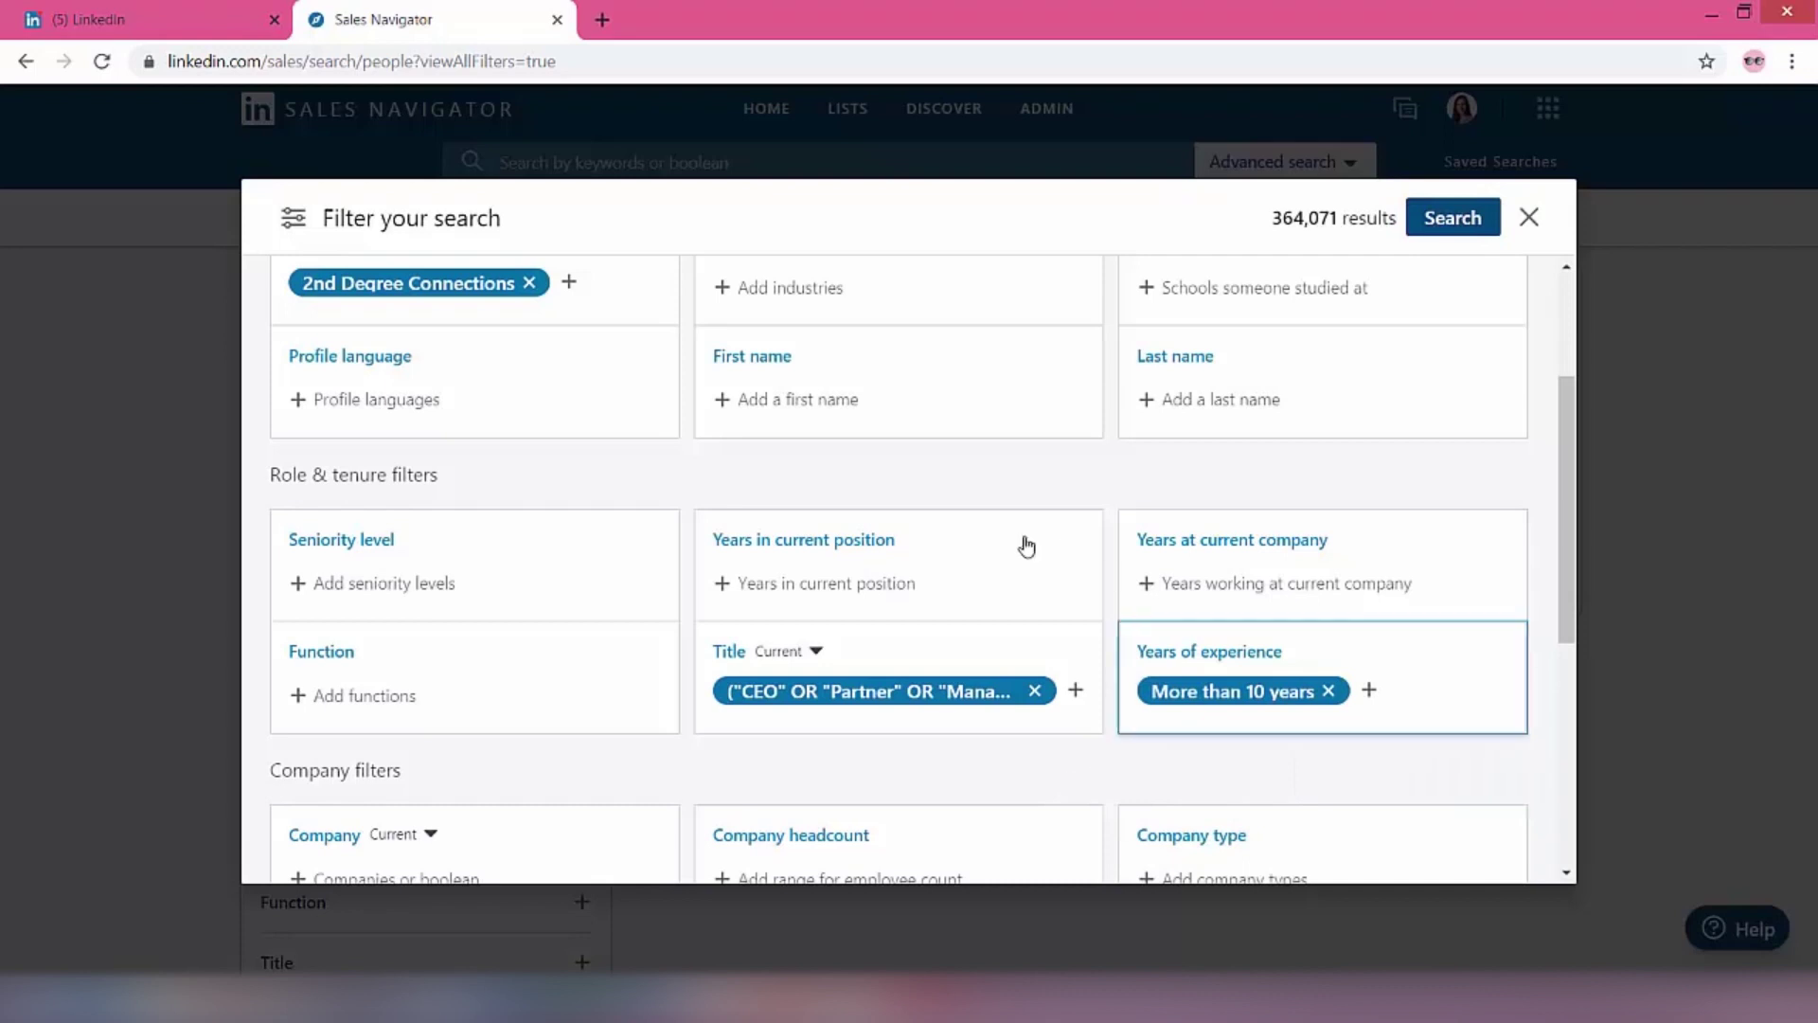
click(887, 569)
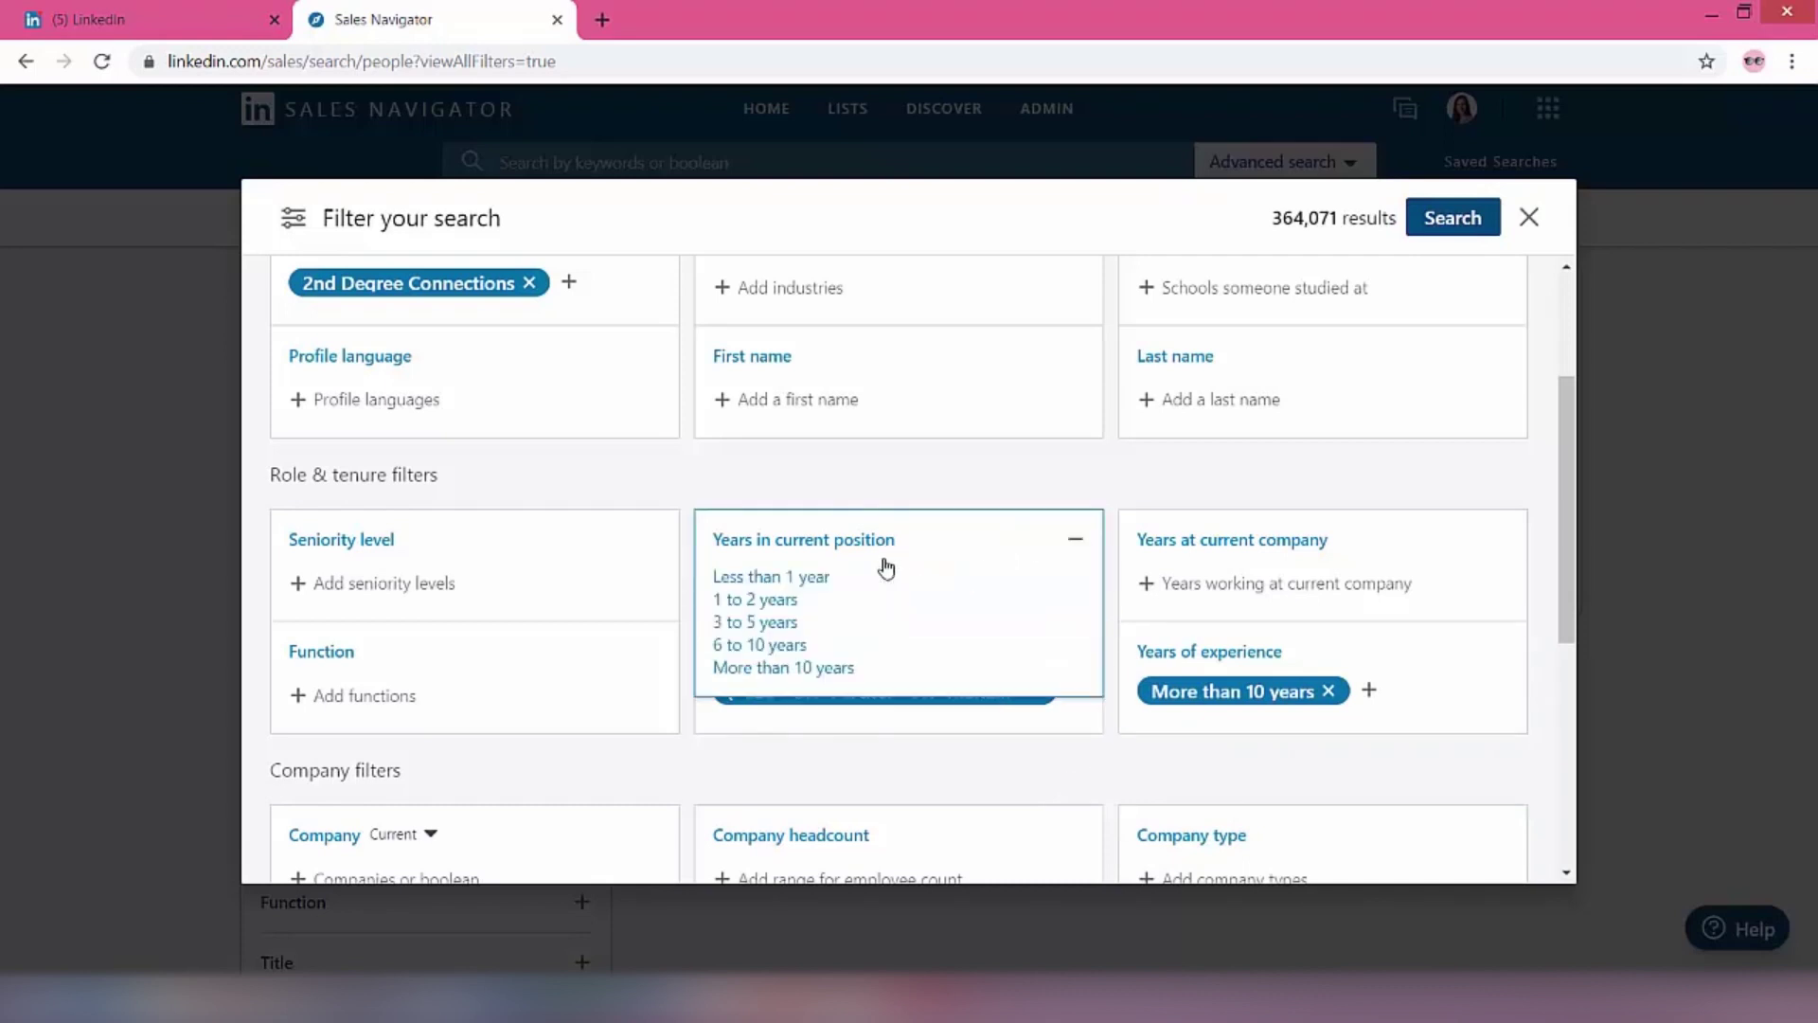
click(828, 669)
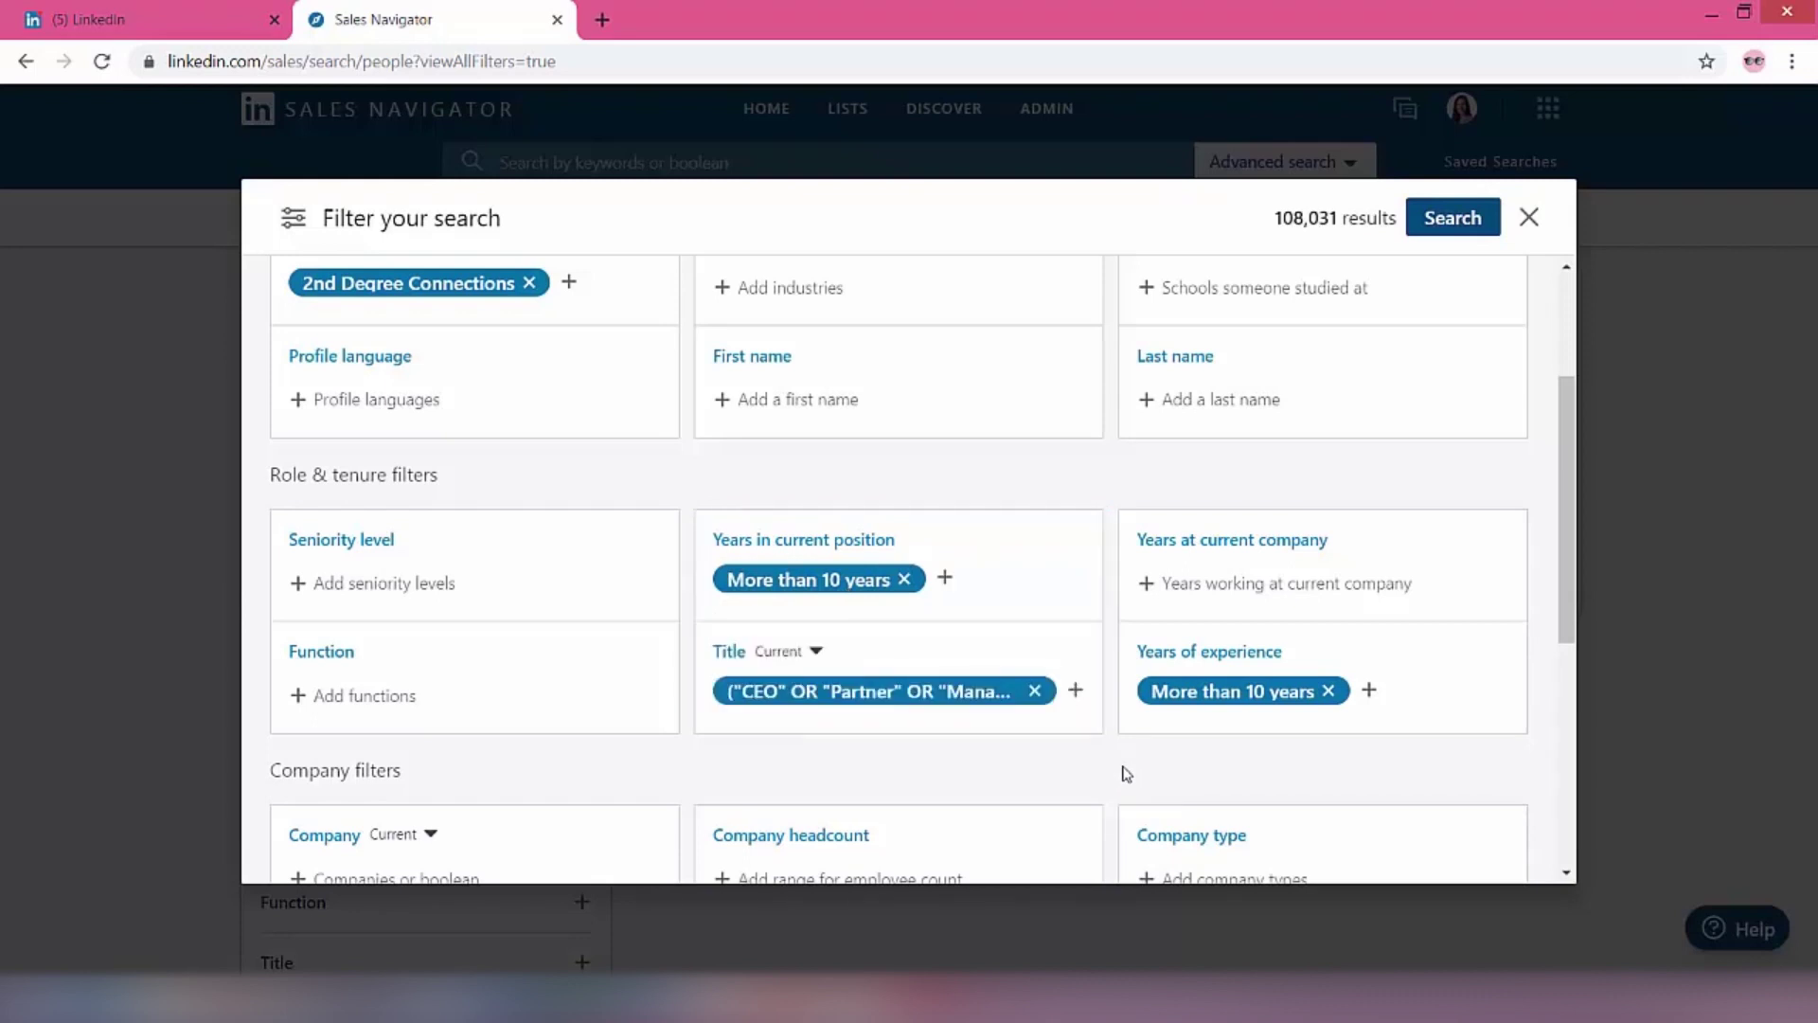
click(1312, 594)
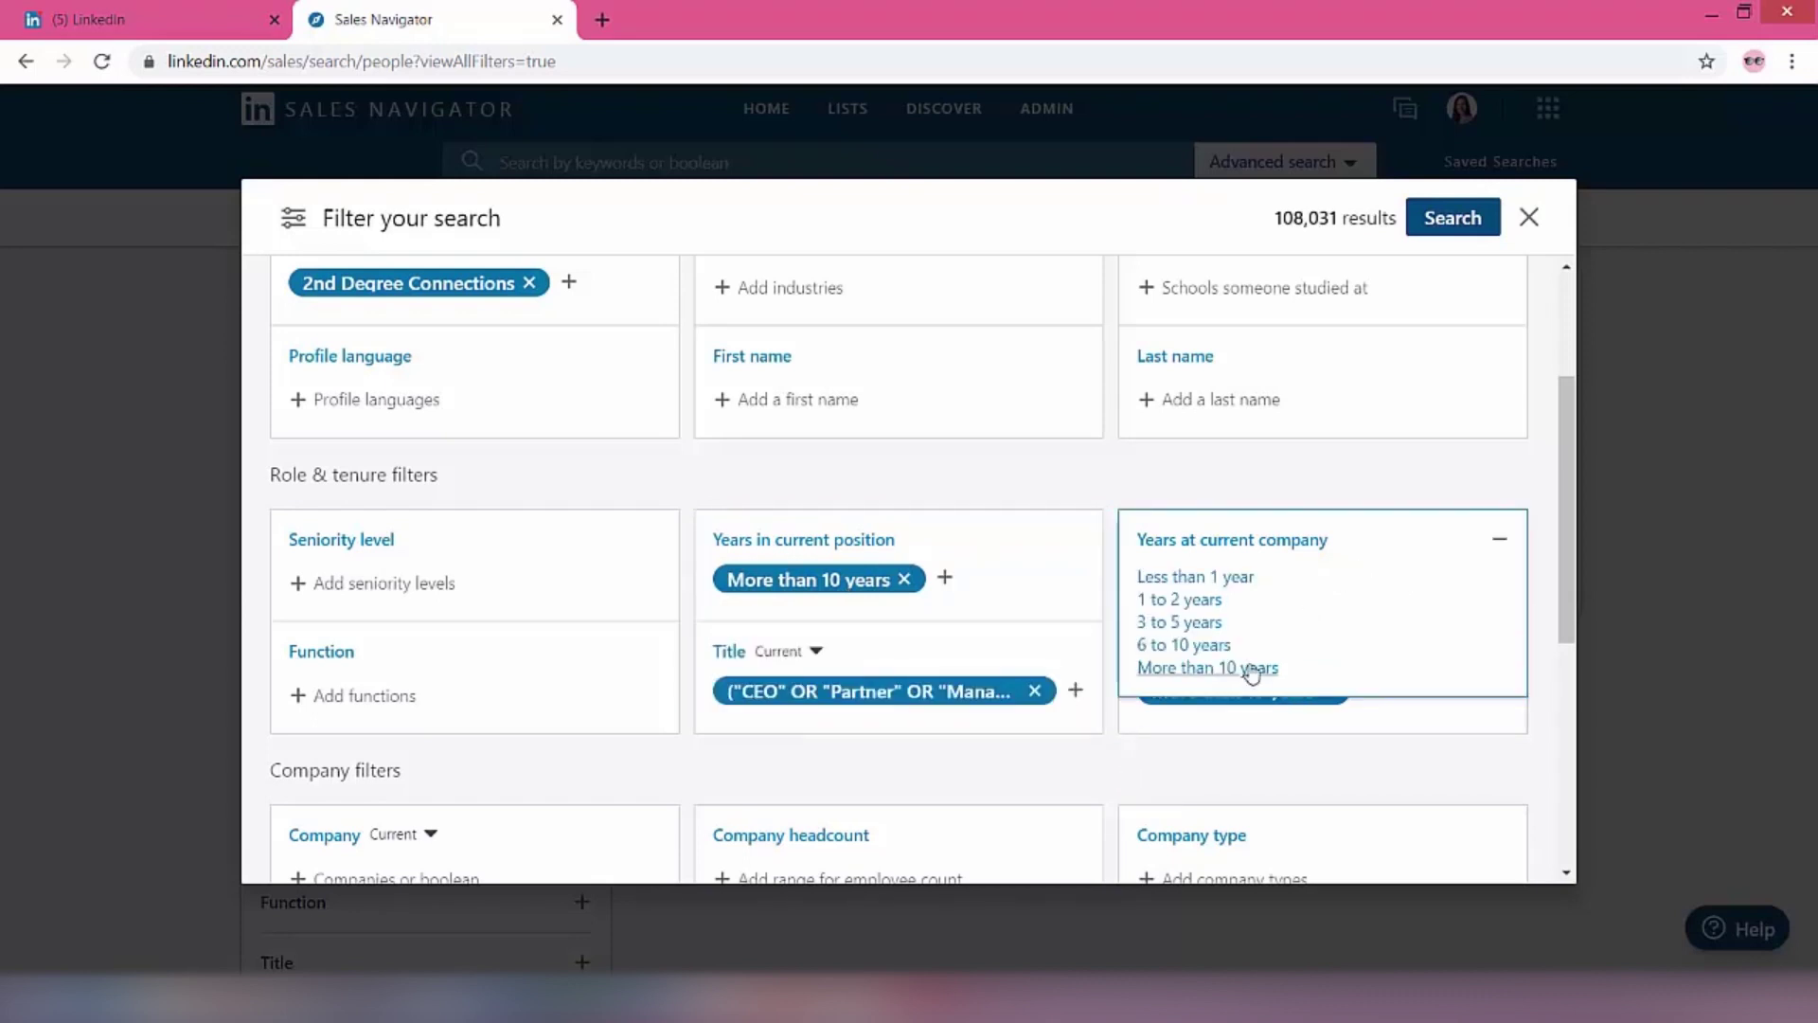
click(1250, 669)
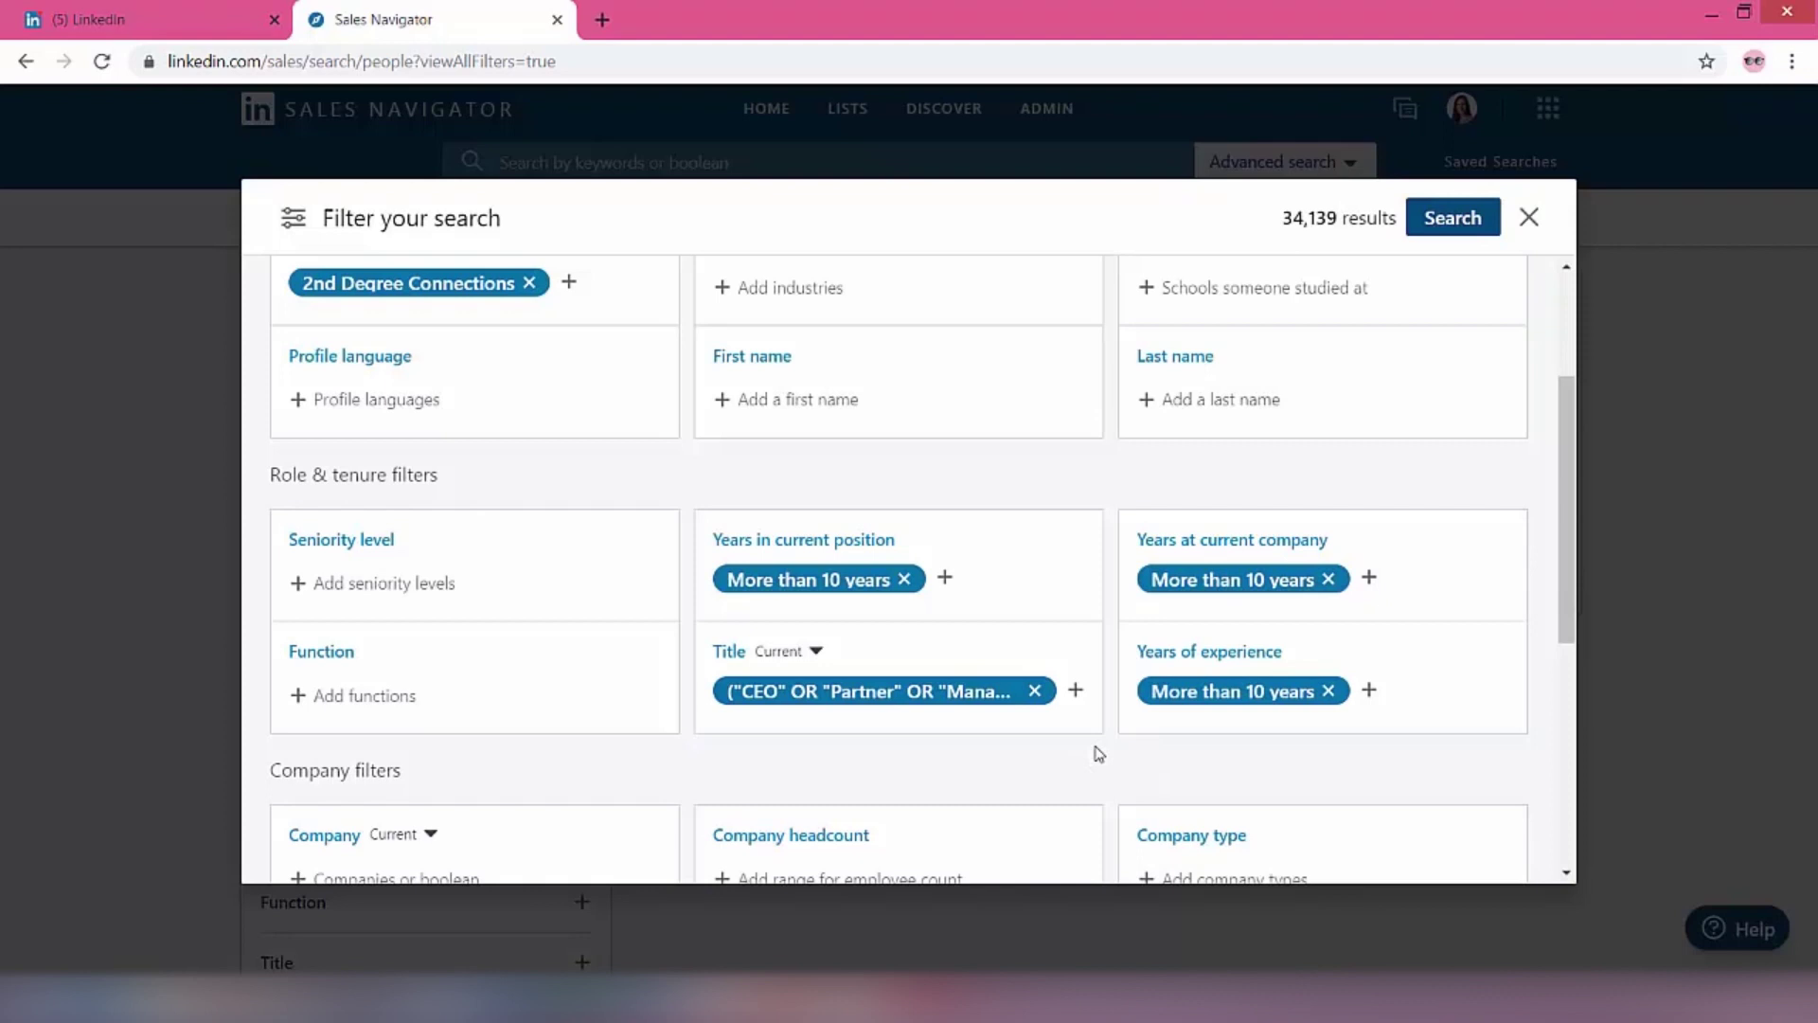
scroll(1098, 754, down, 3)
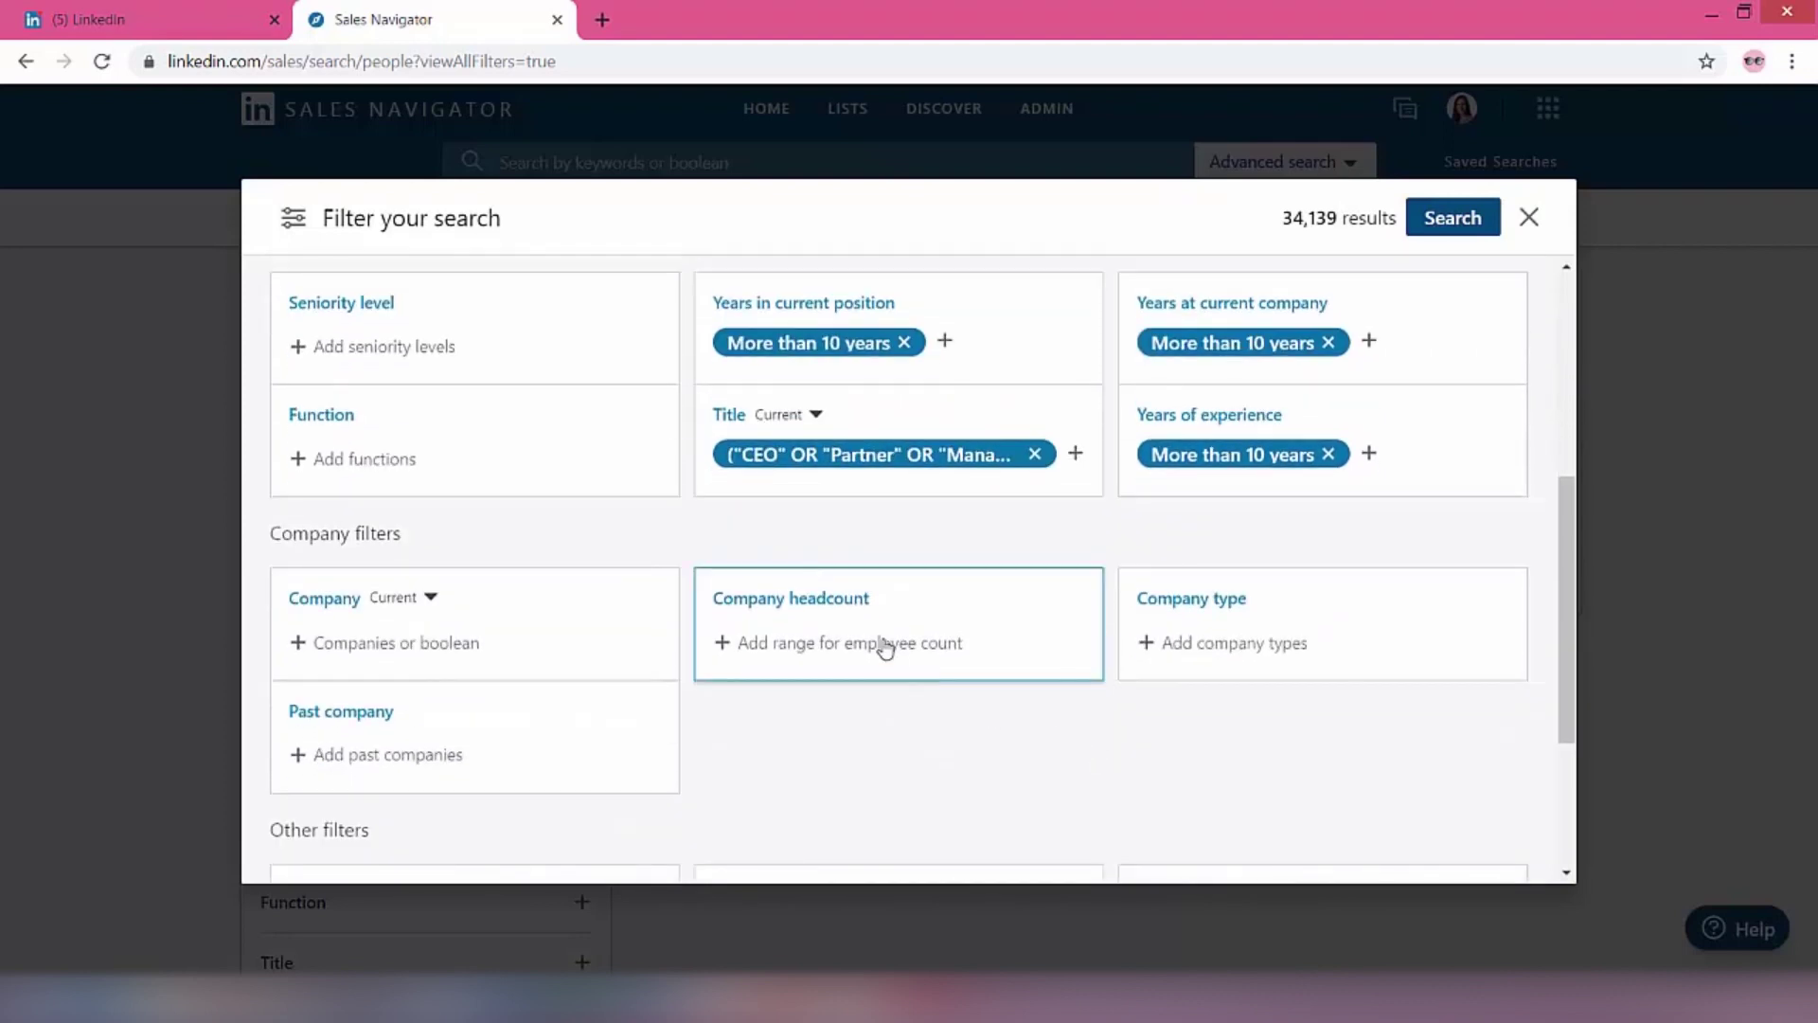
click(886, 648)
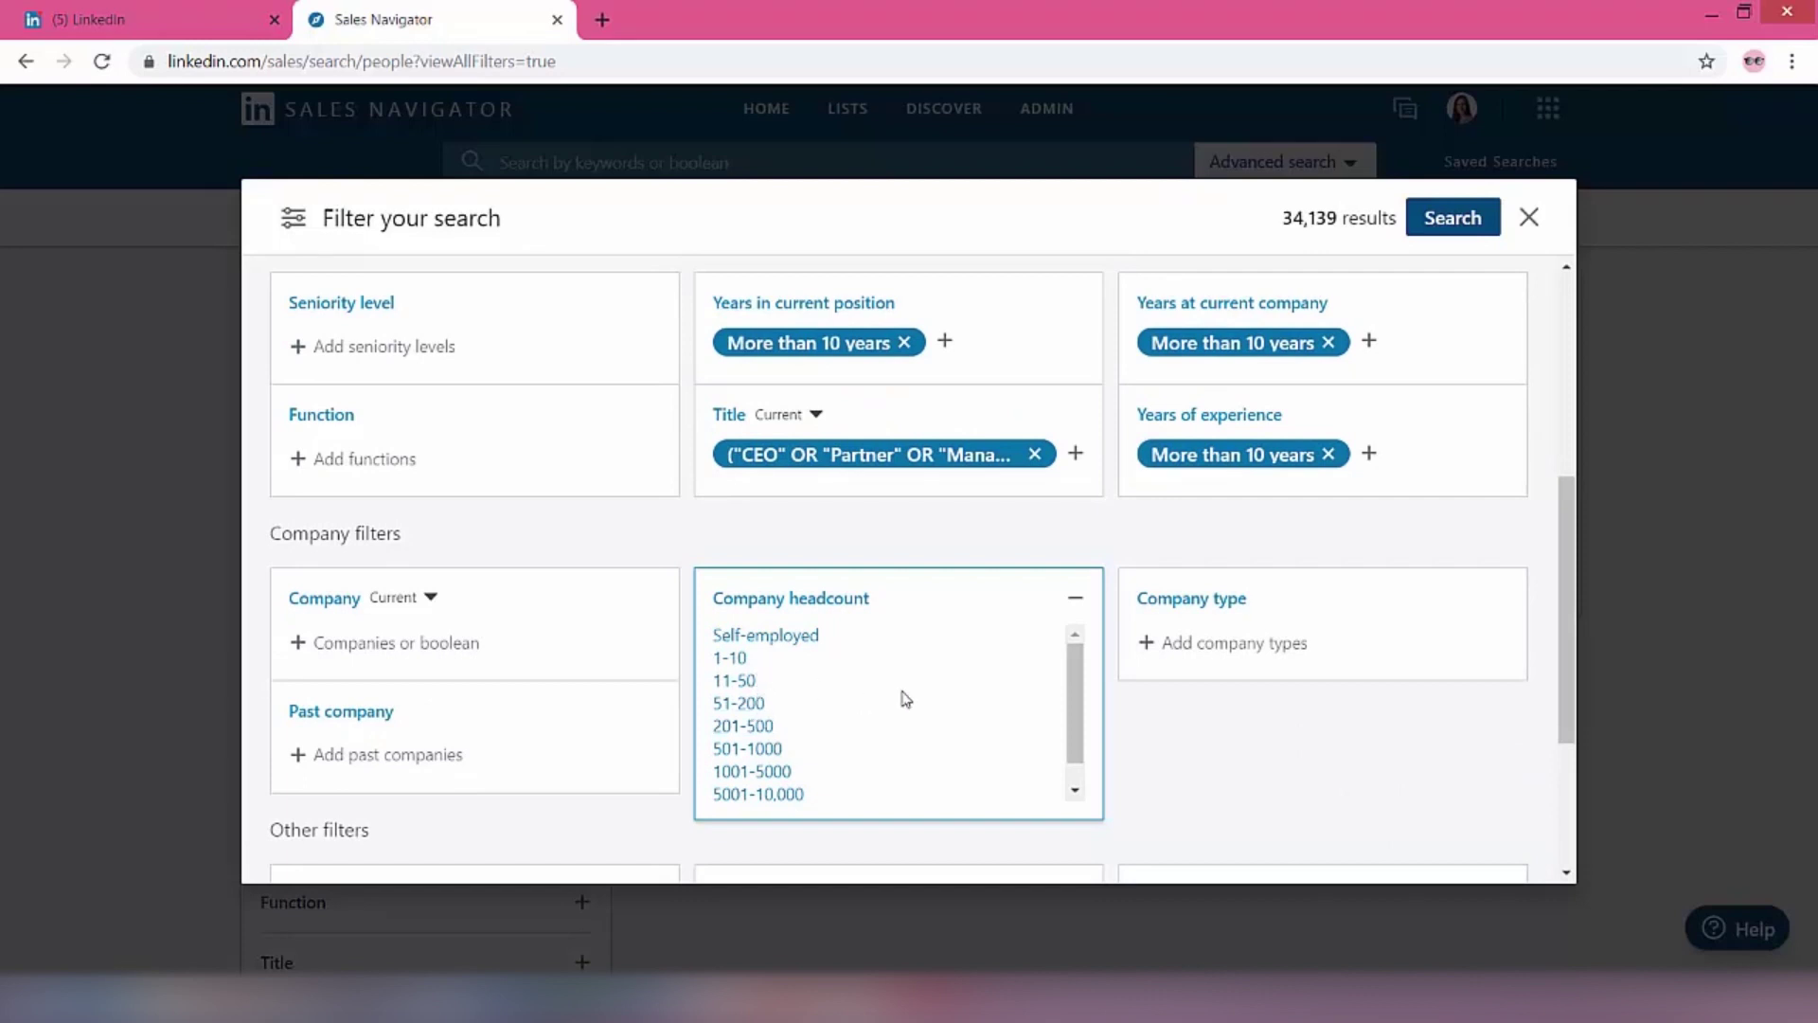
click(754, 657)
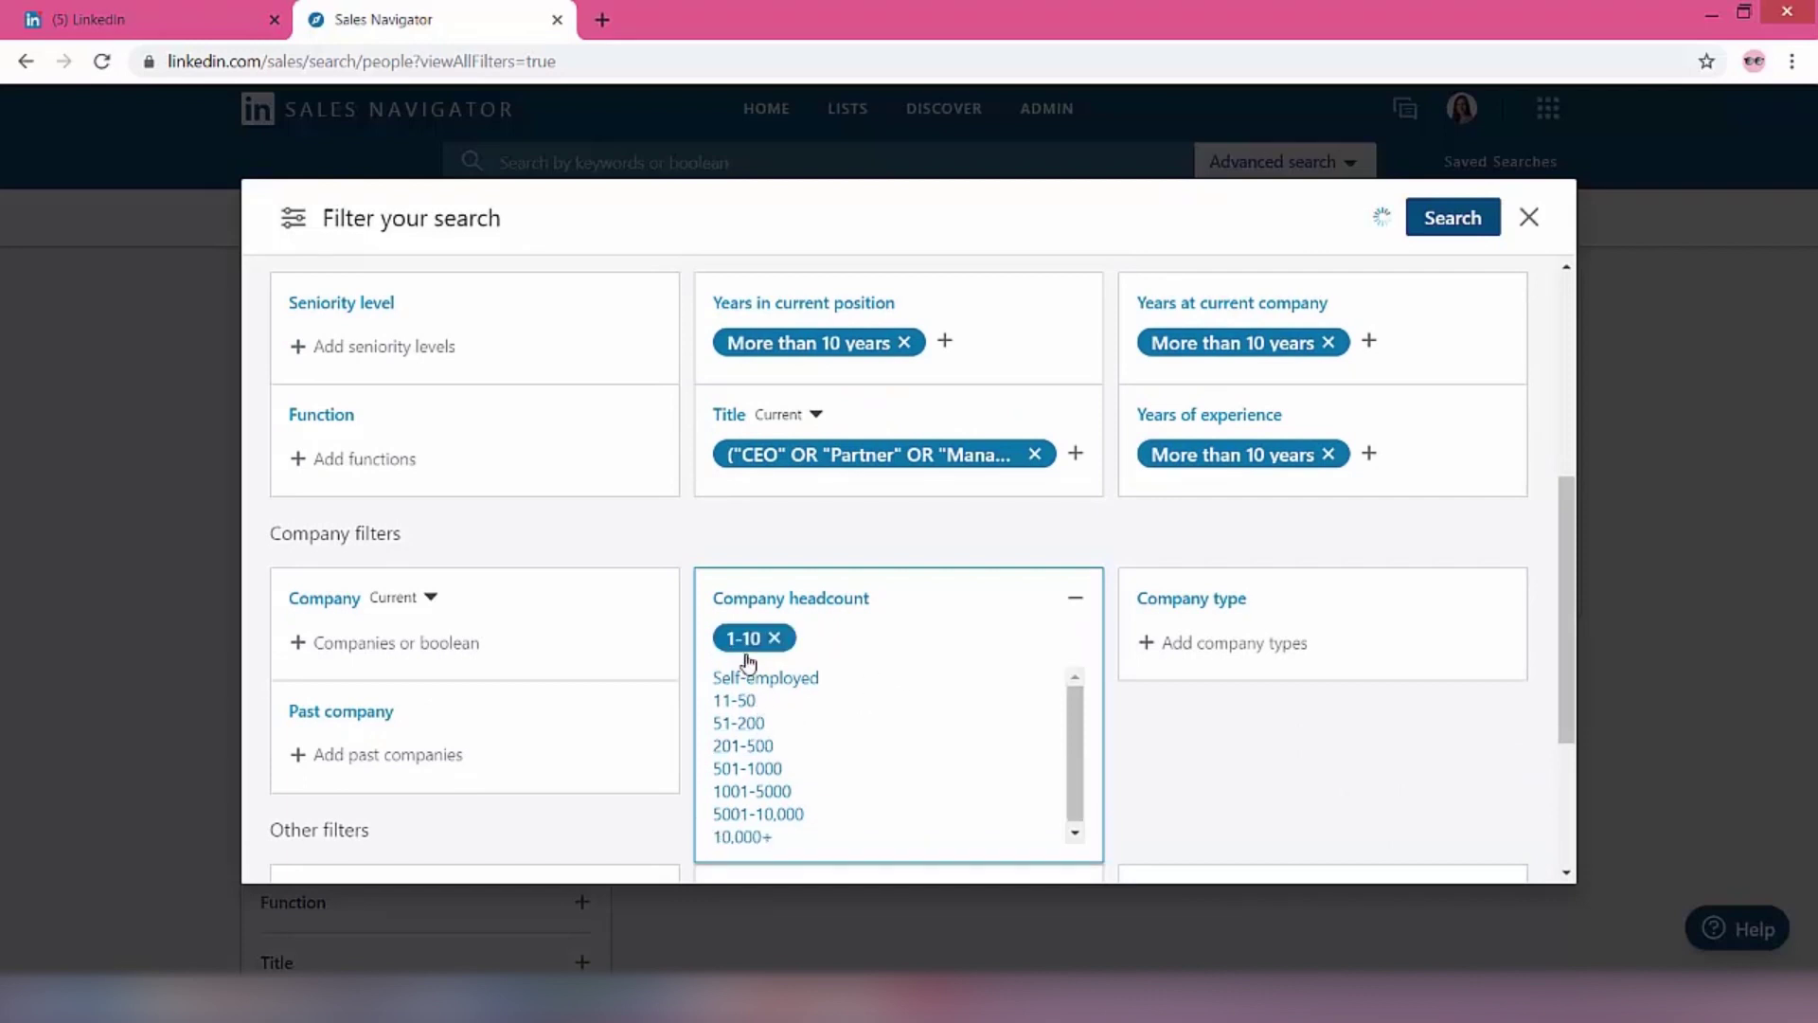
click(1170, 777)
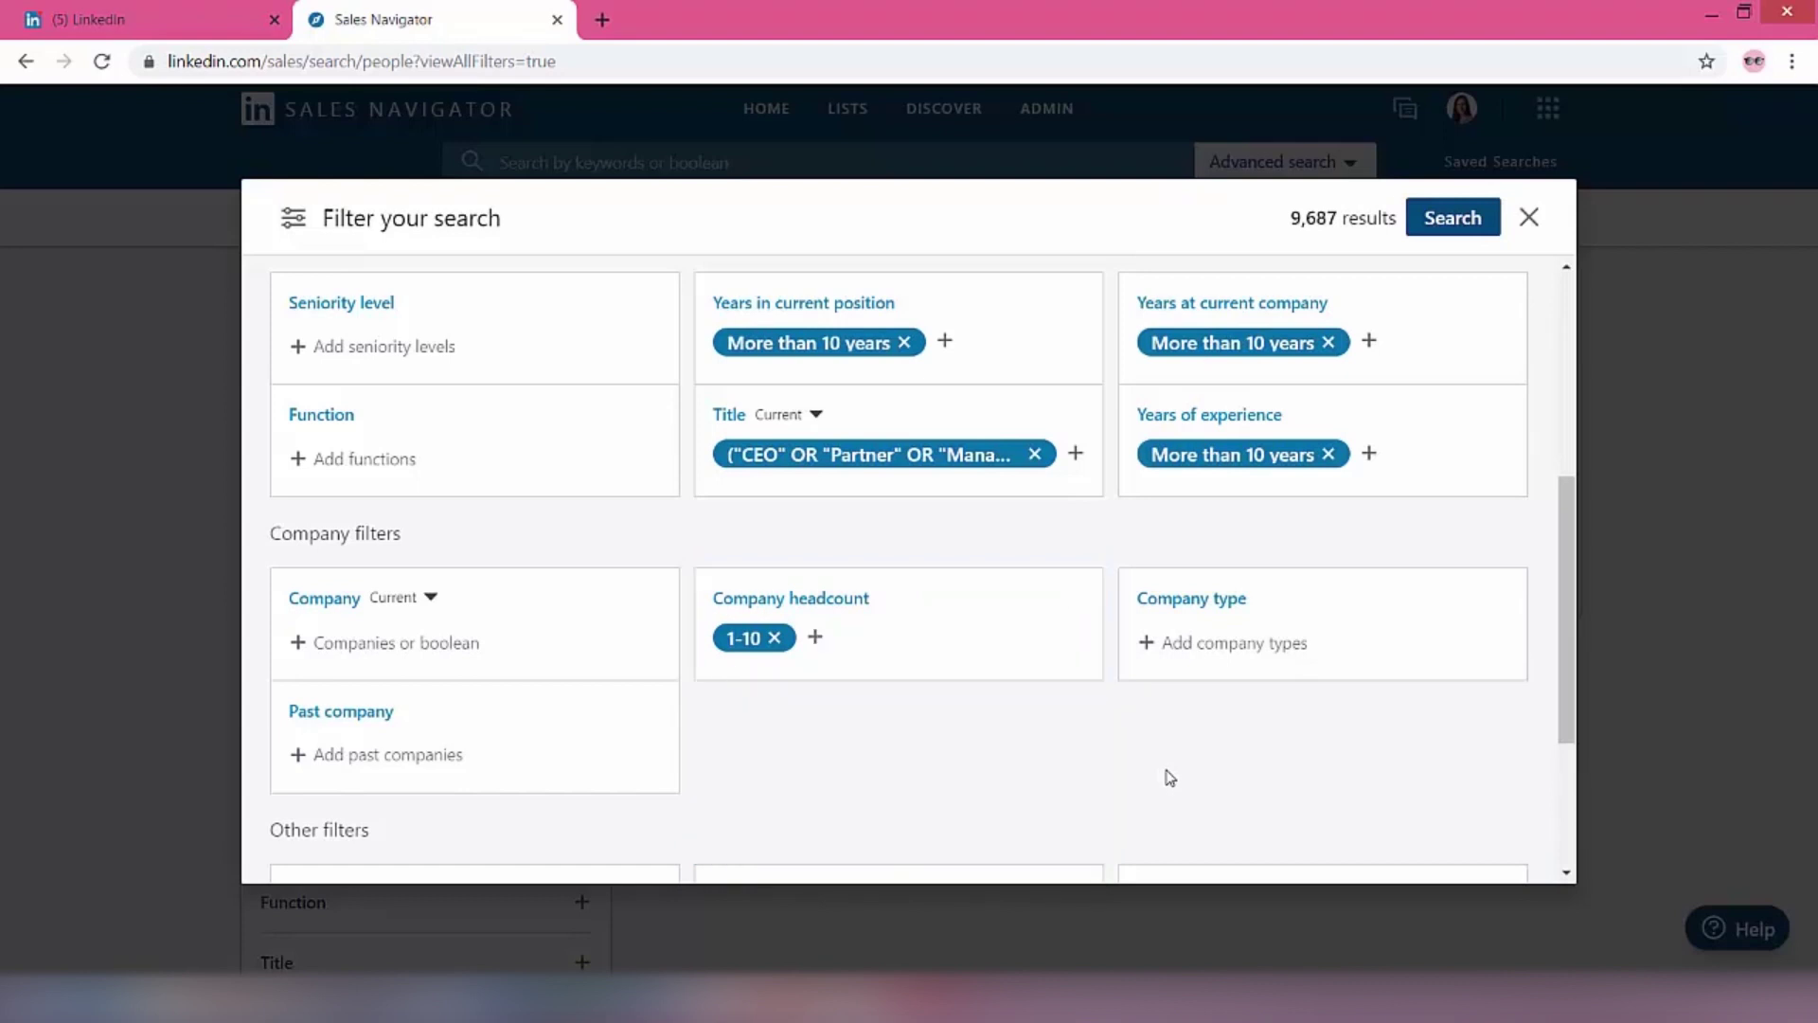
click(815, 638)
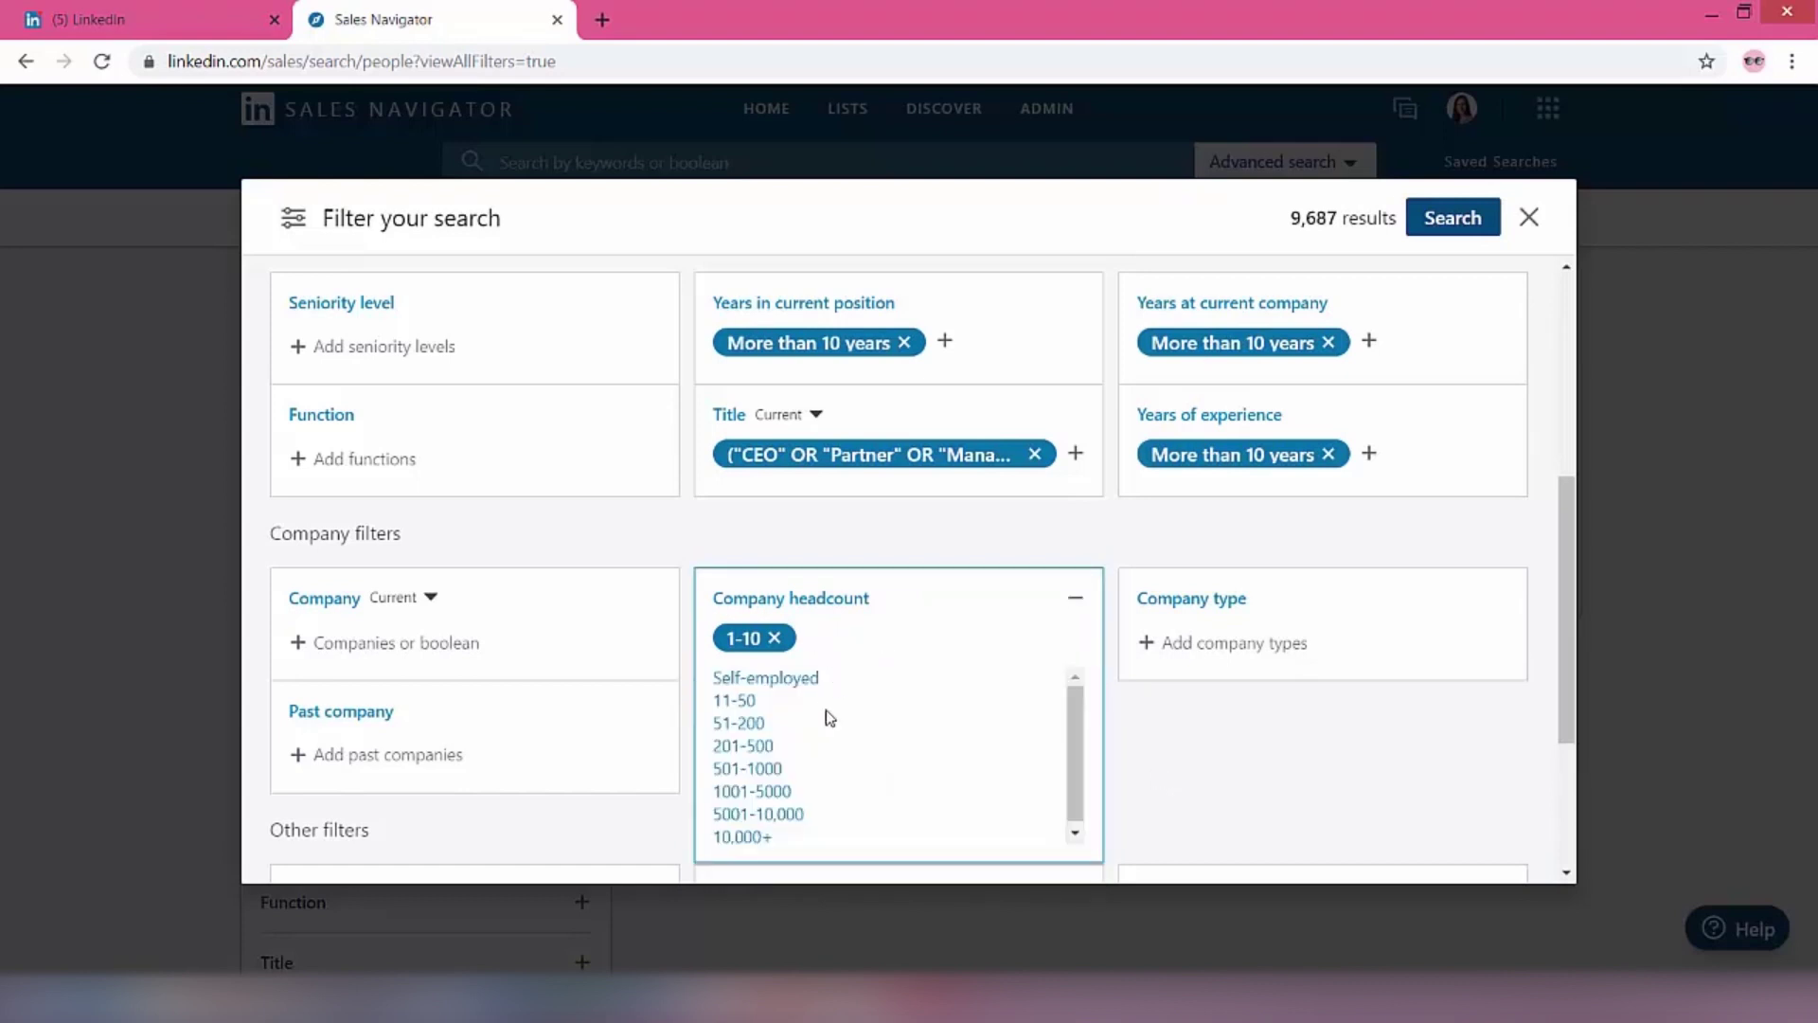
click(1186, 820)
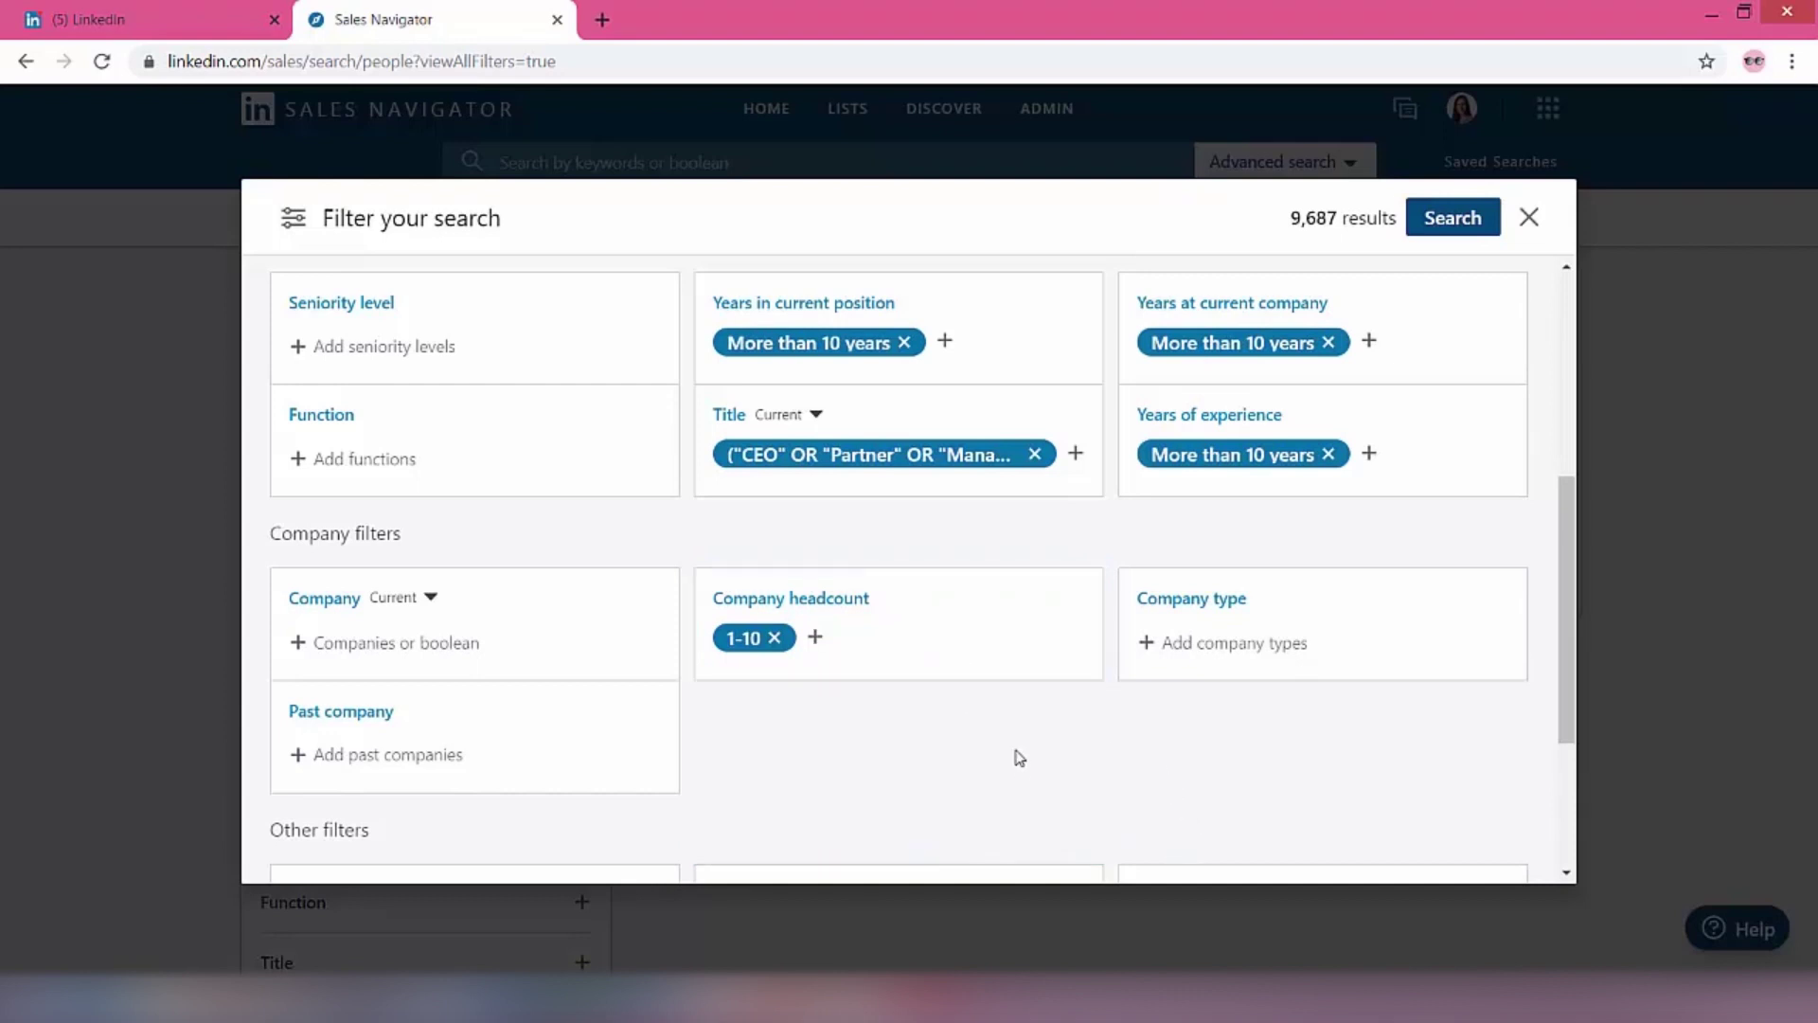
scroll(1019, 757, down, 1)
scroll(1022, 682, up, 5)
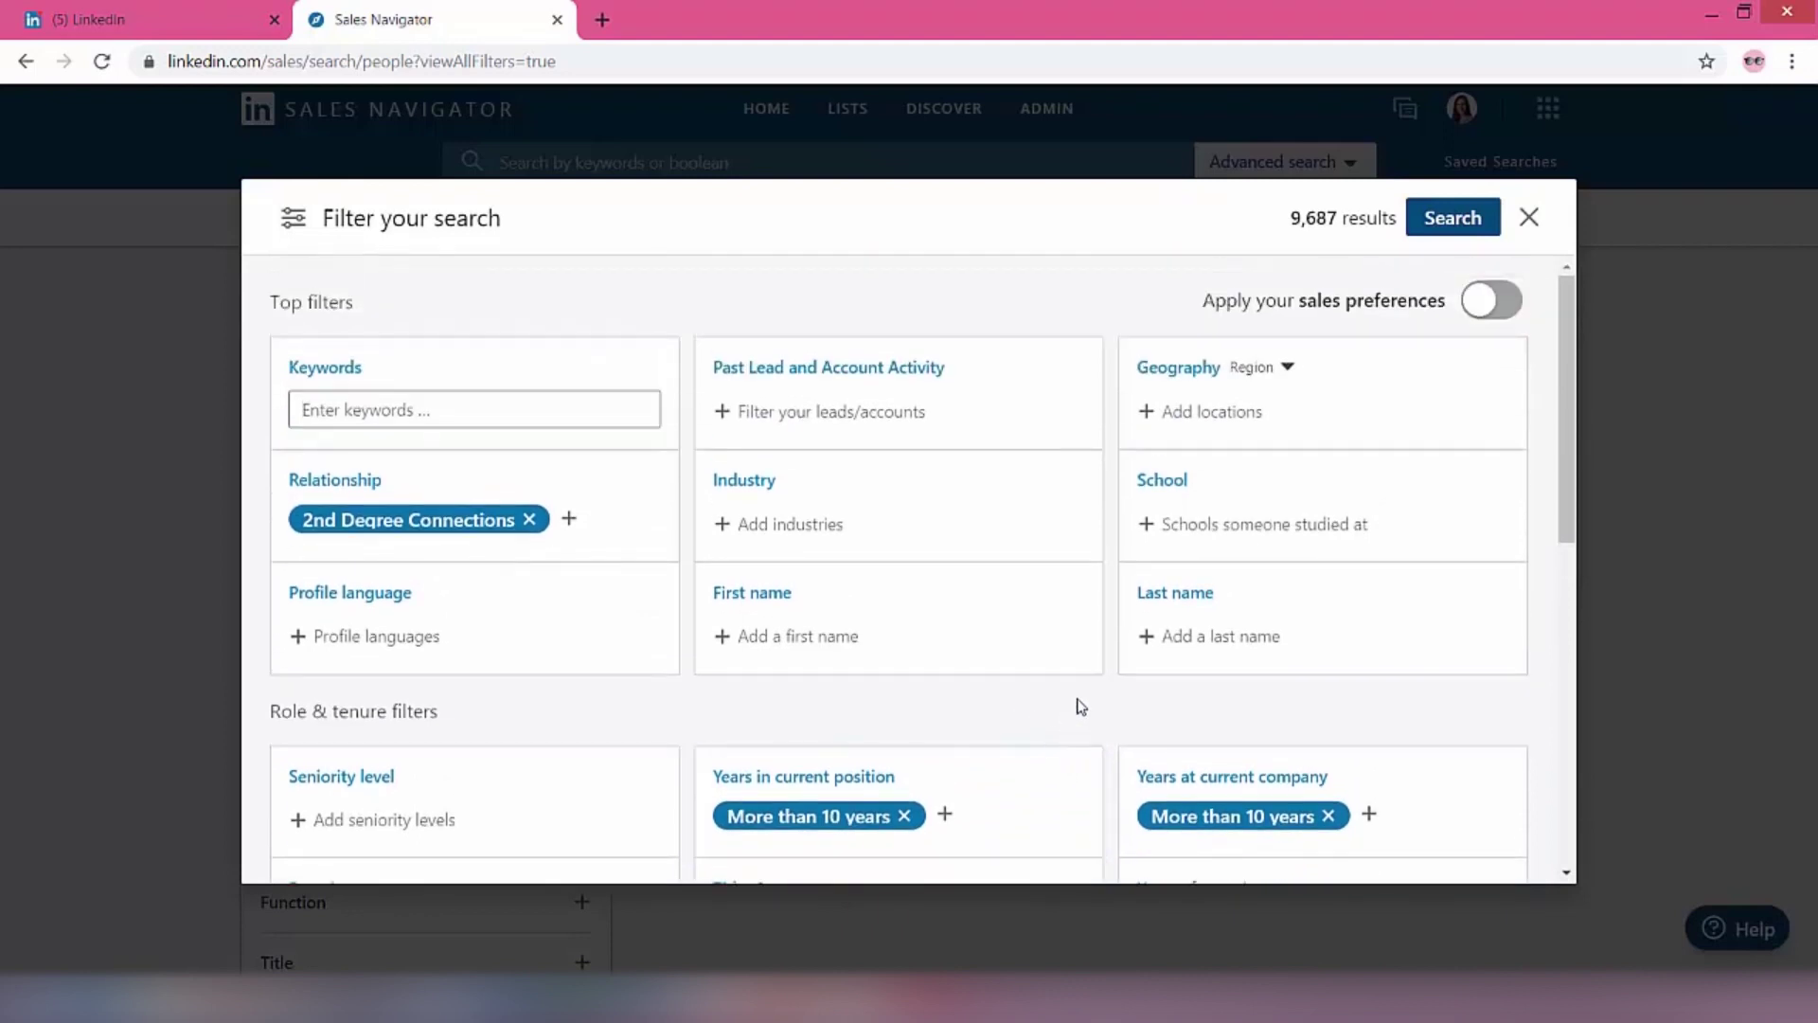
- Add Dublin, Ireland as the Geography location after searching 'dublin'
click(1200, 421)
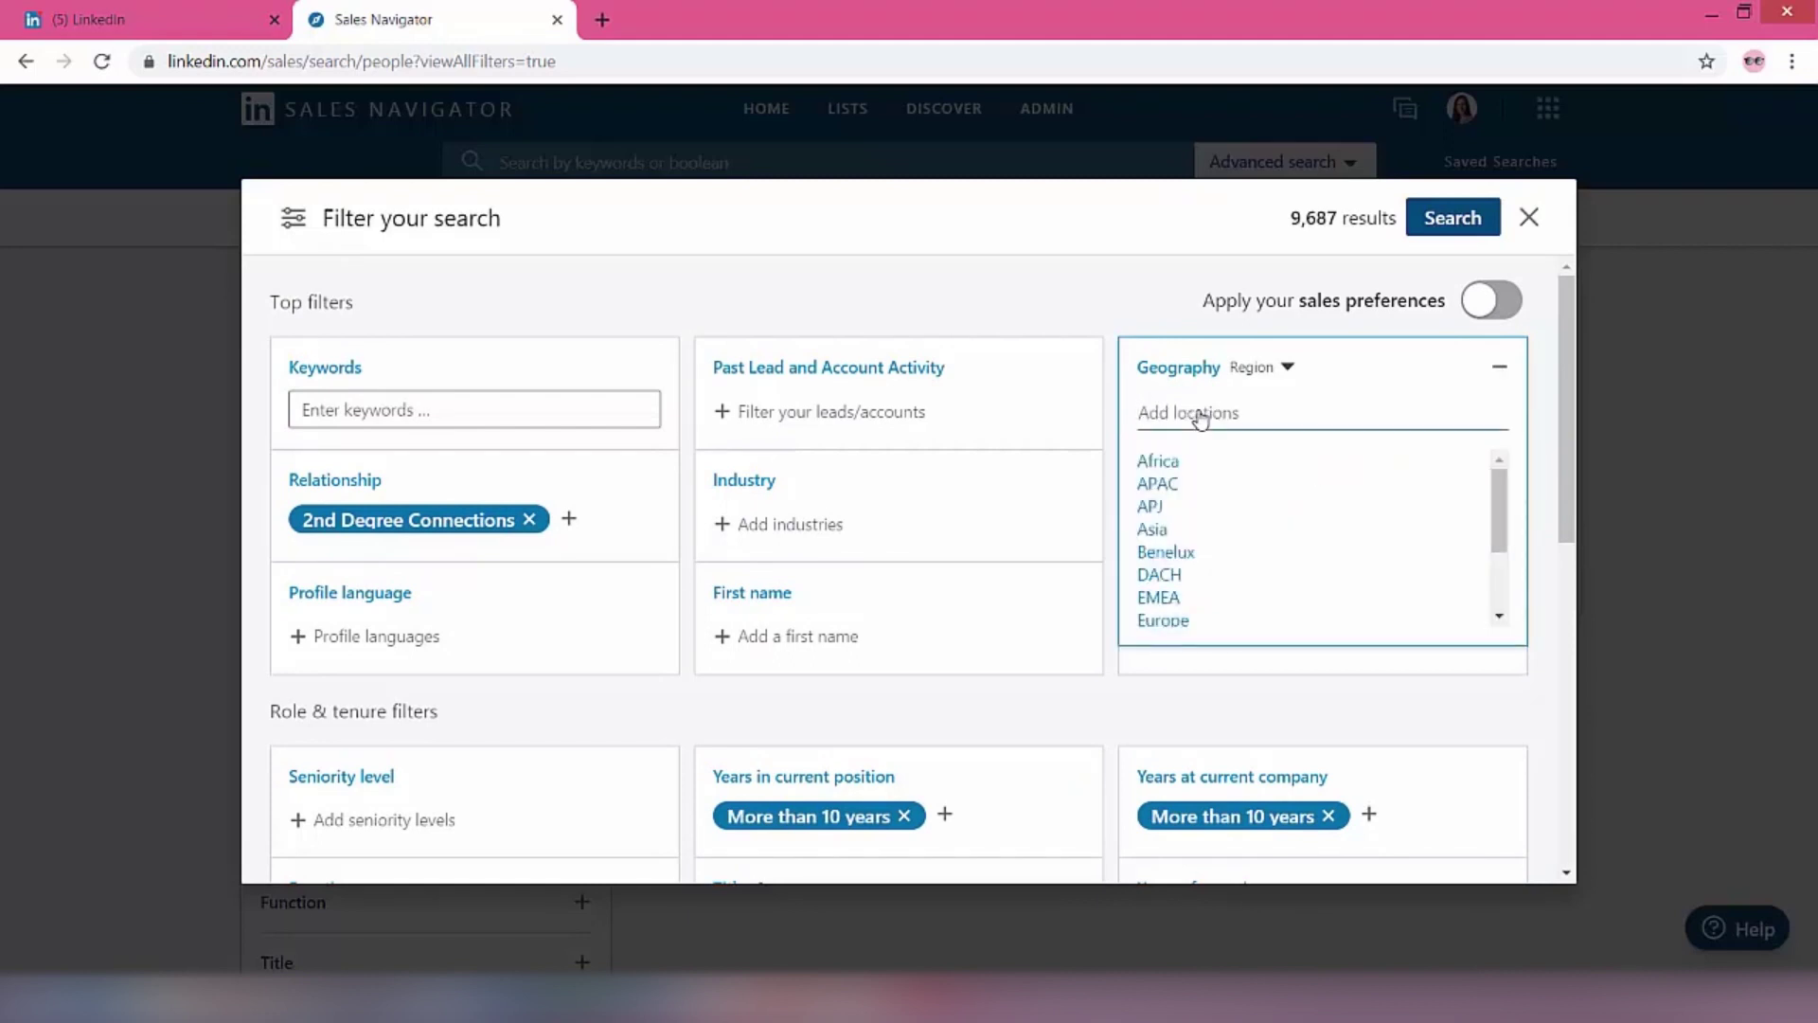
text(dublin)
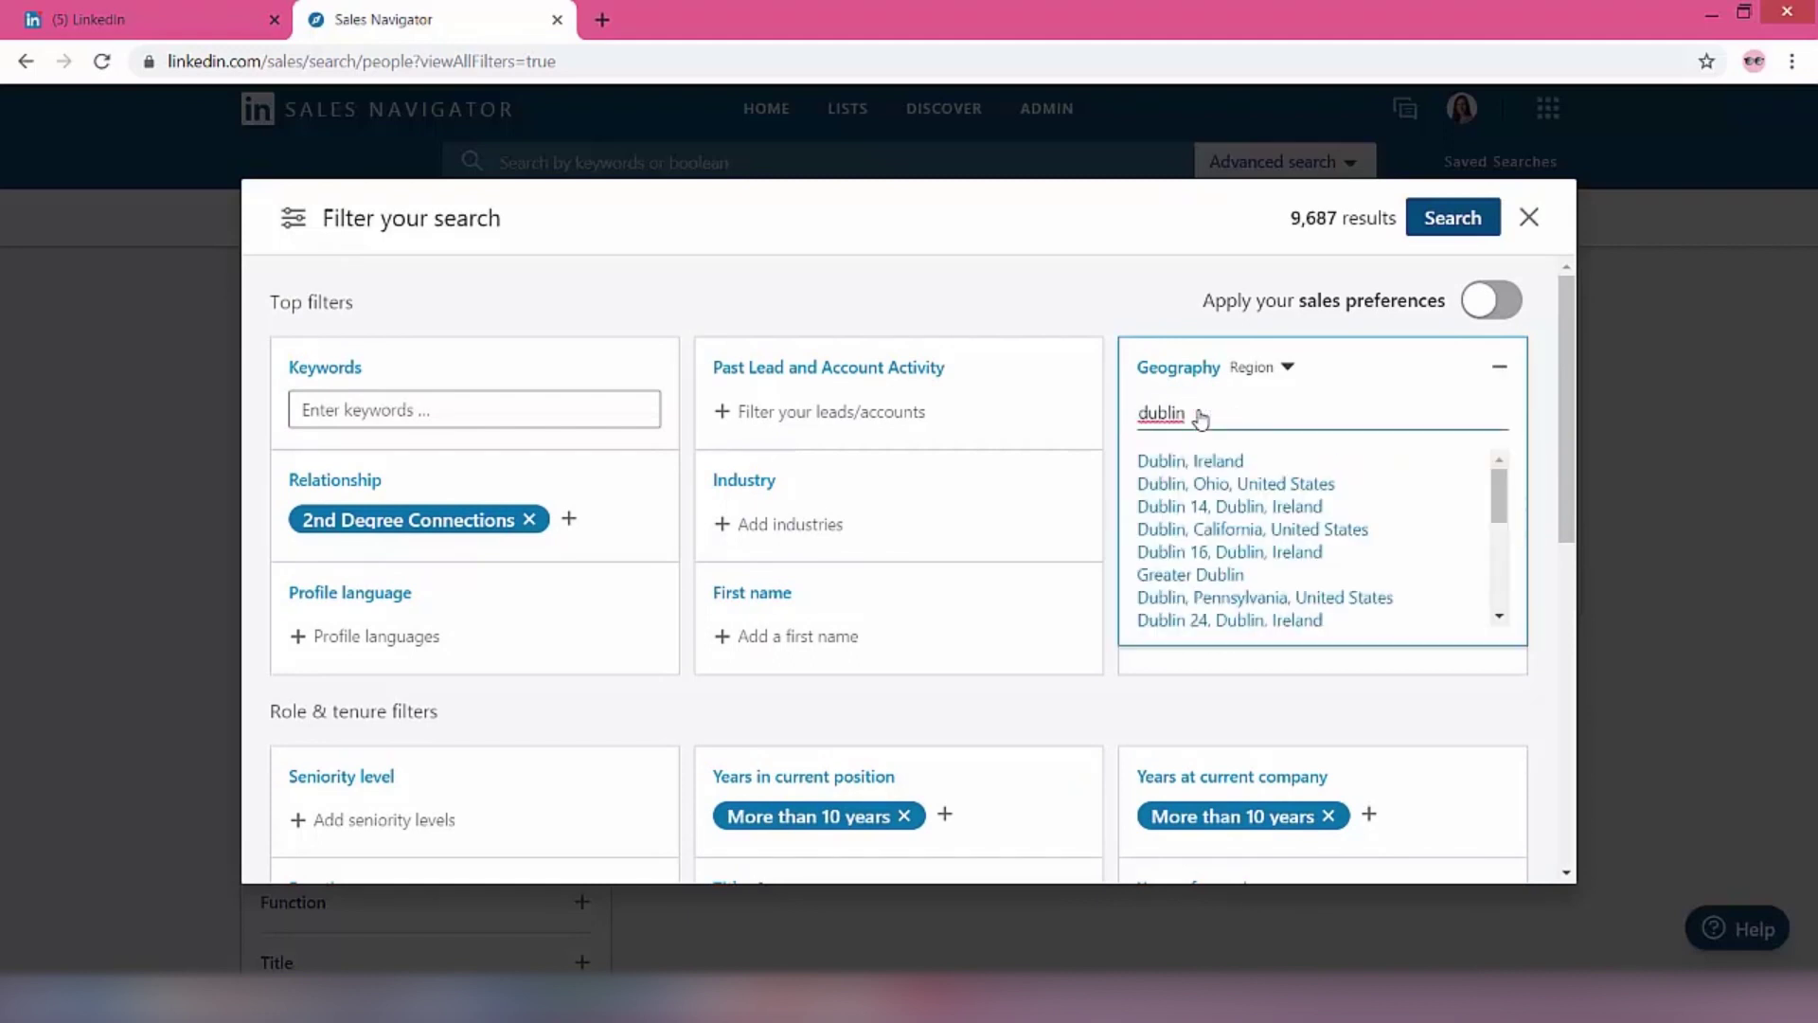
click(1210, 462)
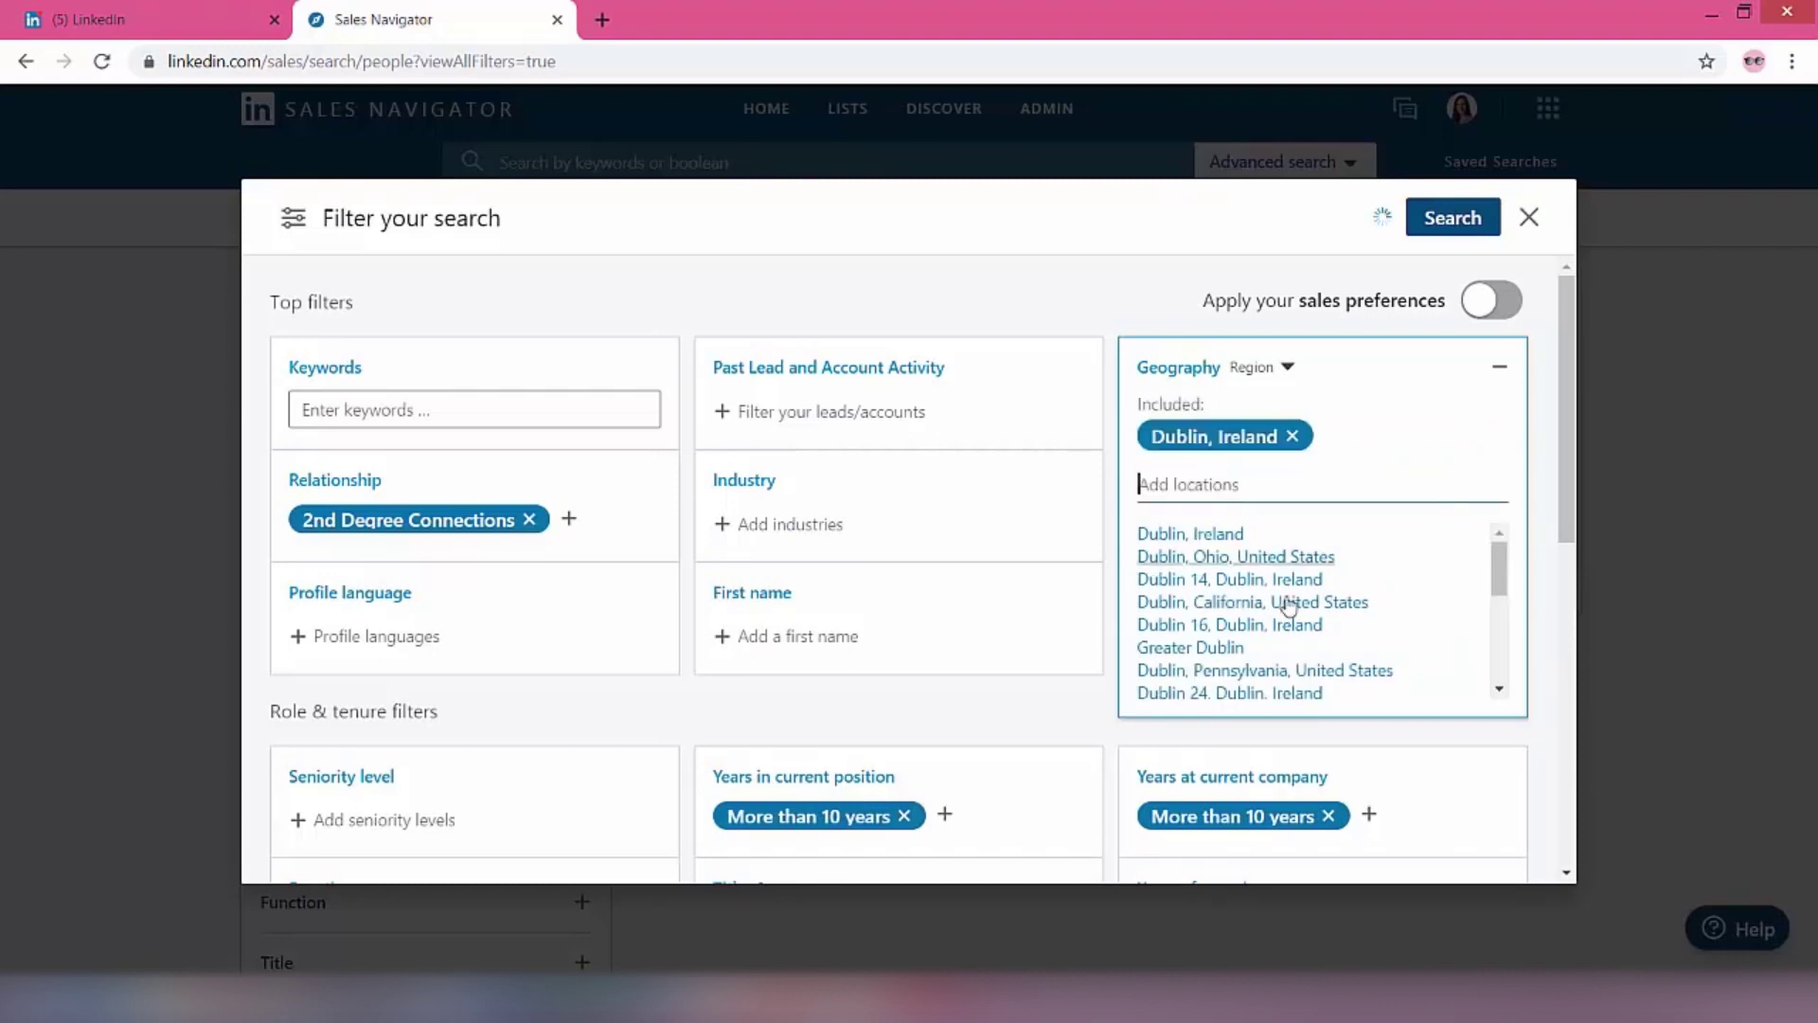
click(1550, 592)
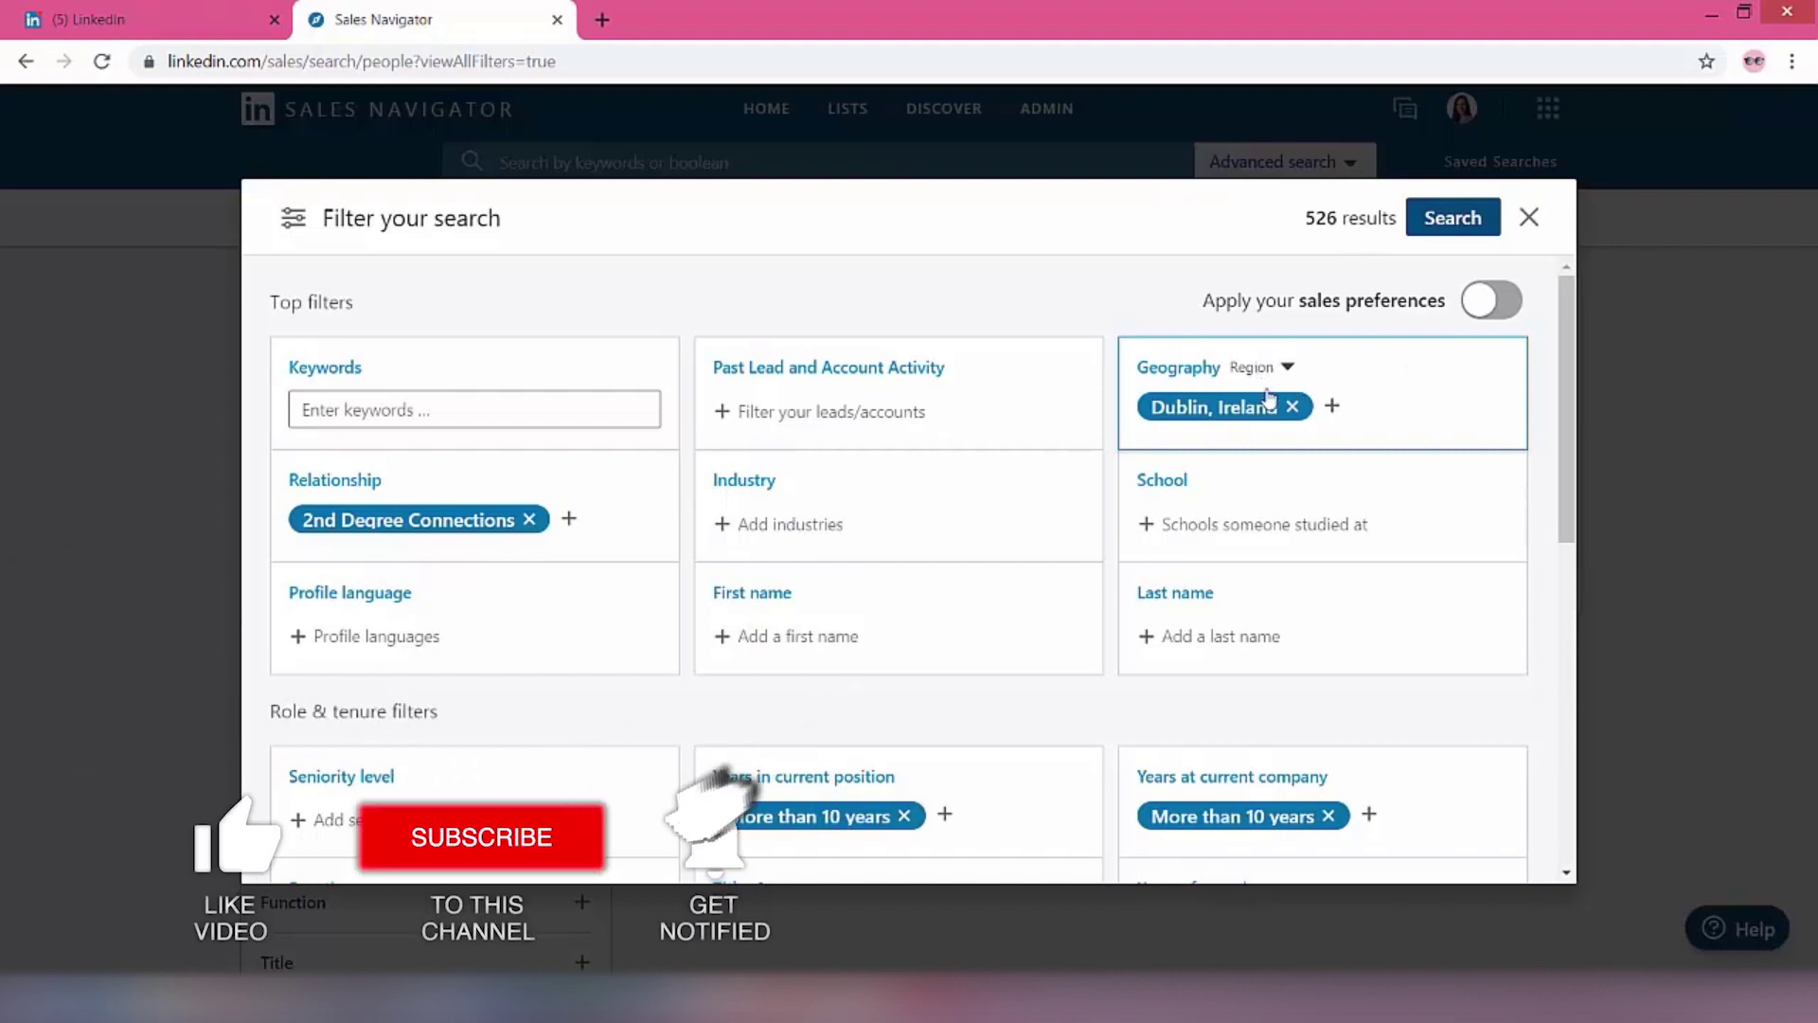
- Try the Postal code geography option, checking its country choices and 10 mi radius
click(1288, 369)
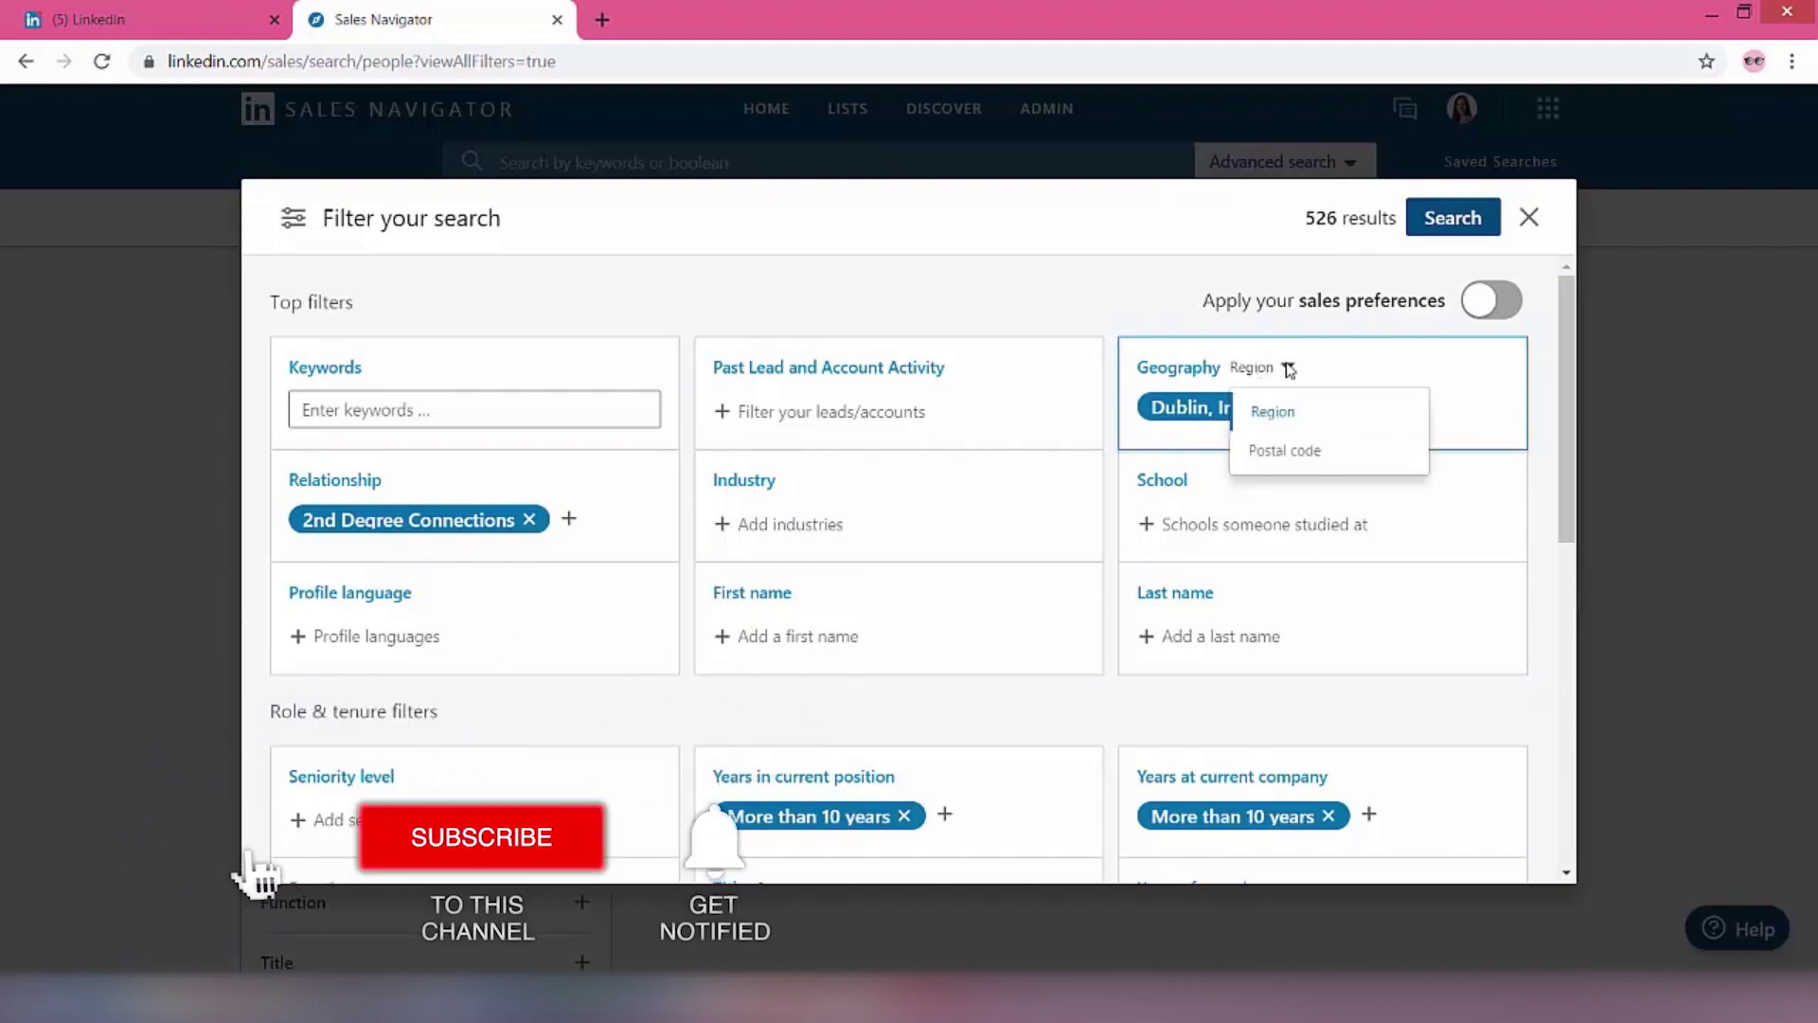
click(1295, 453)
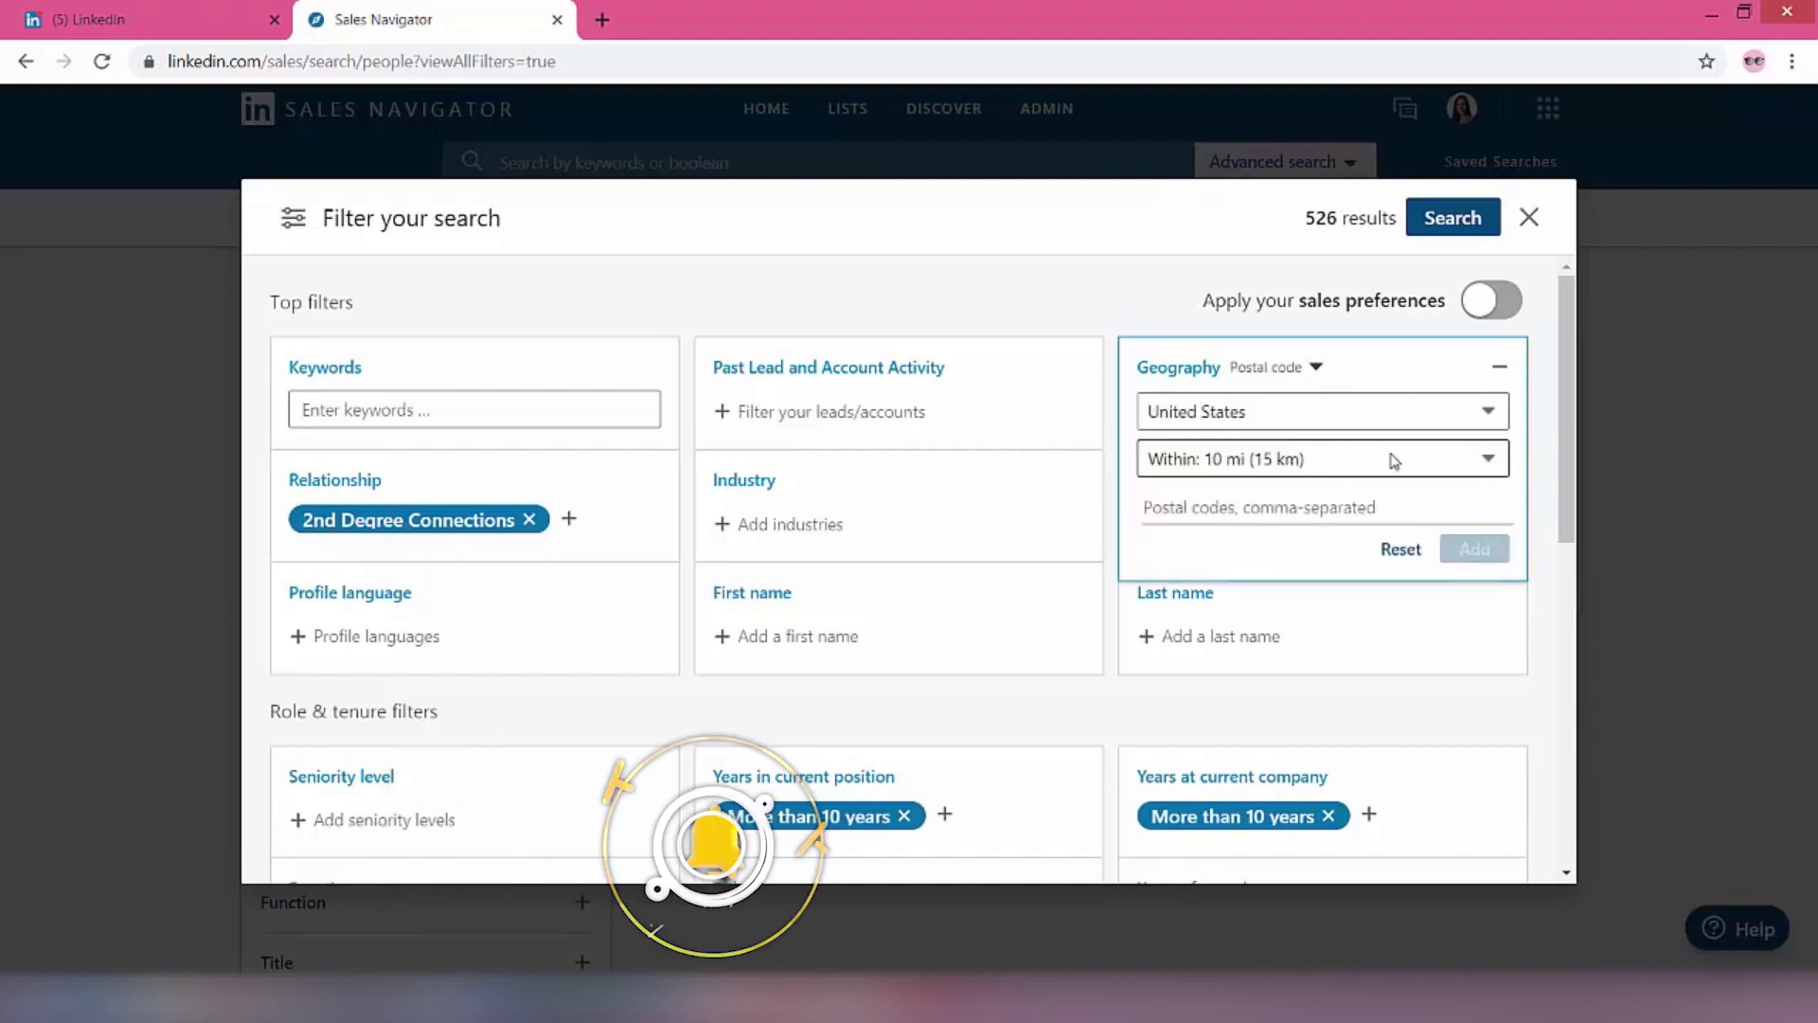
click(1489, 413)
click(1489, 413)
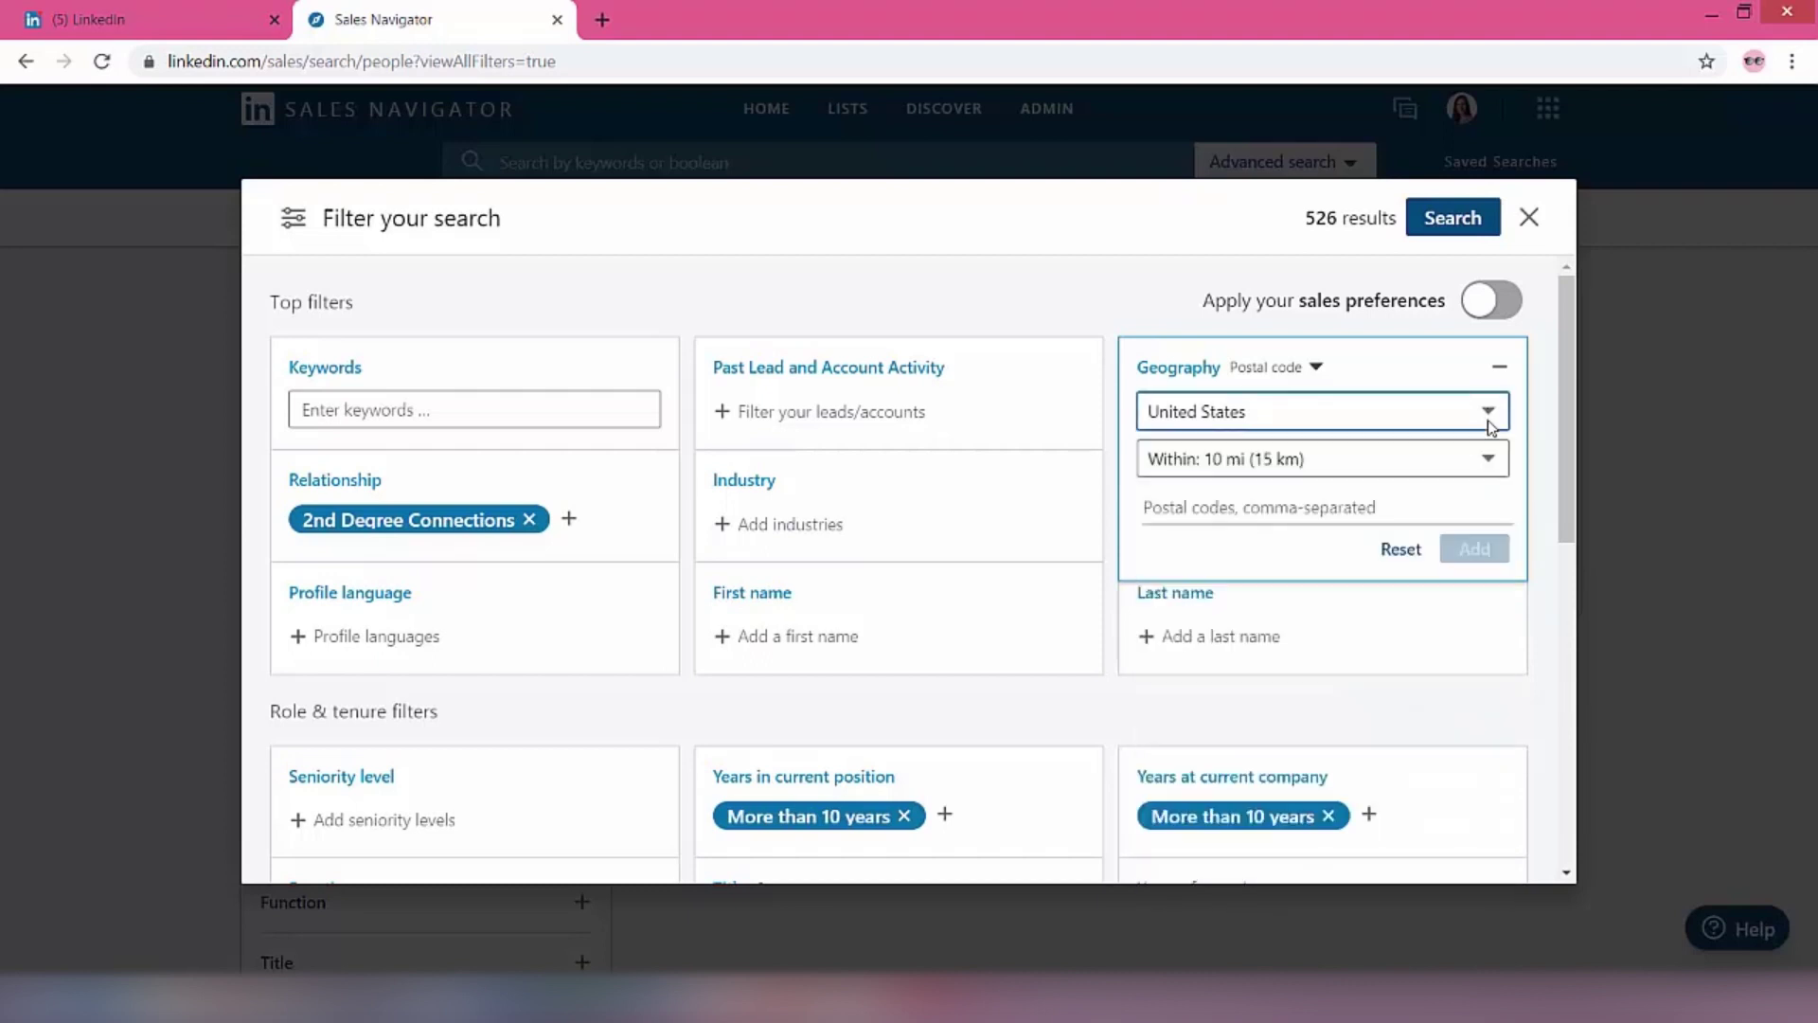
click(1435, 466)
click(1434, 442)
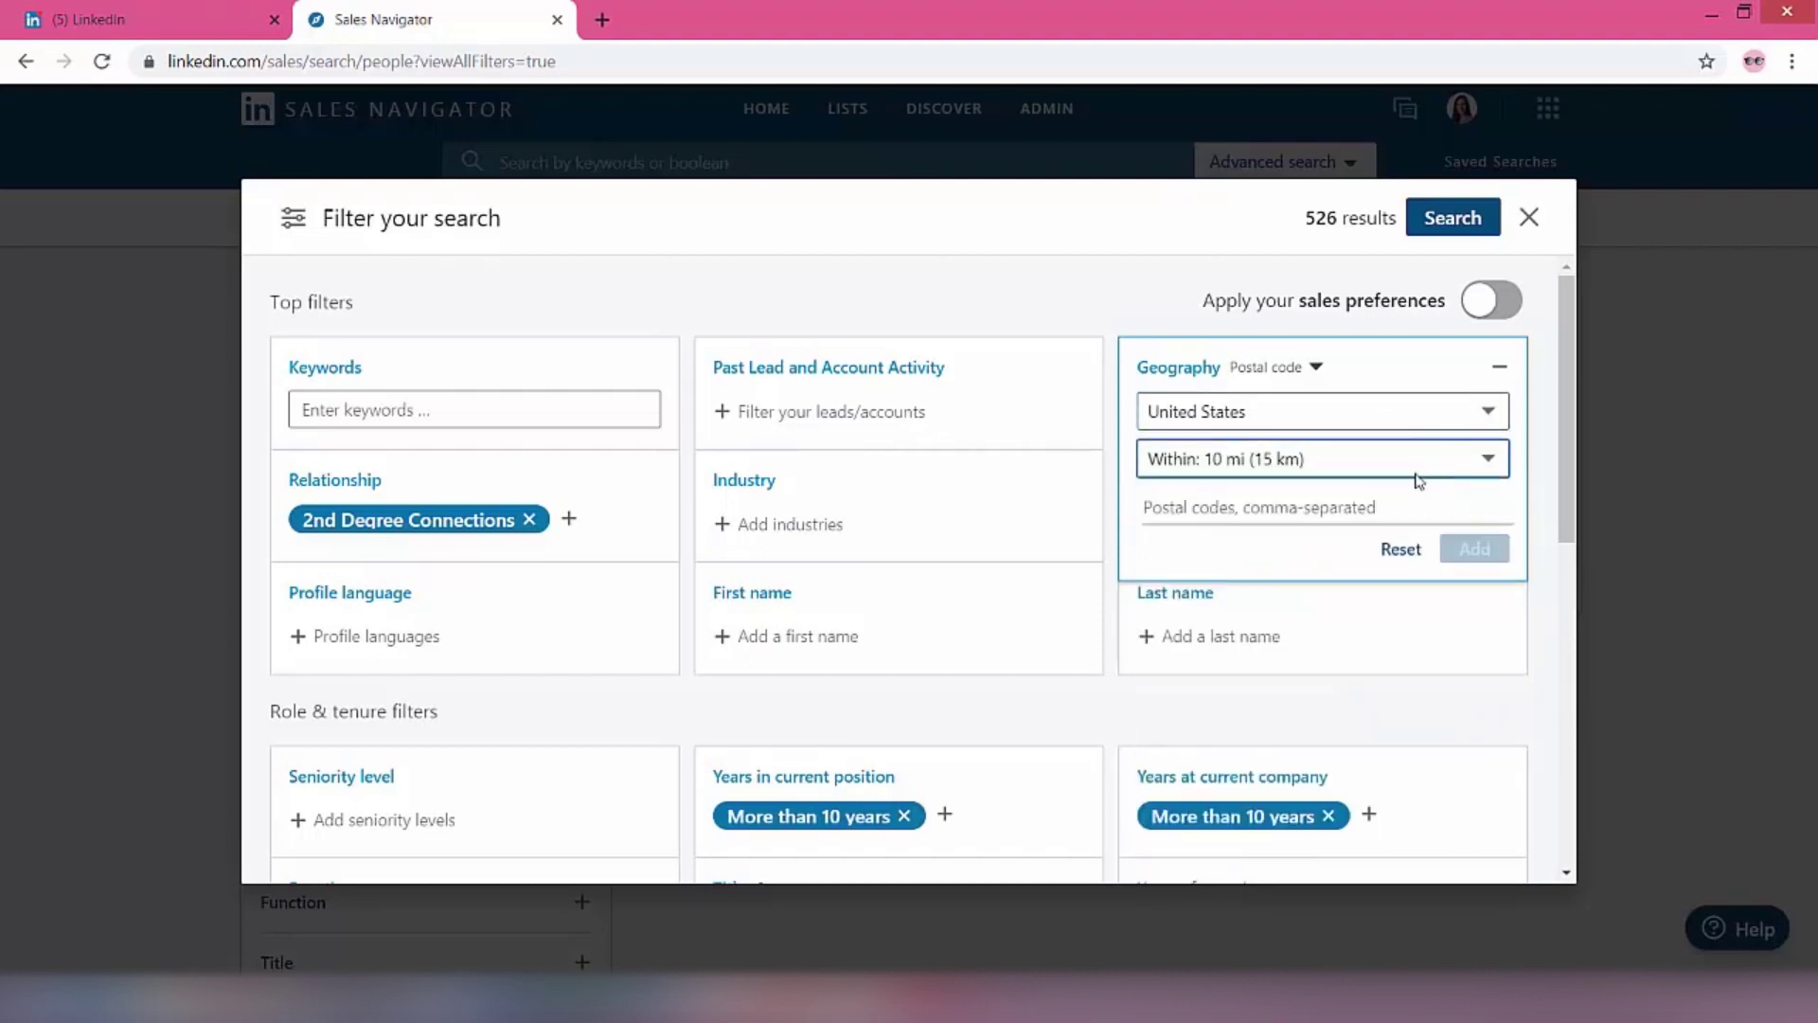
click(1215, 511)
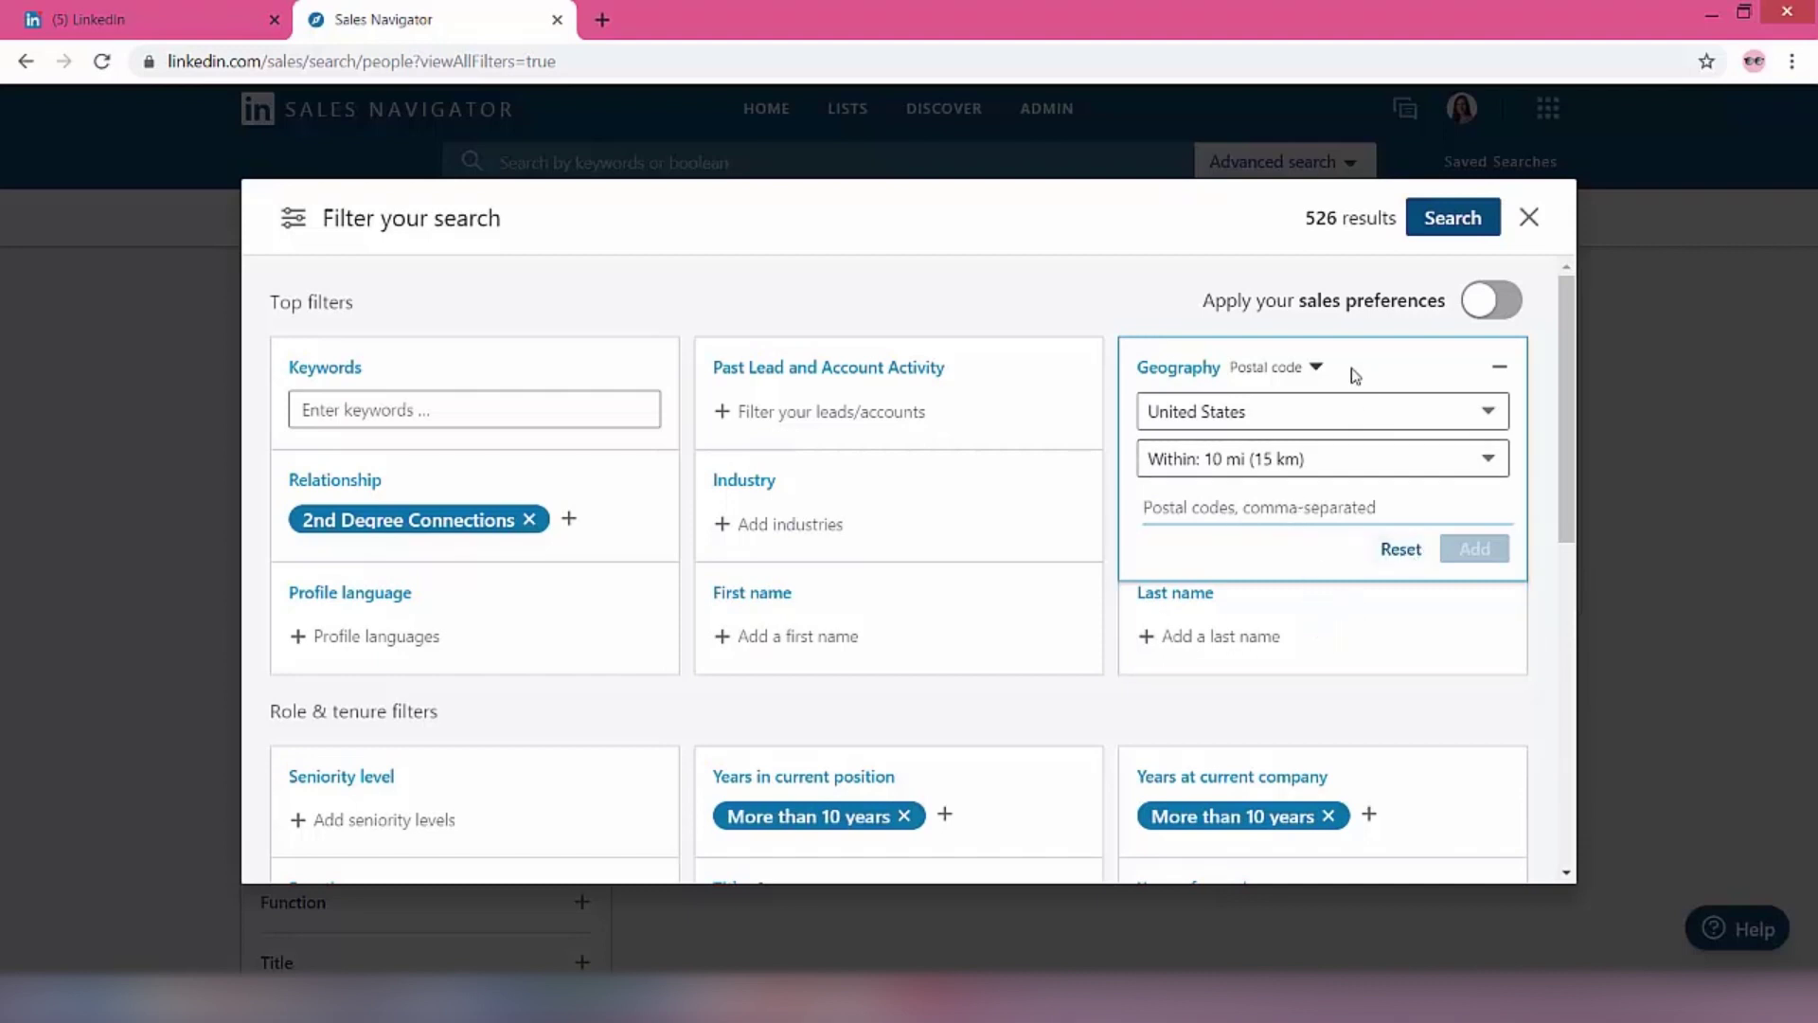
- Switch Geography back to Region and remove the Dublin, Ireland location (9,687 results)
click(1317, 366)
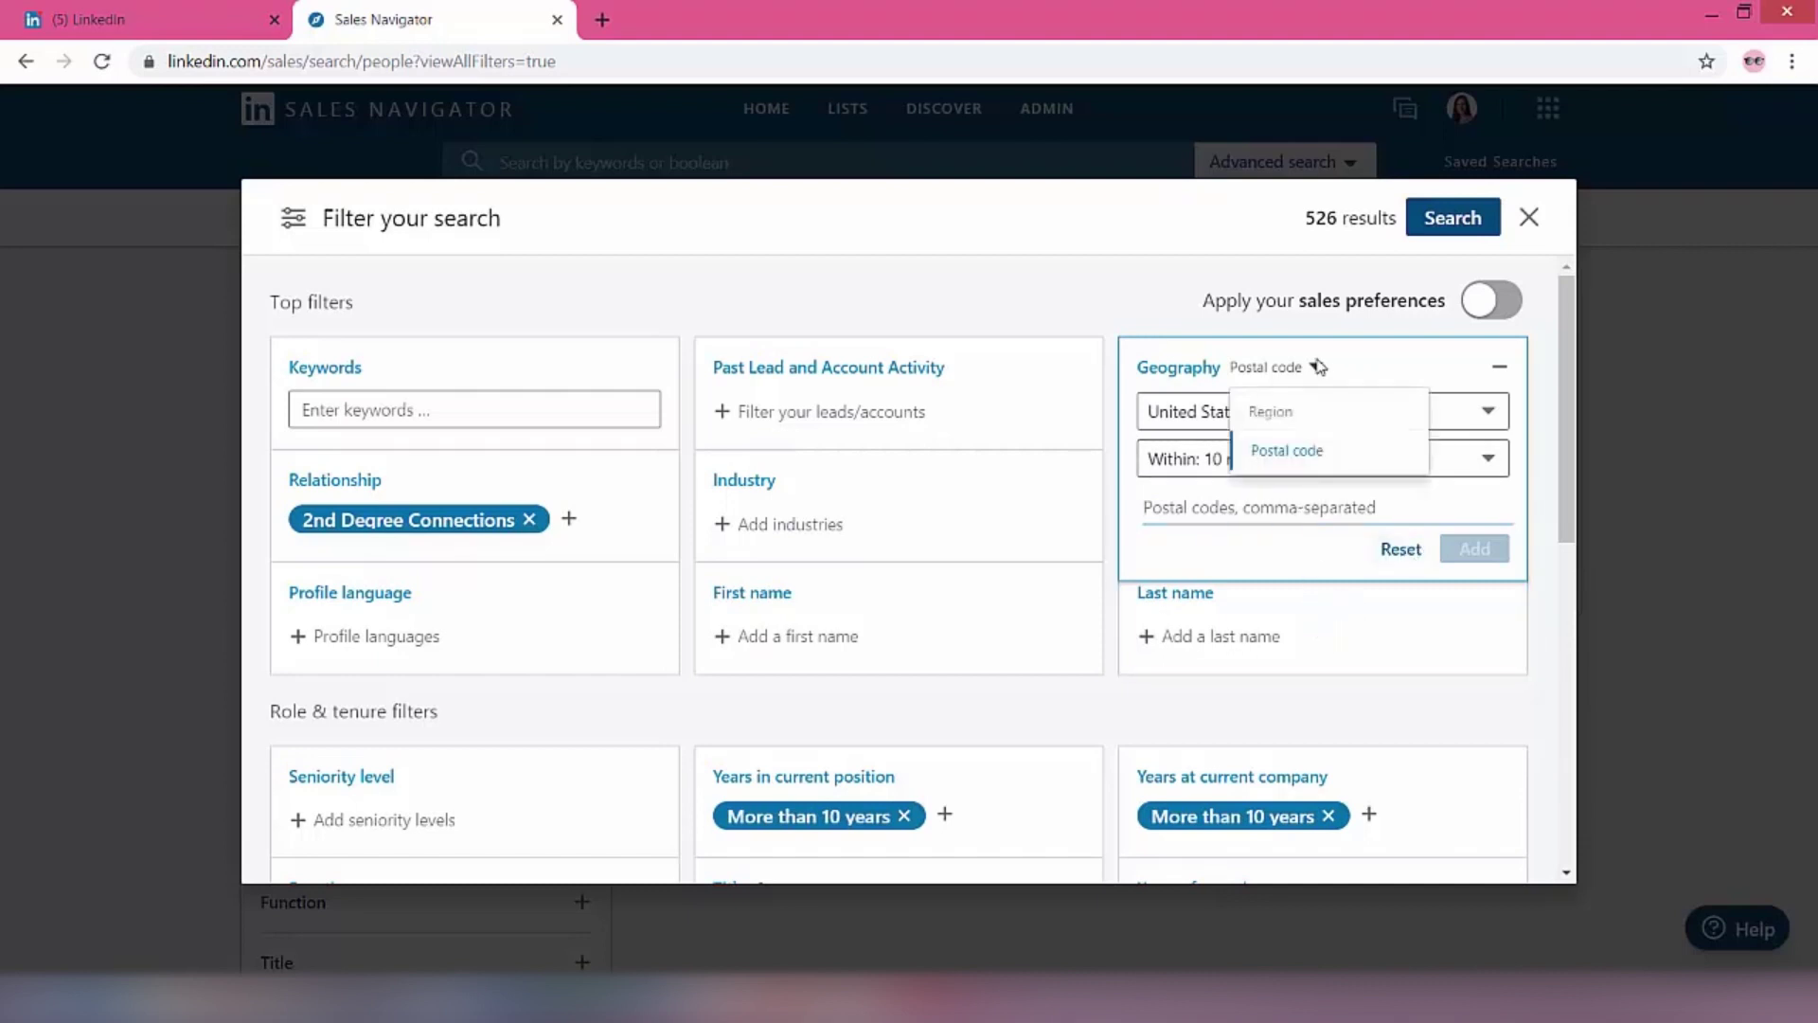
click(1270, 411)
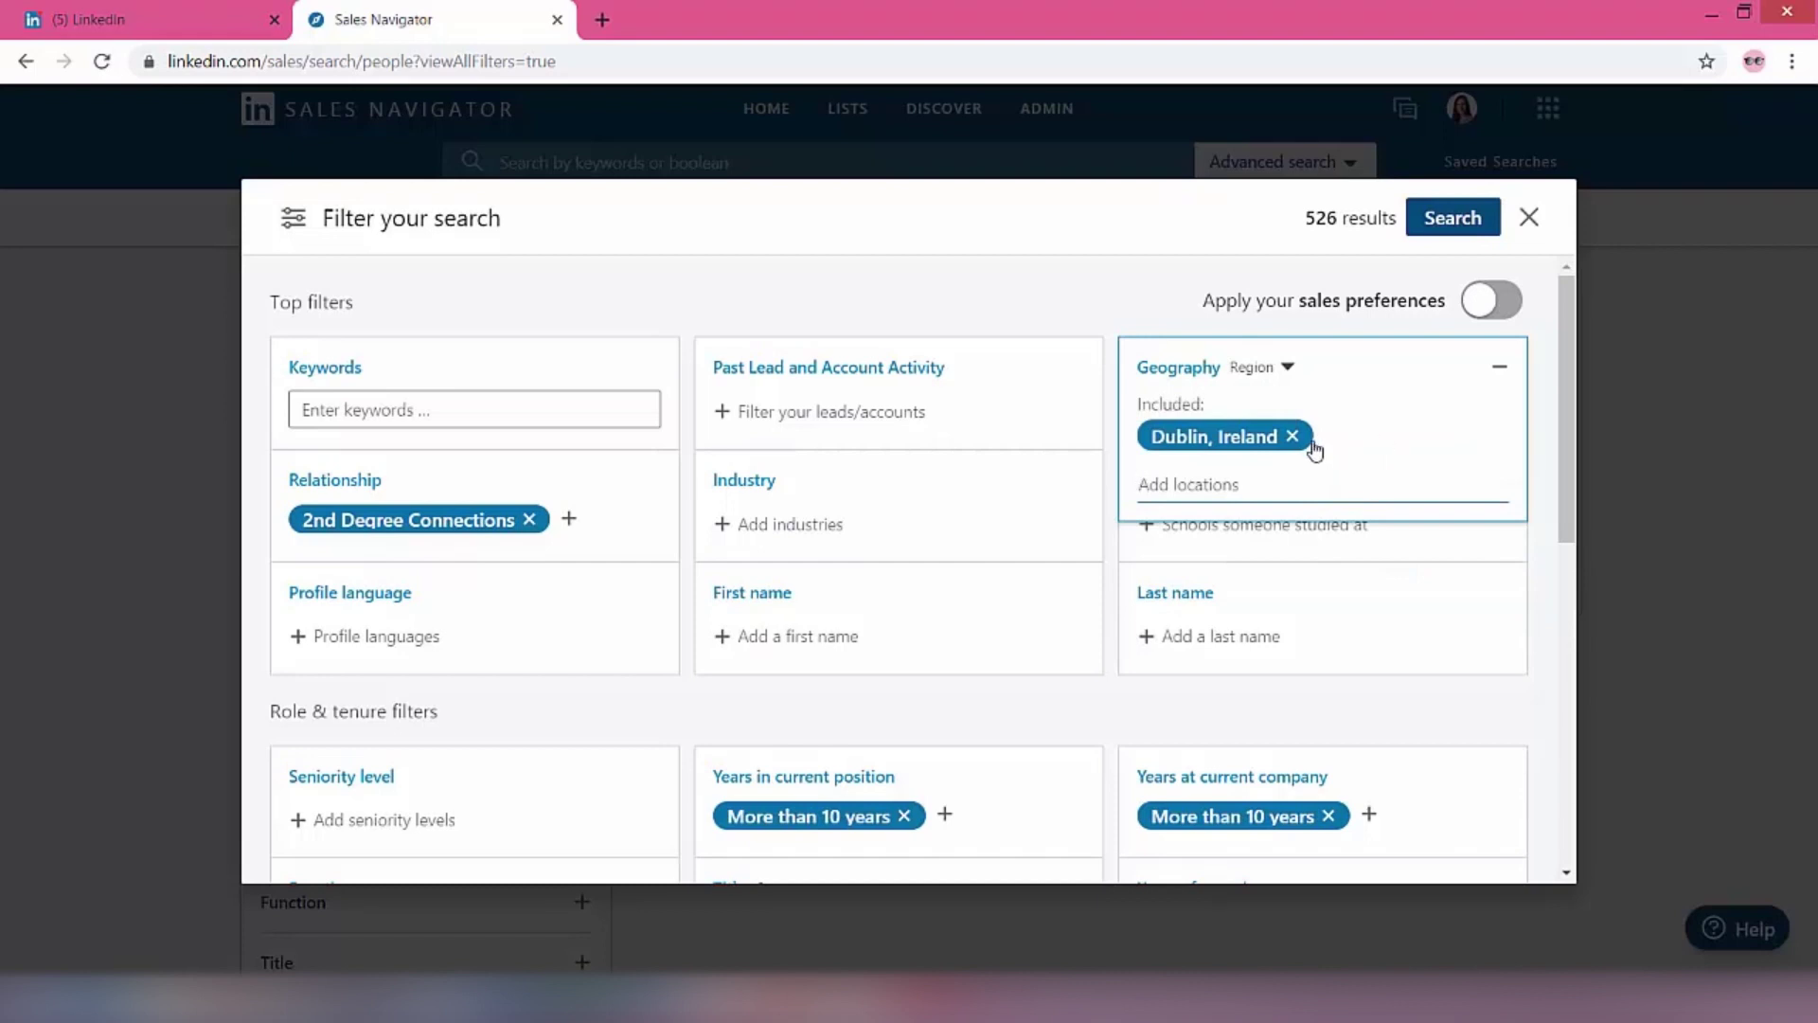
click(1295, 436)
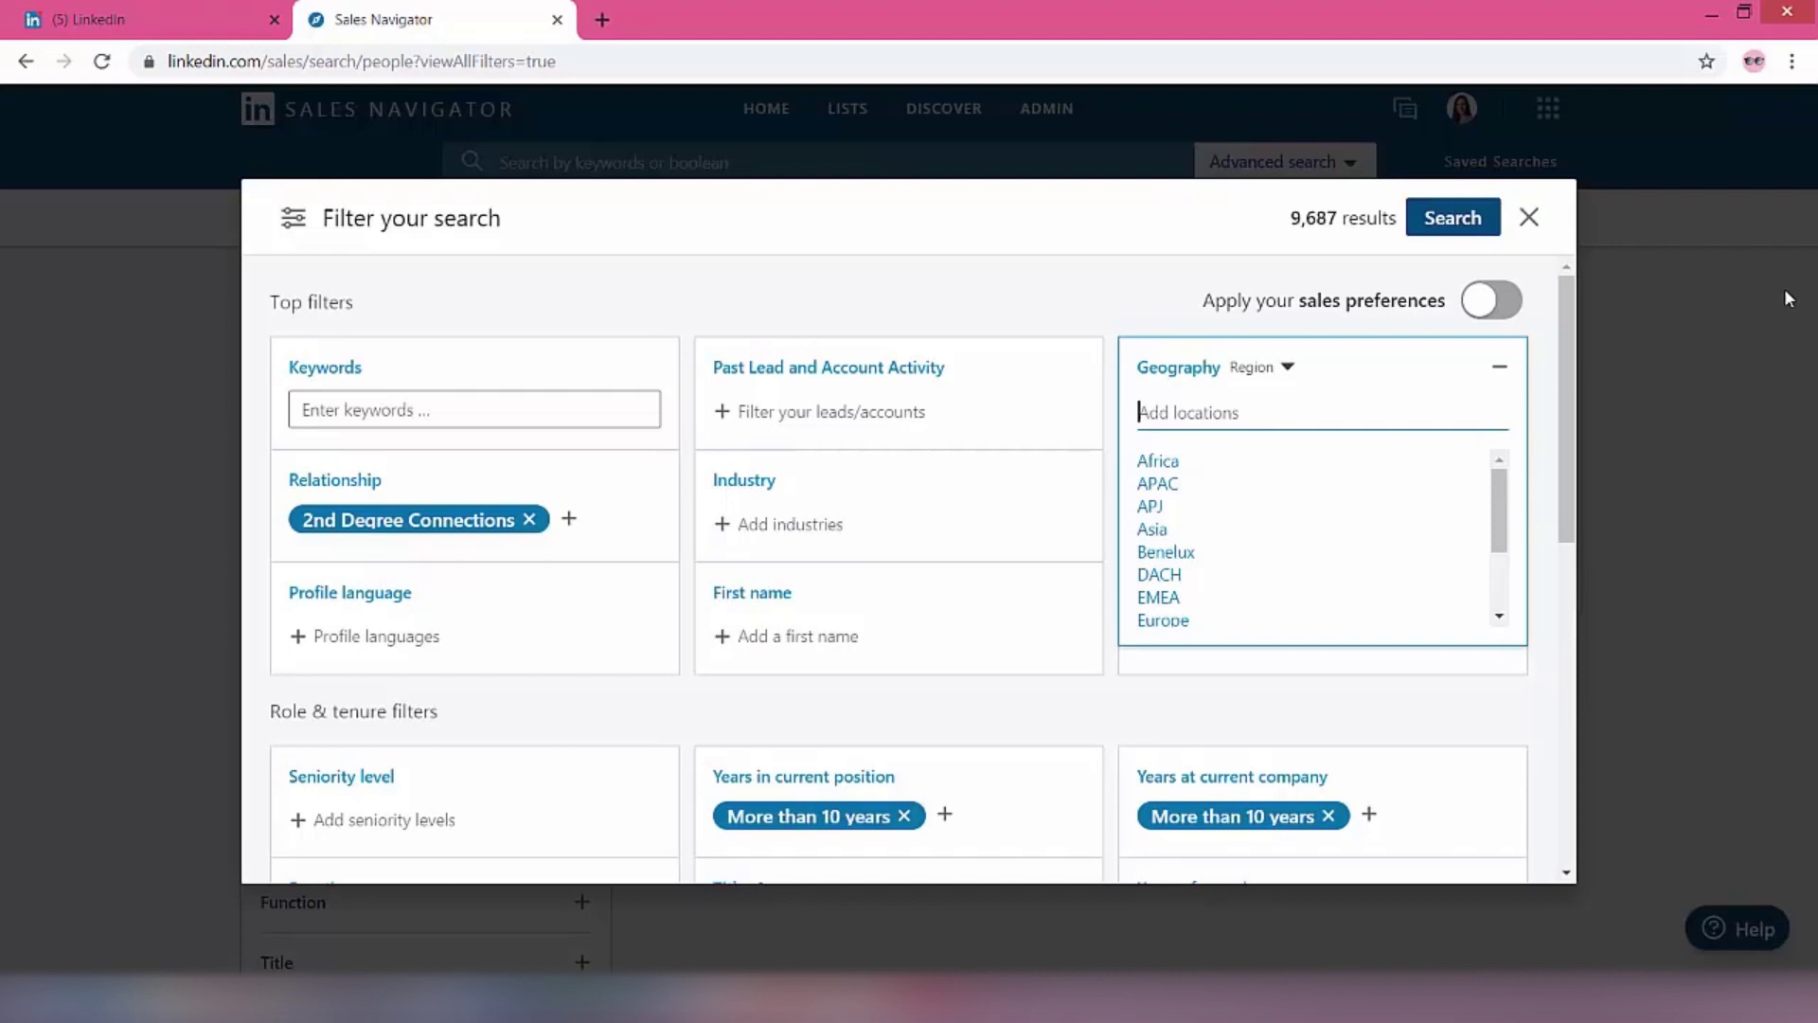
- Add Cambridgeshire, South Cambridgeshire and East Cambridgeshire as Geography locations
text(cma)
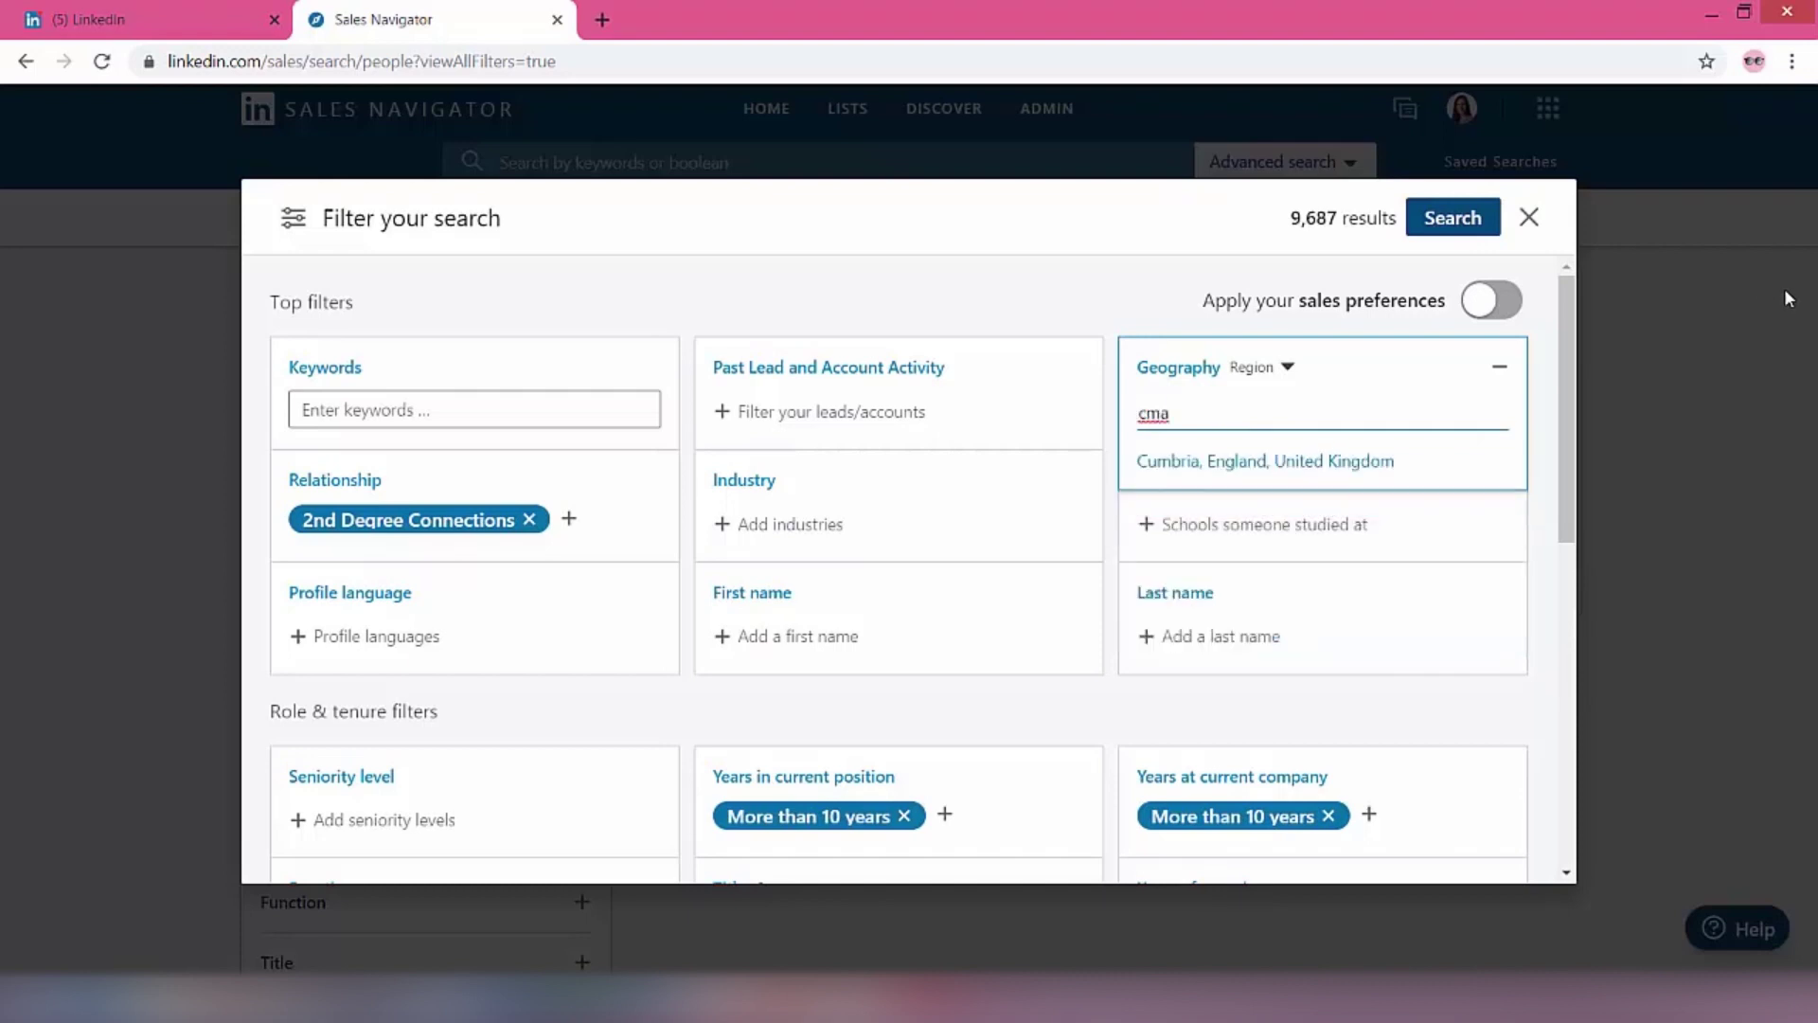
key(BackSpace)
key(BackSpace)
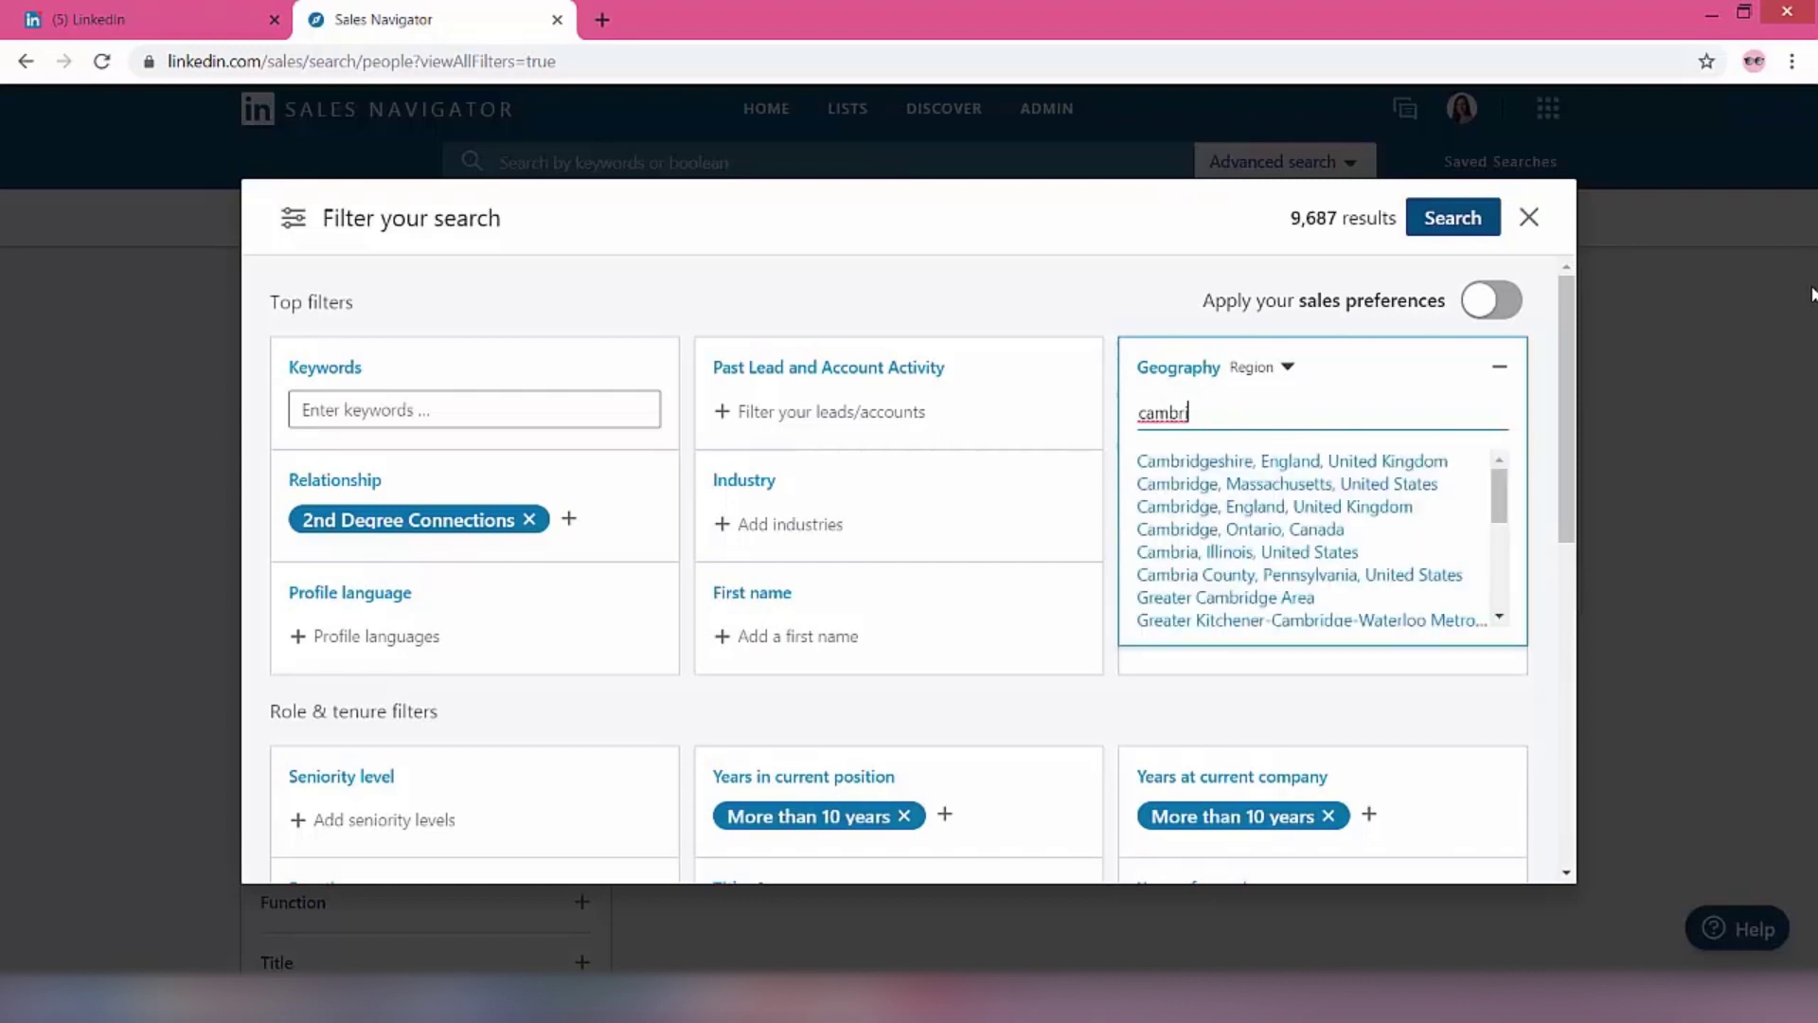
text(dge)
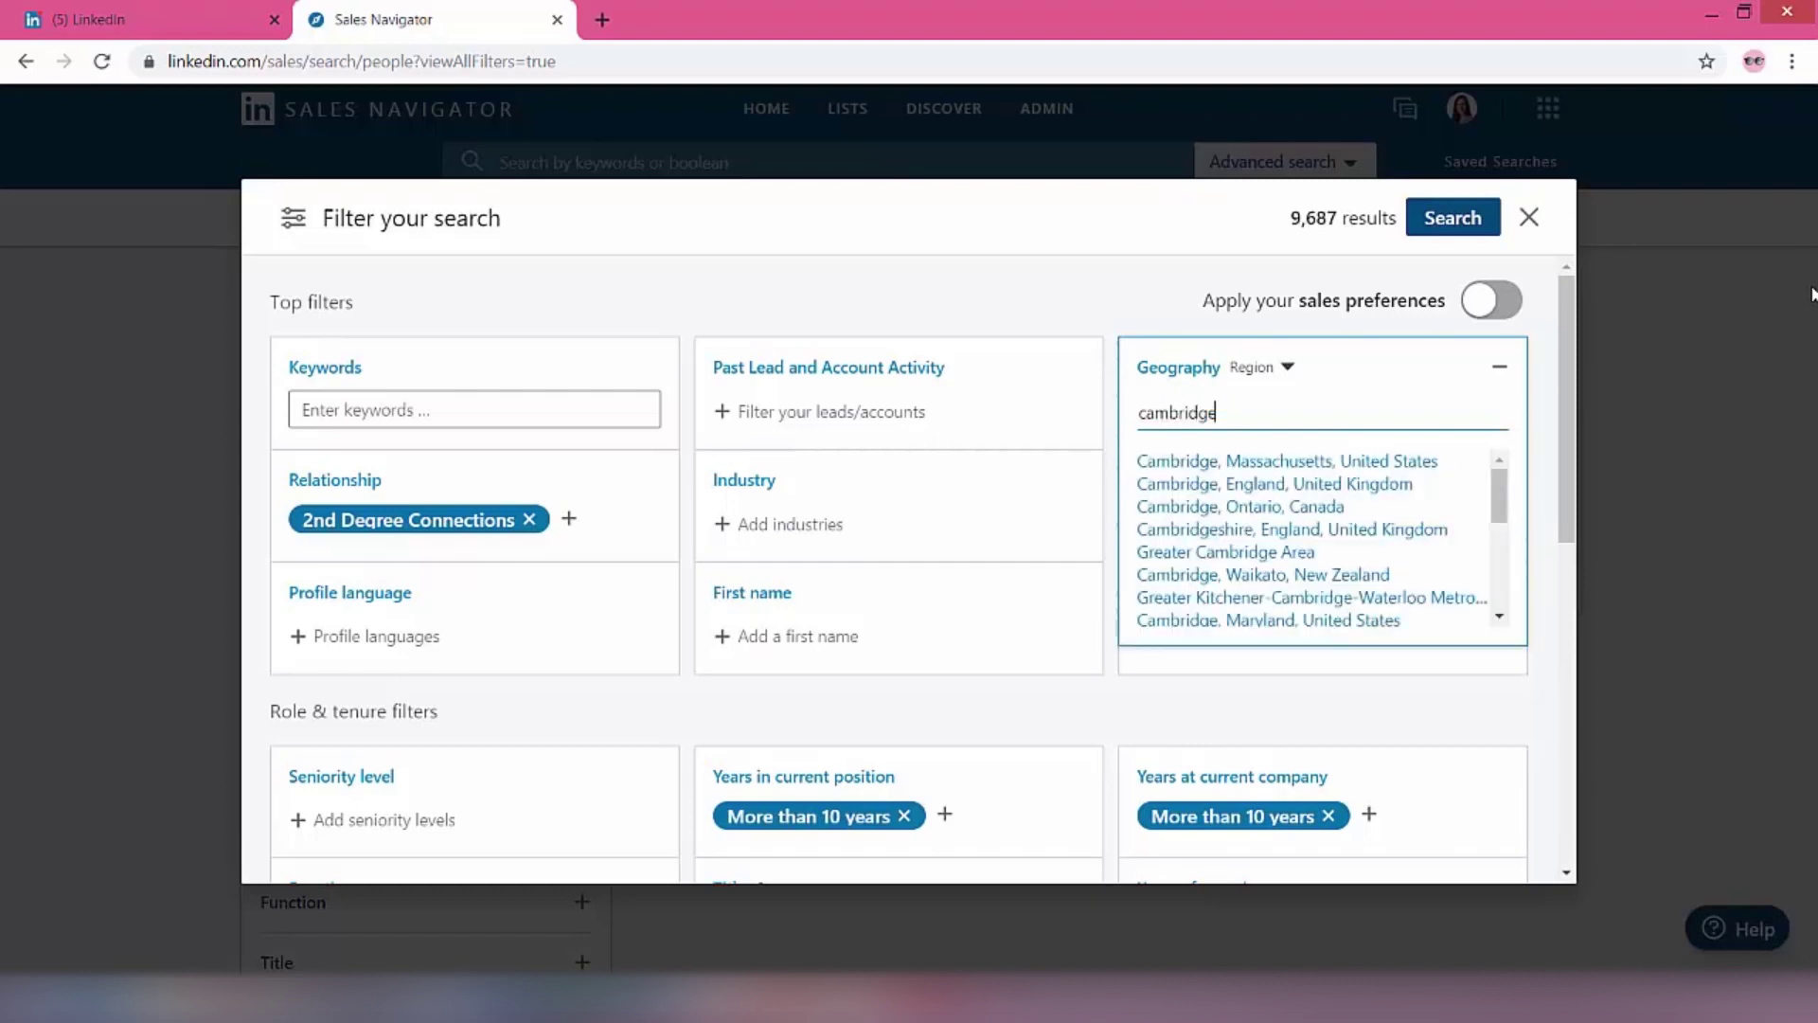
text(shire)
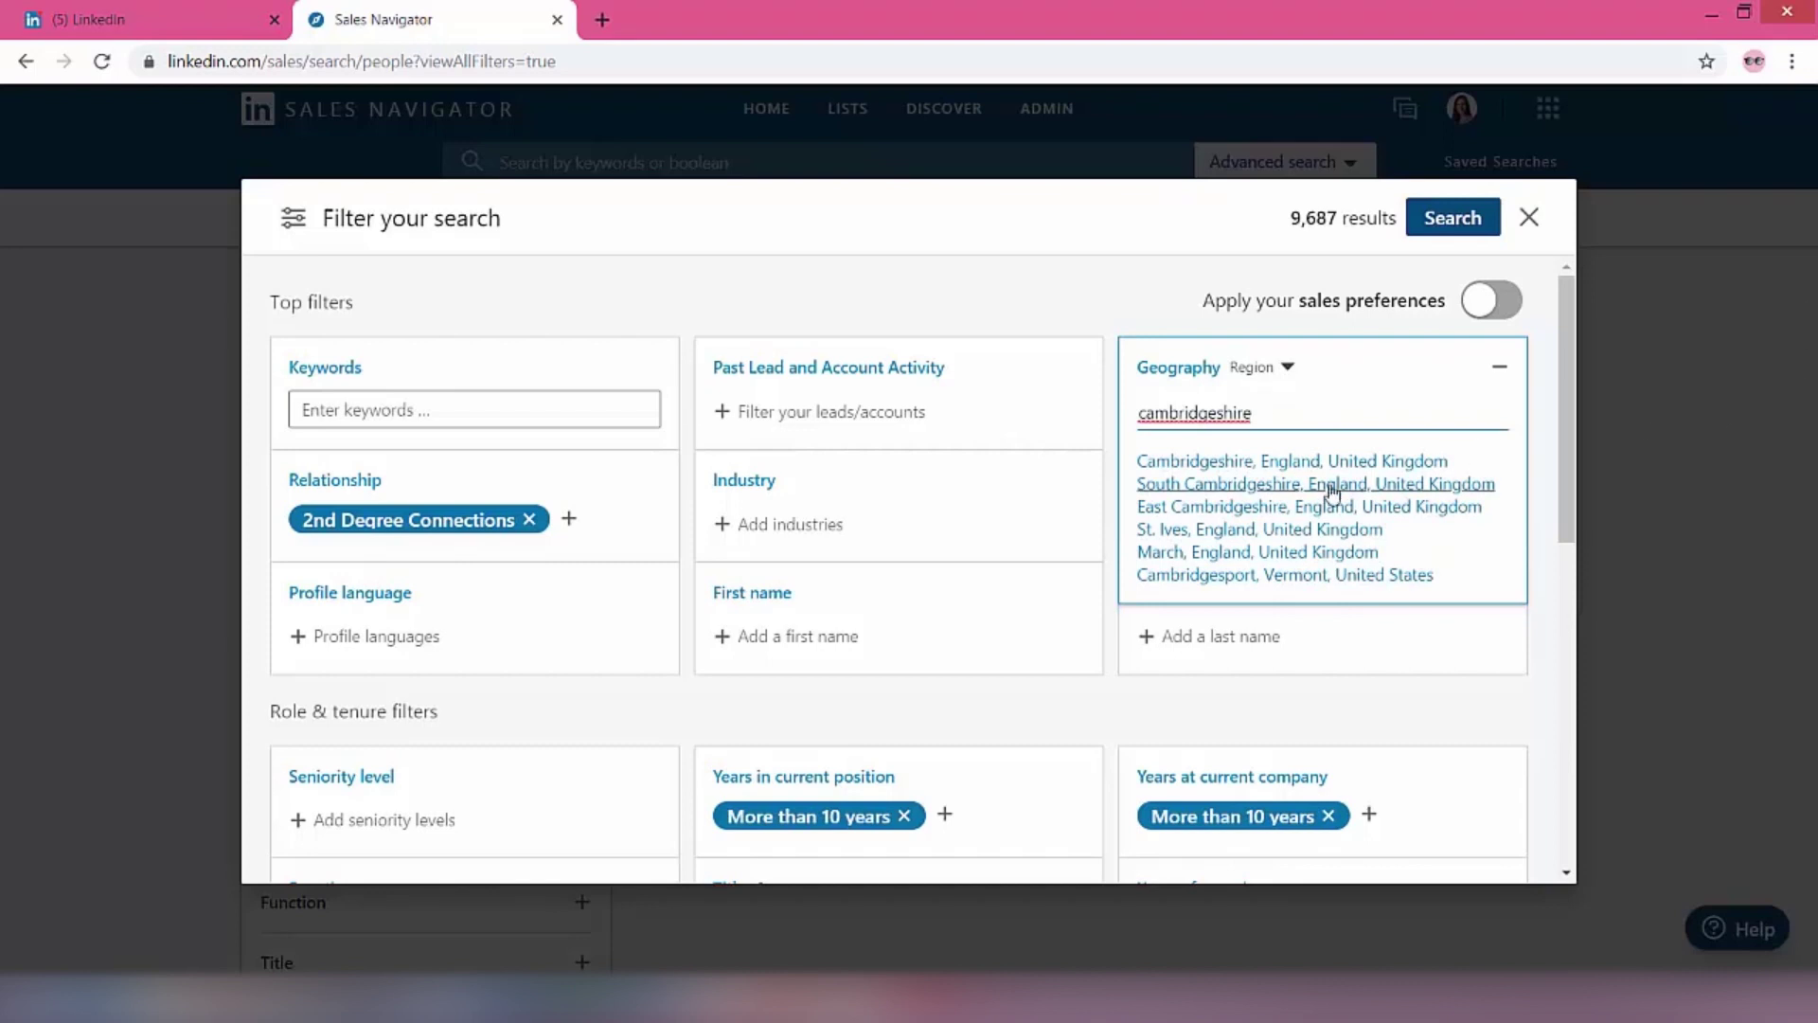
click(1260, 471)
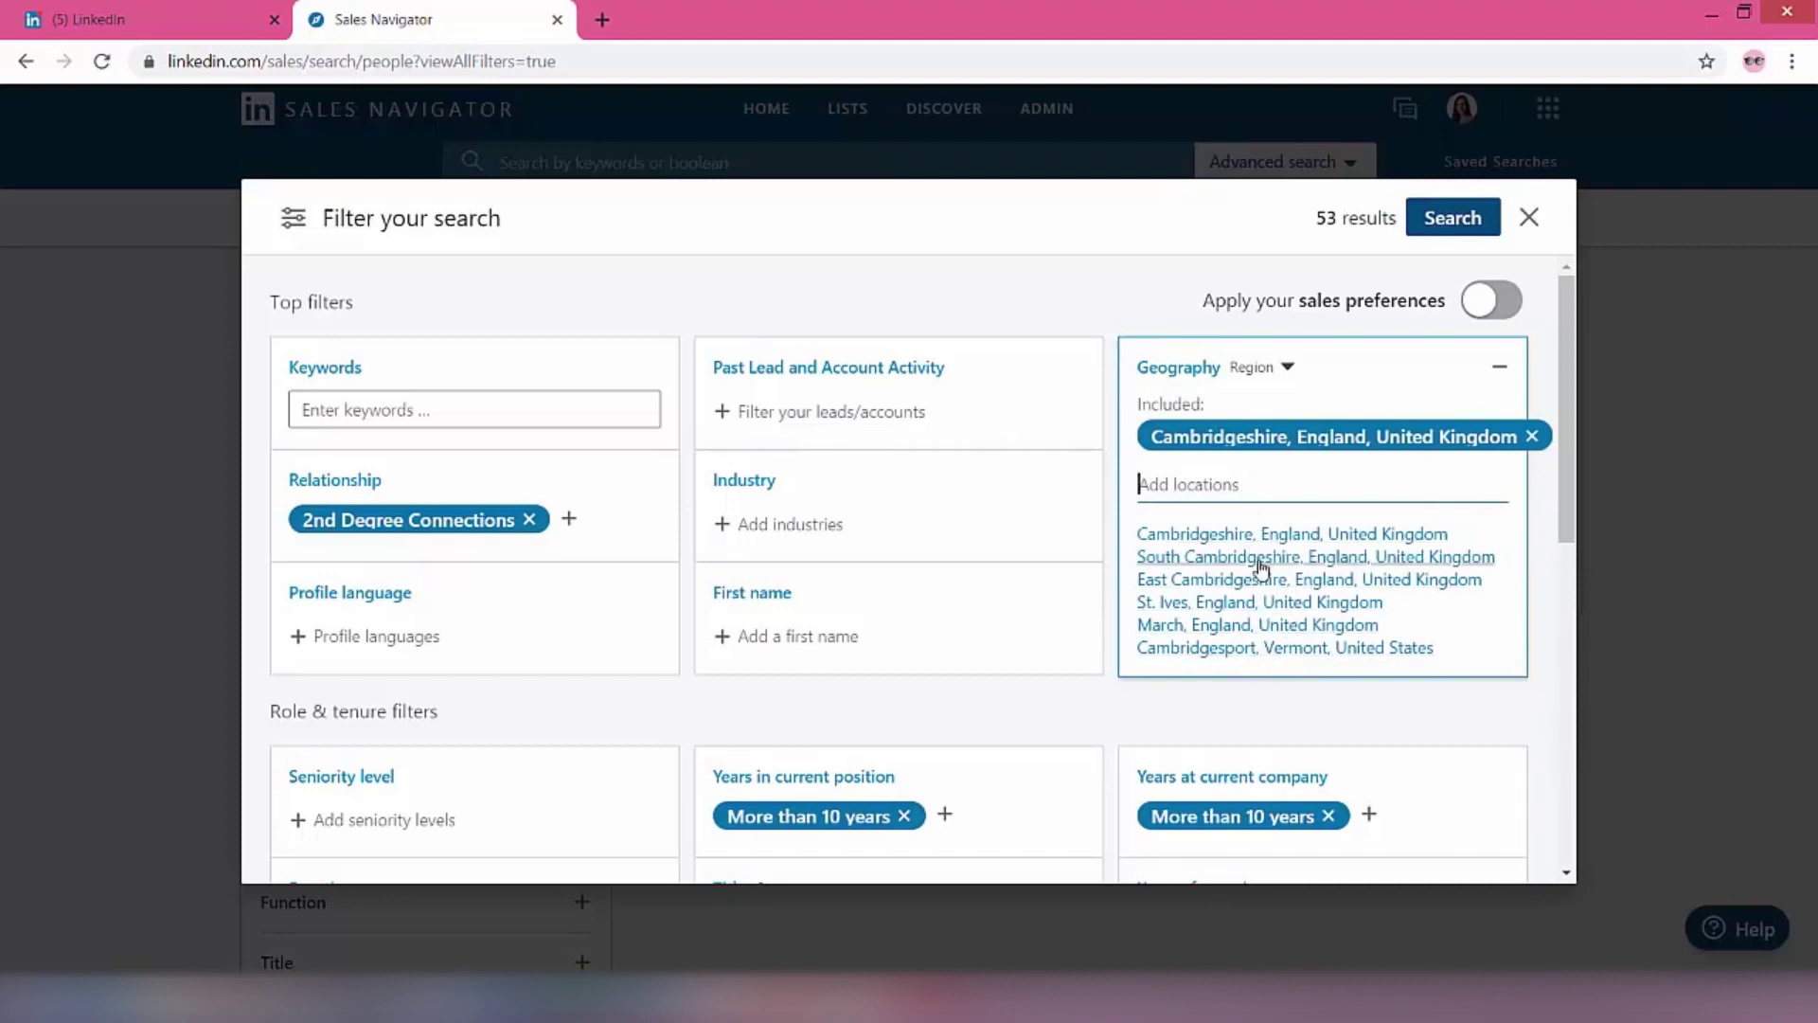
click(1307, 557)
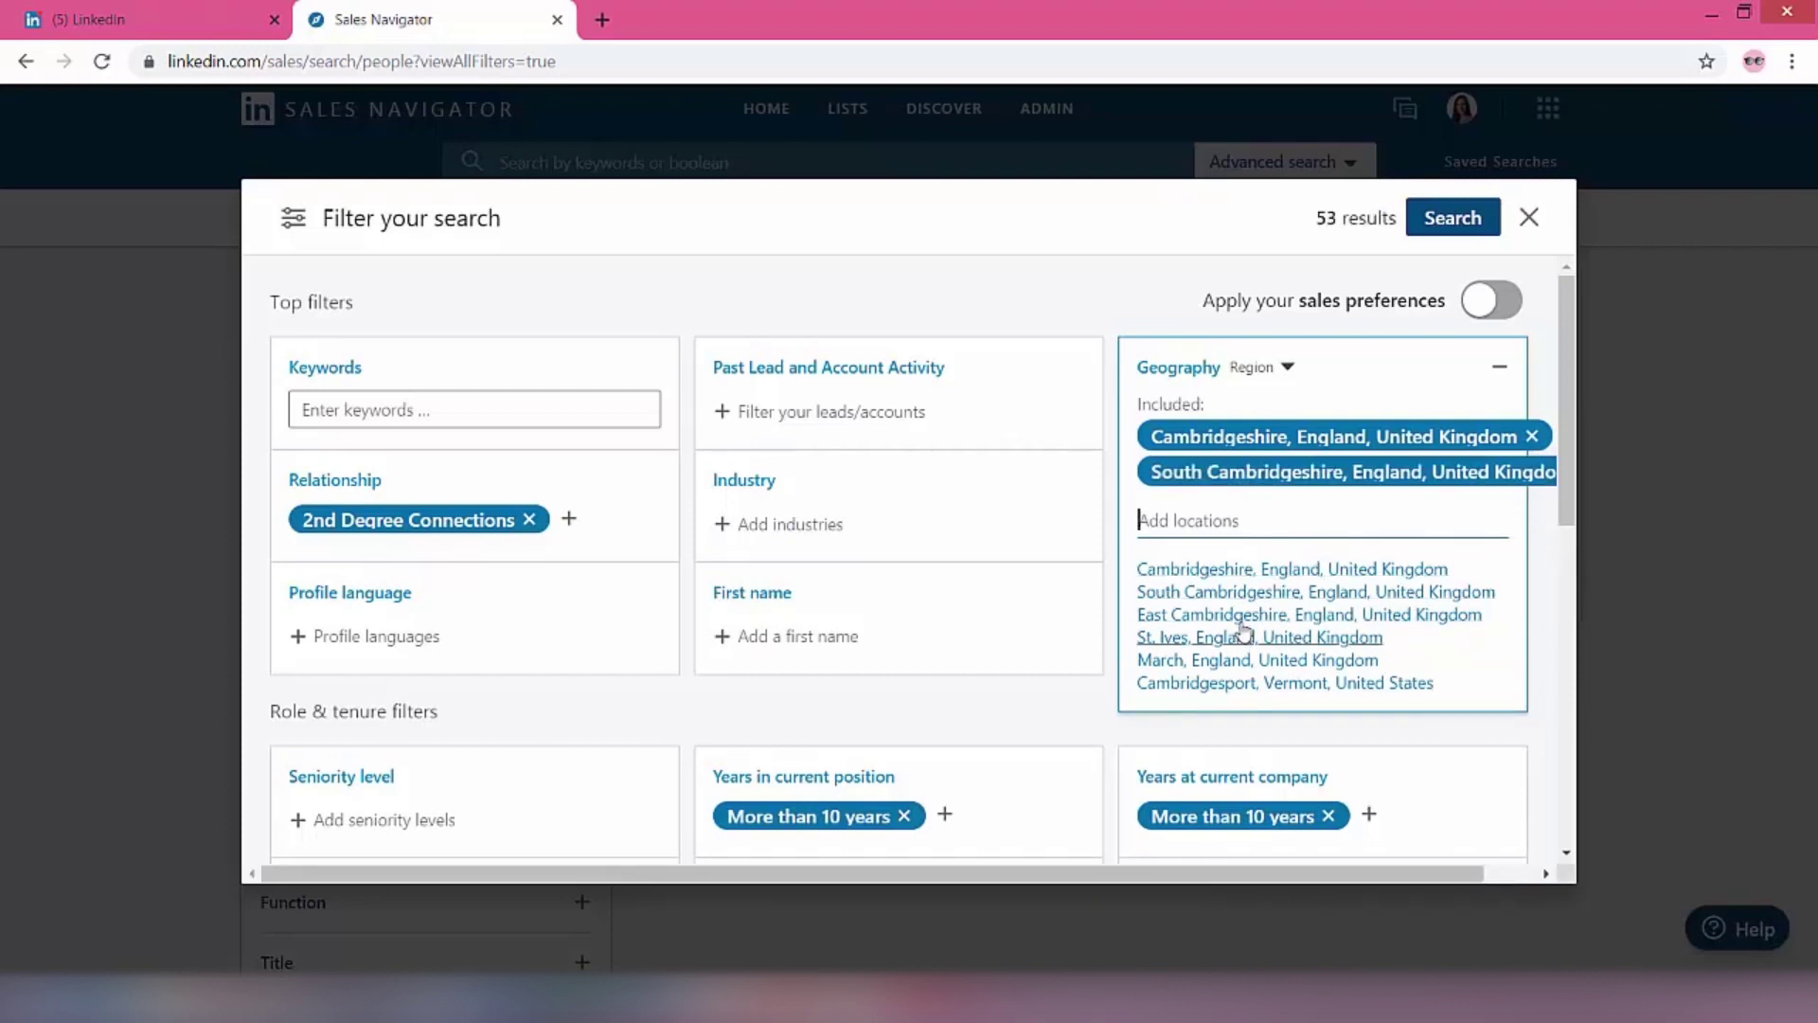
click(1287, 614)
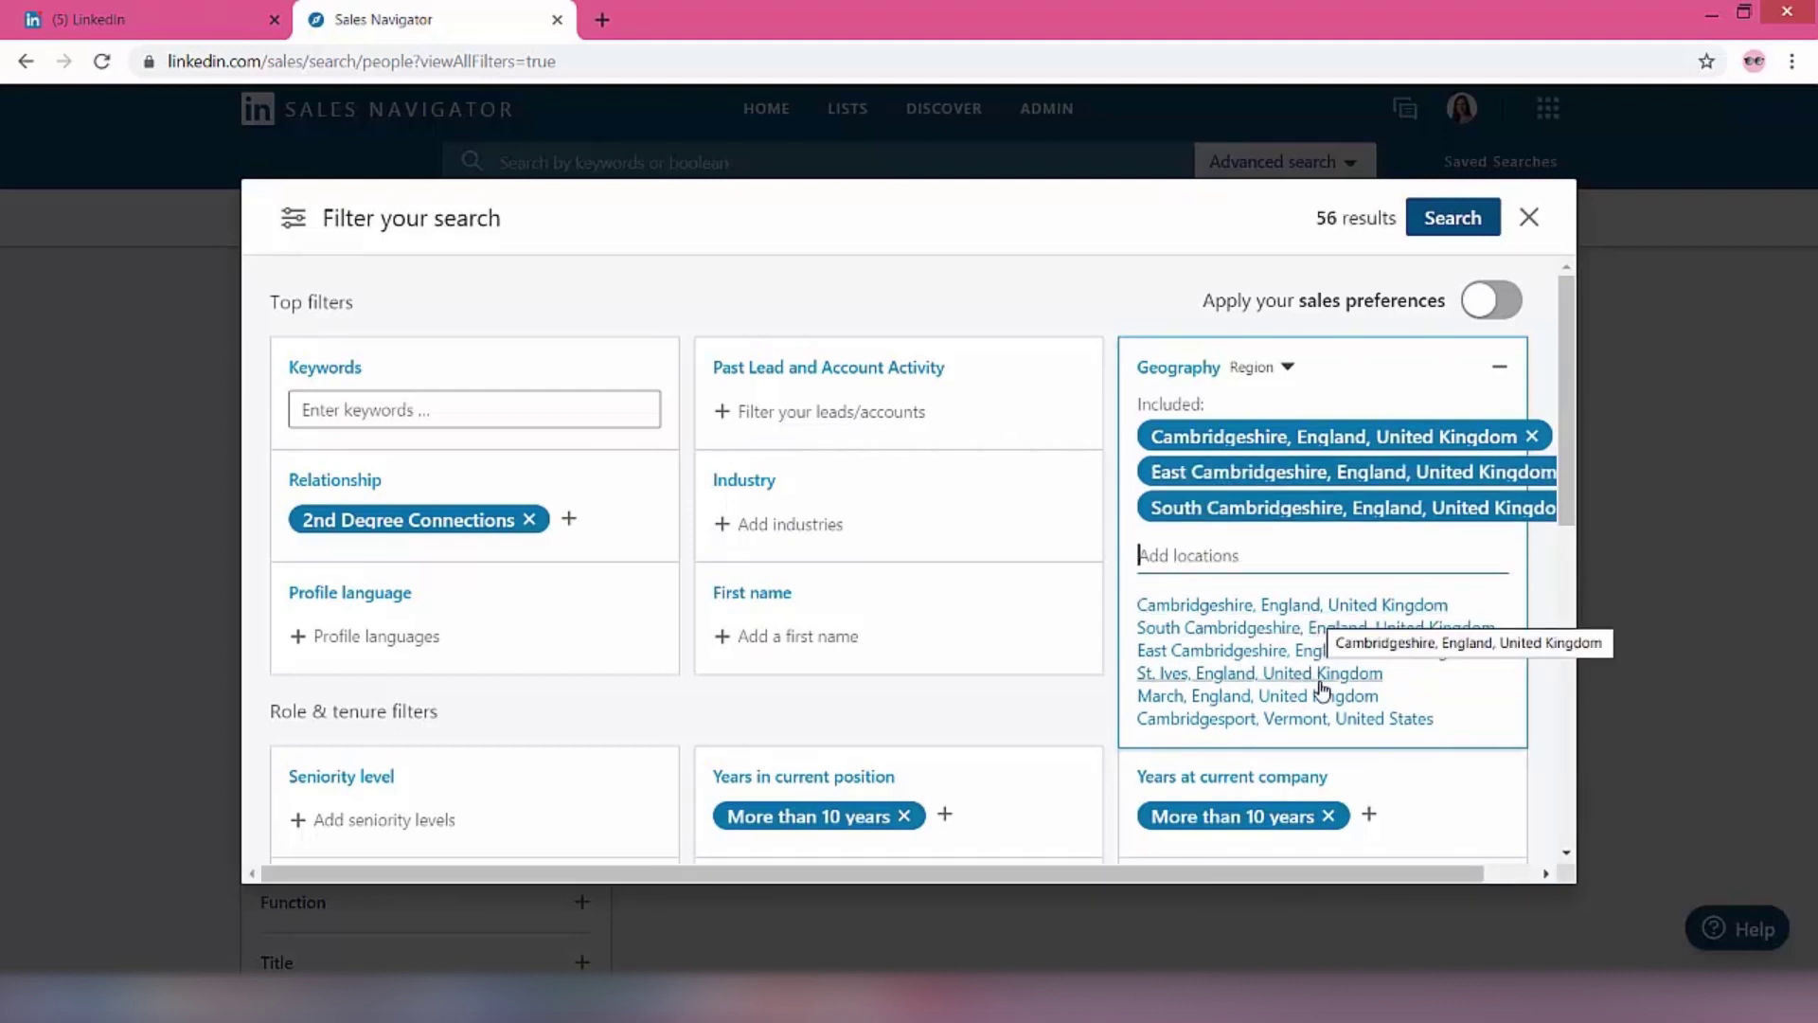
- Clear the leftover 'cambridges' text from the location search box
click(1301, 550)
text(cambri)
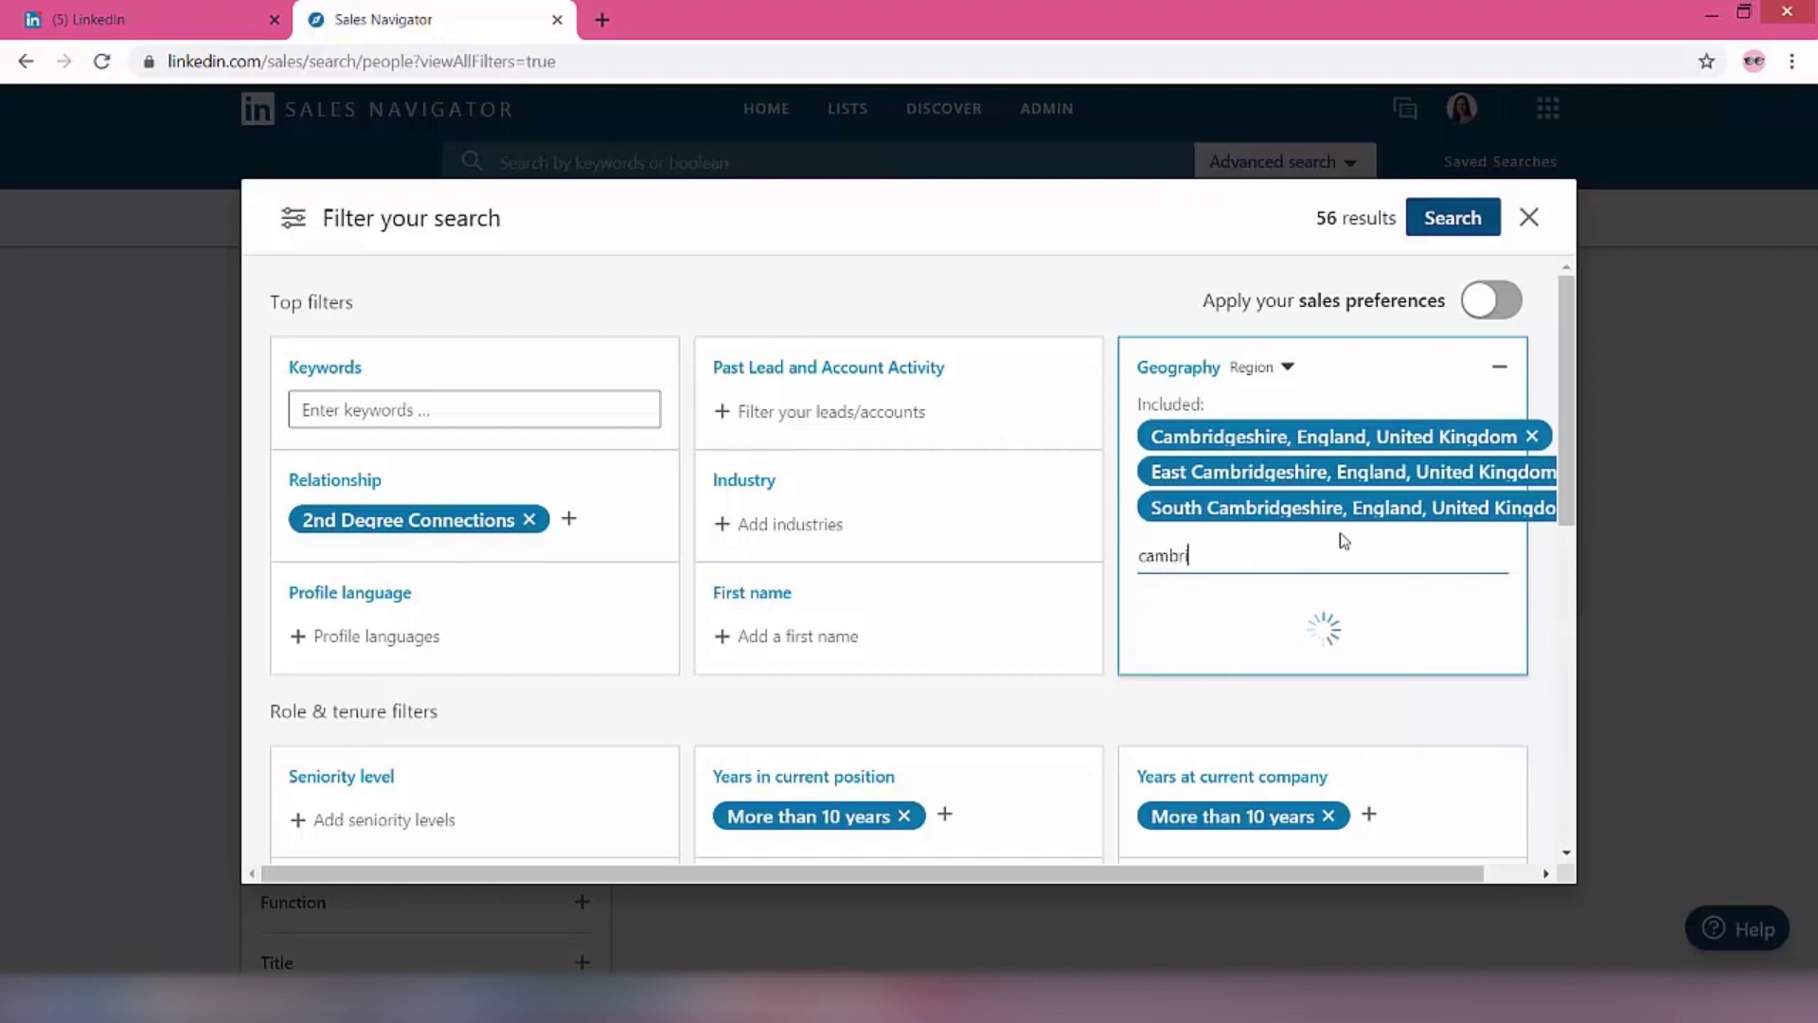
text(dgeshire)
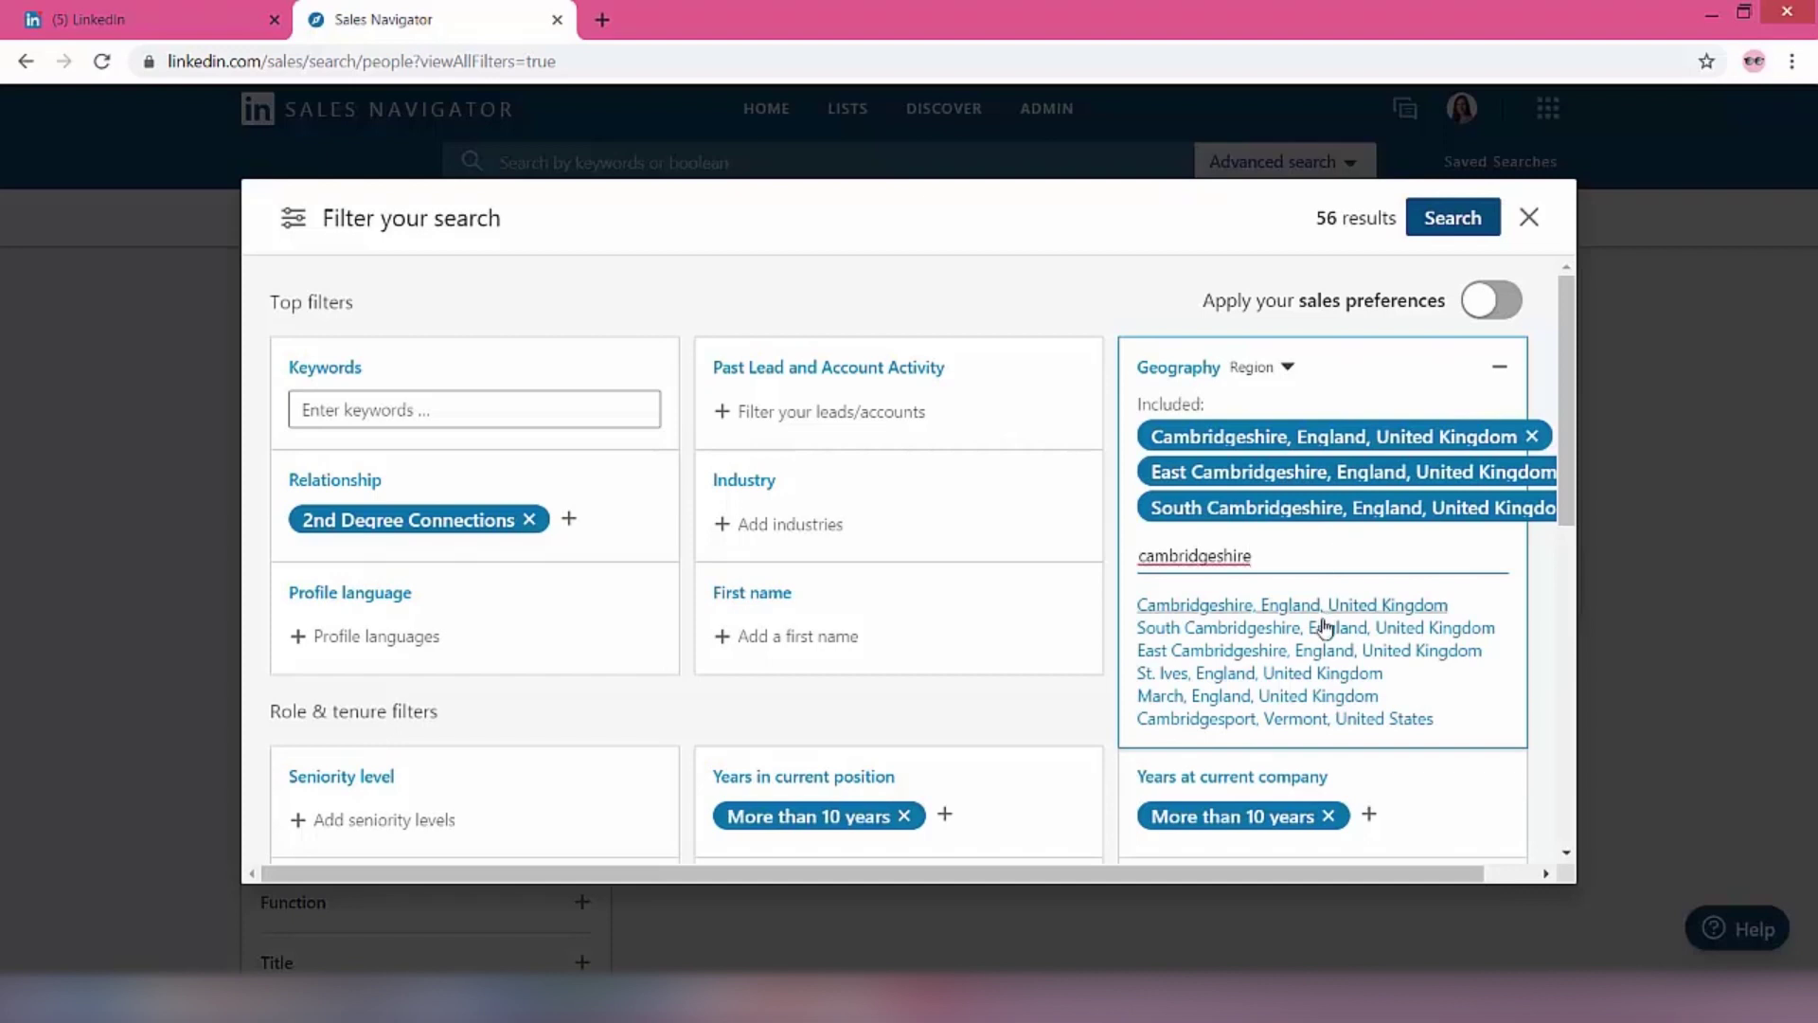
double_click(1179, 558)
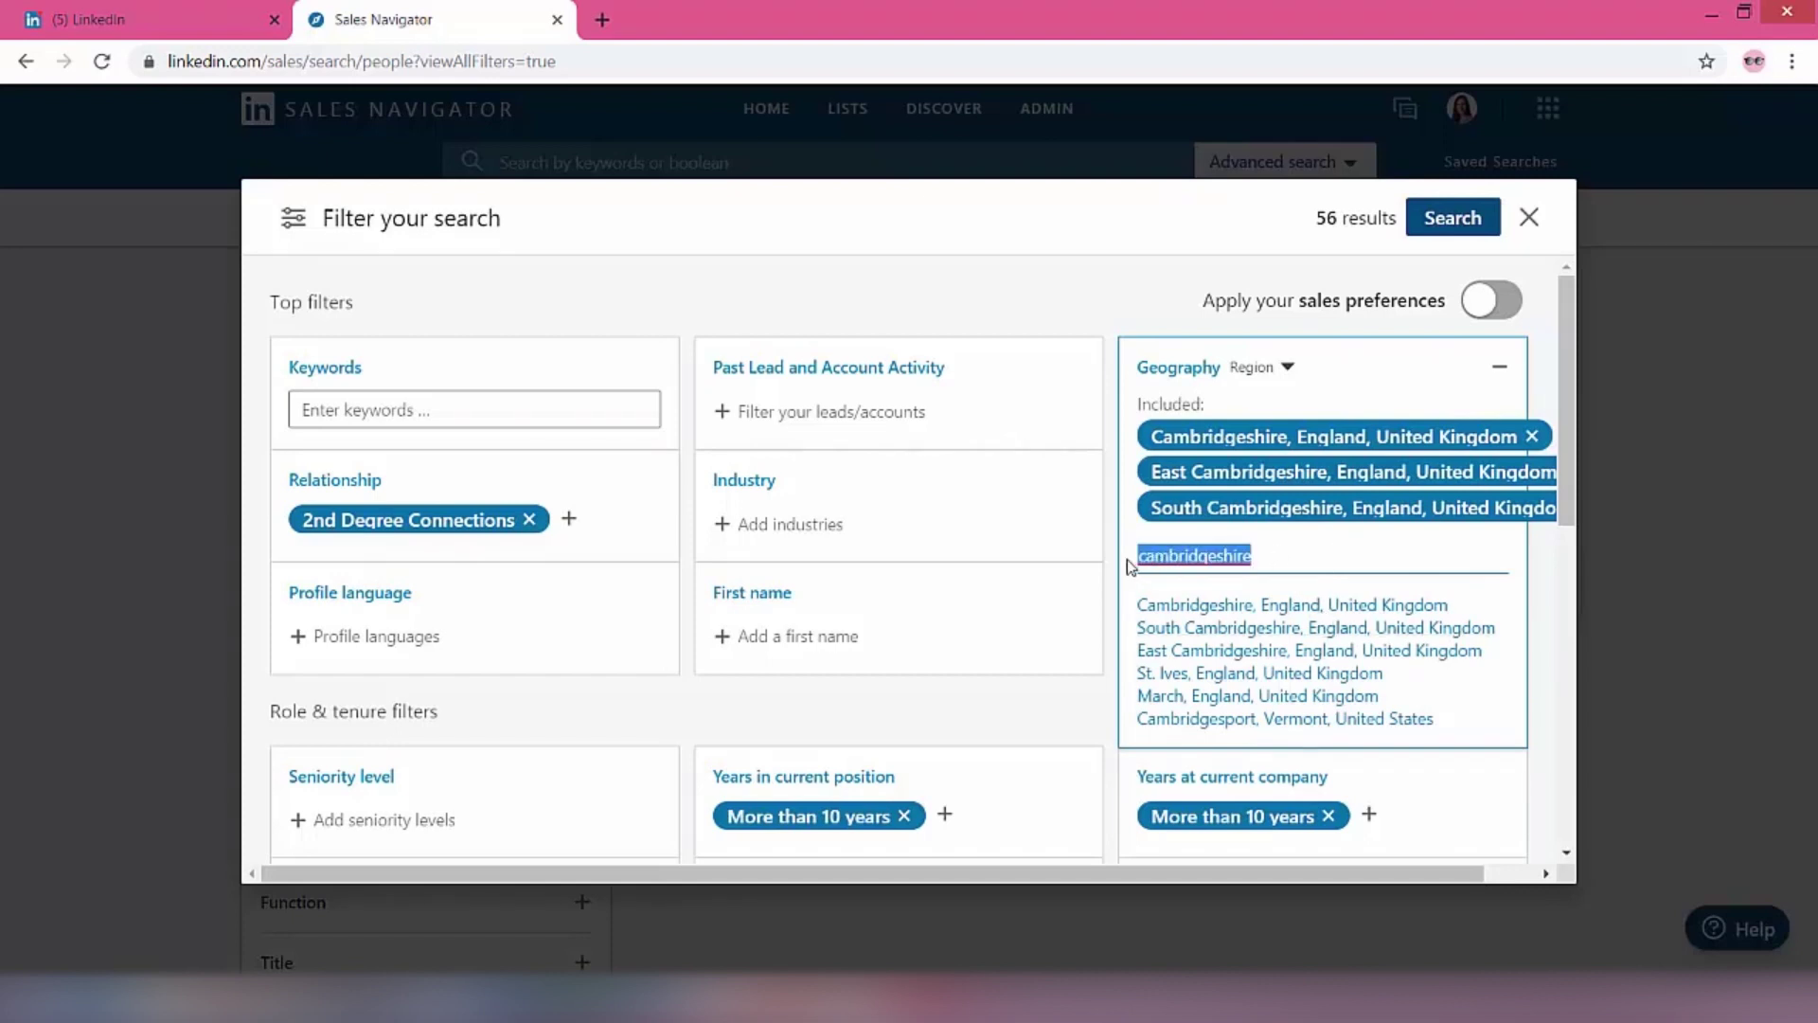
scroll(1354, 614, down, 1)
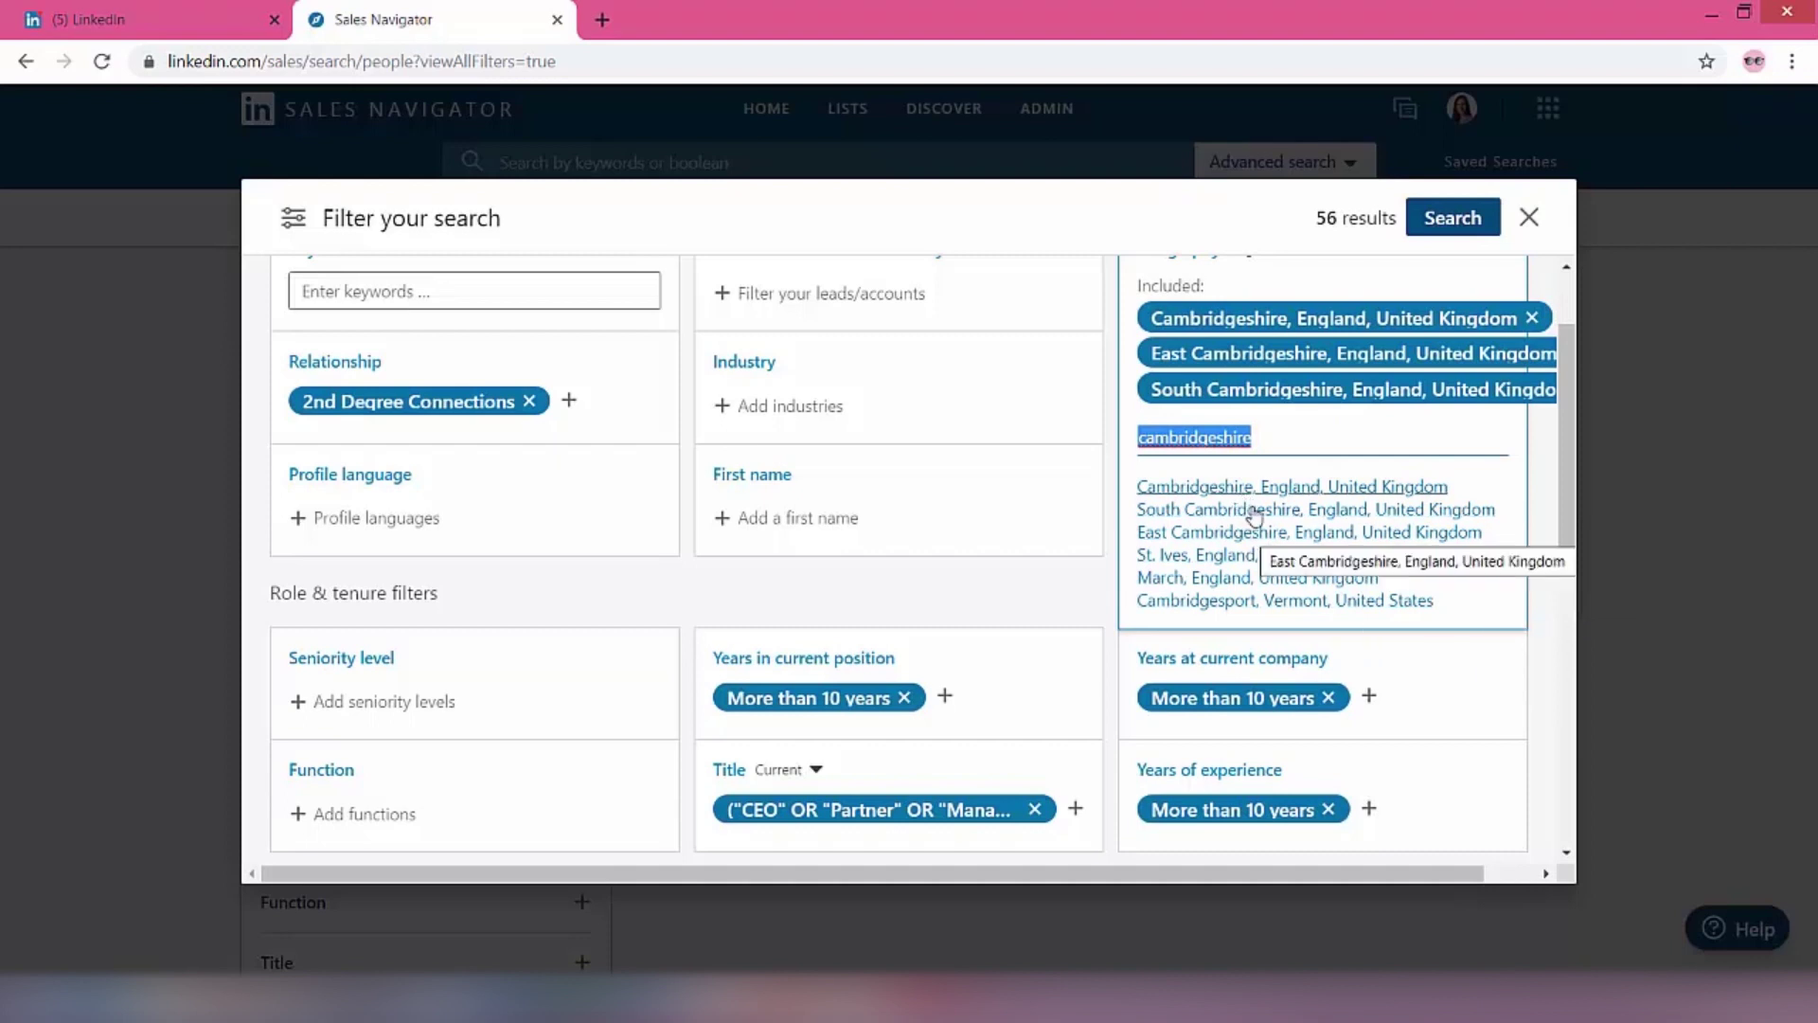
click(1339, 422)
drag(1331, 426, 1130, 441)
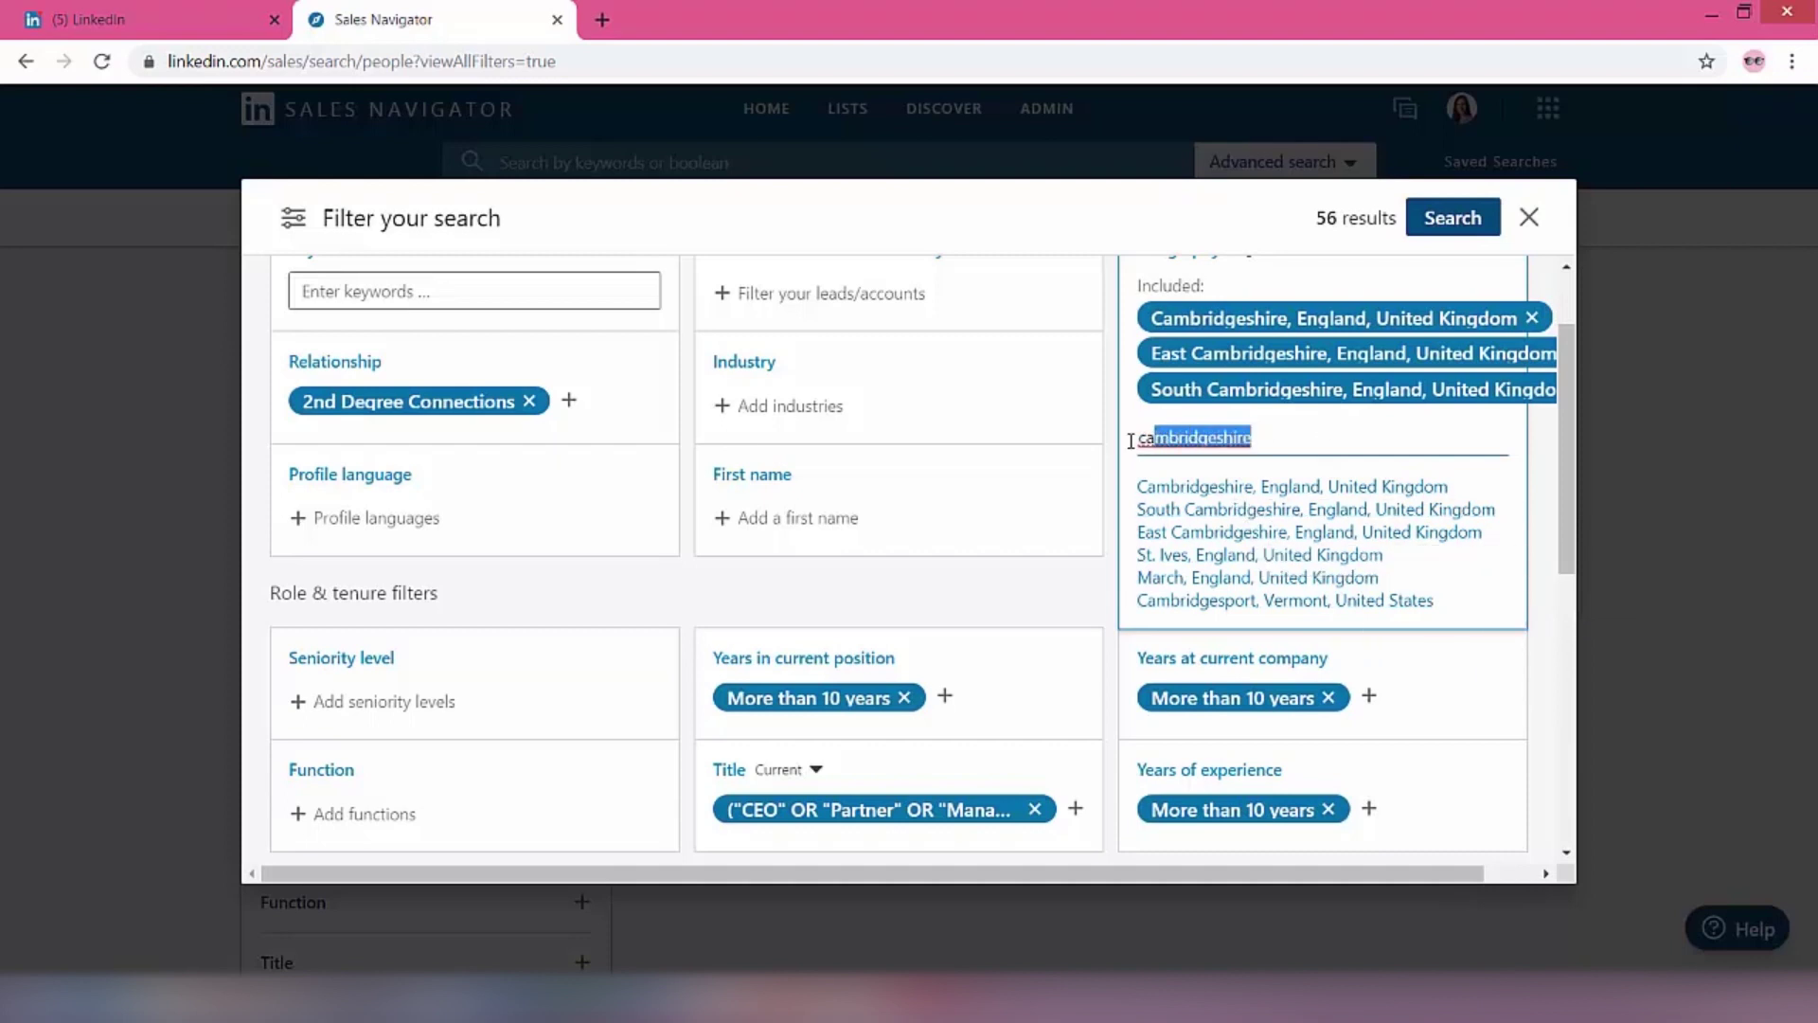
key(BackSpace)
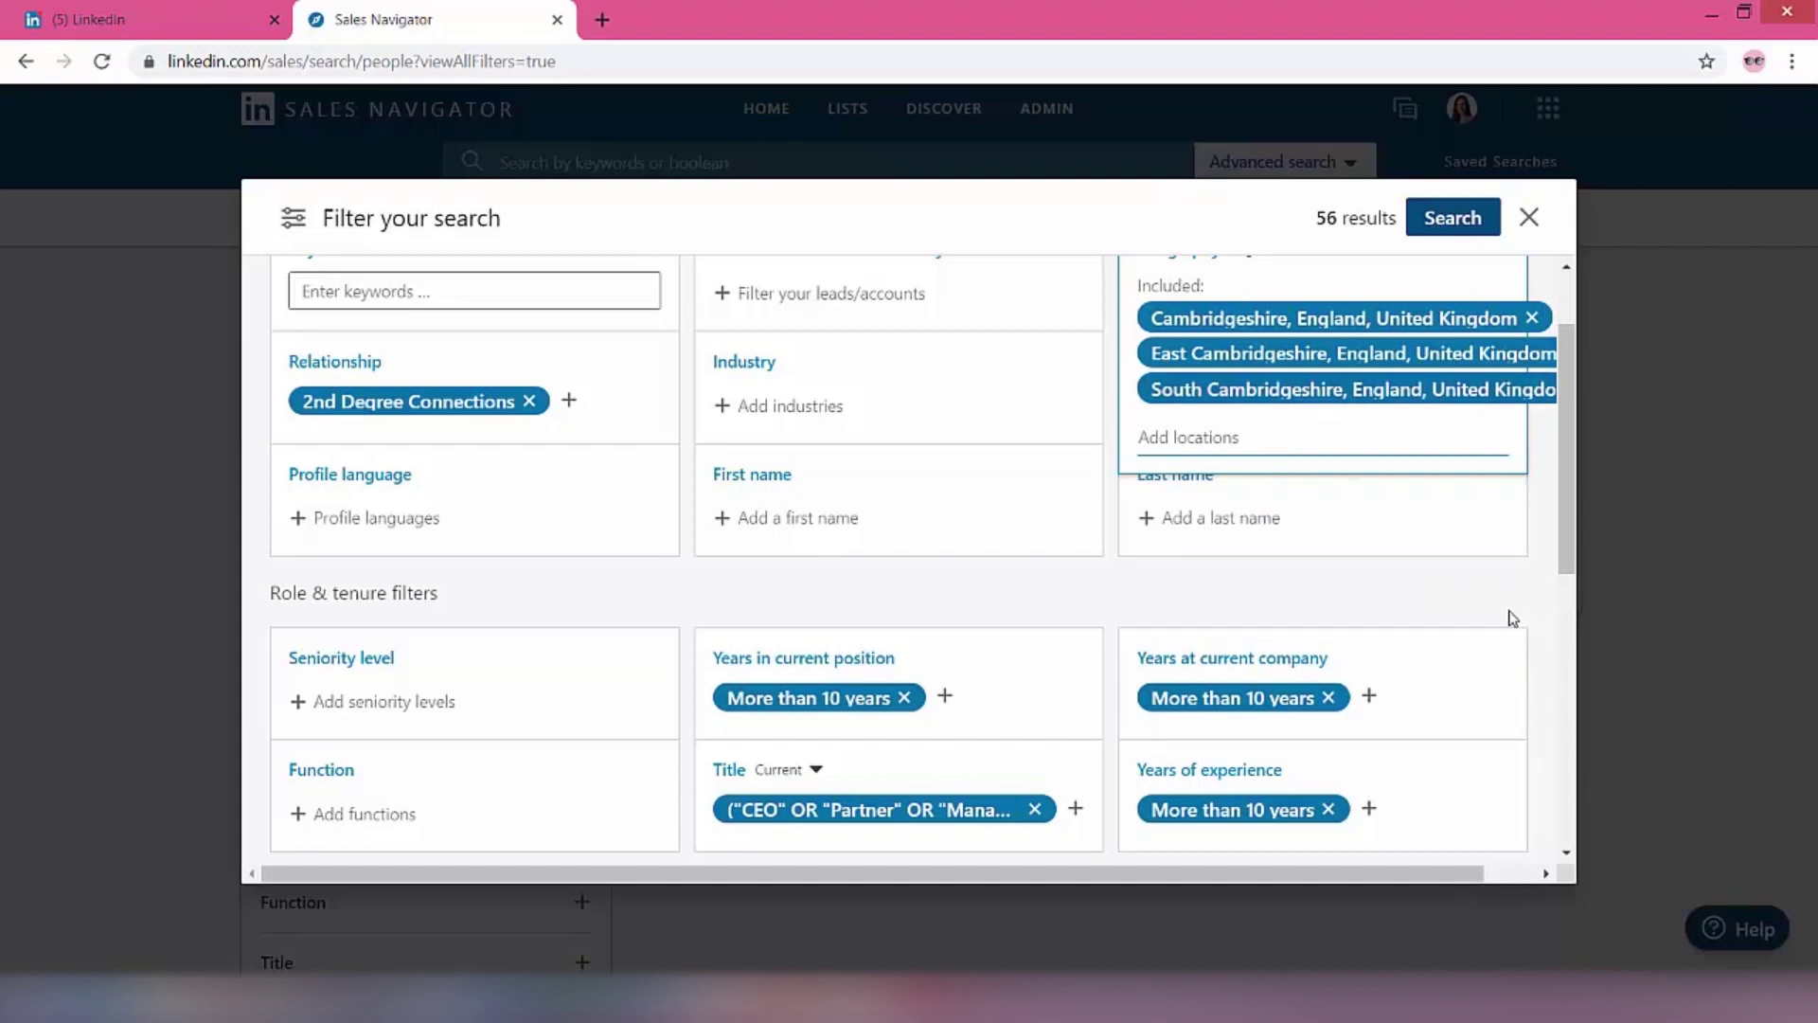
- Remove the Cambridgeshire, South Cambridgeshire and East Cambridgeshire location chips
scroll(1512, 617, up, 2)
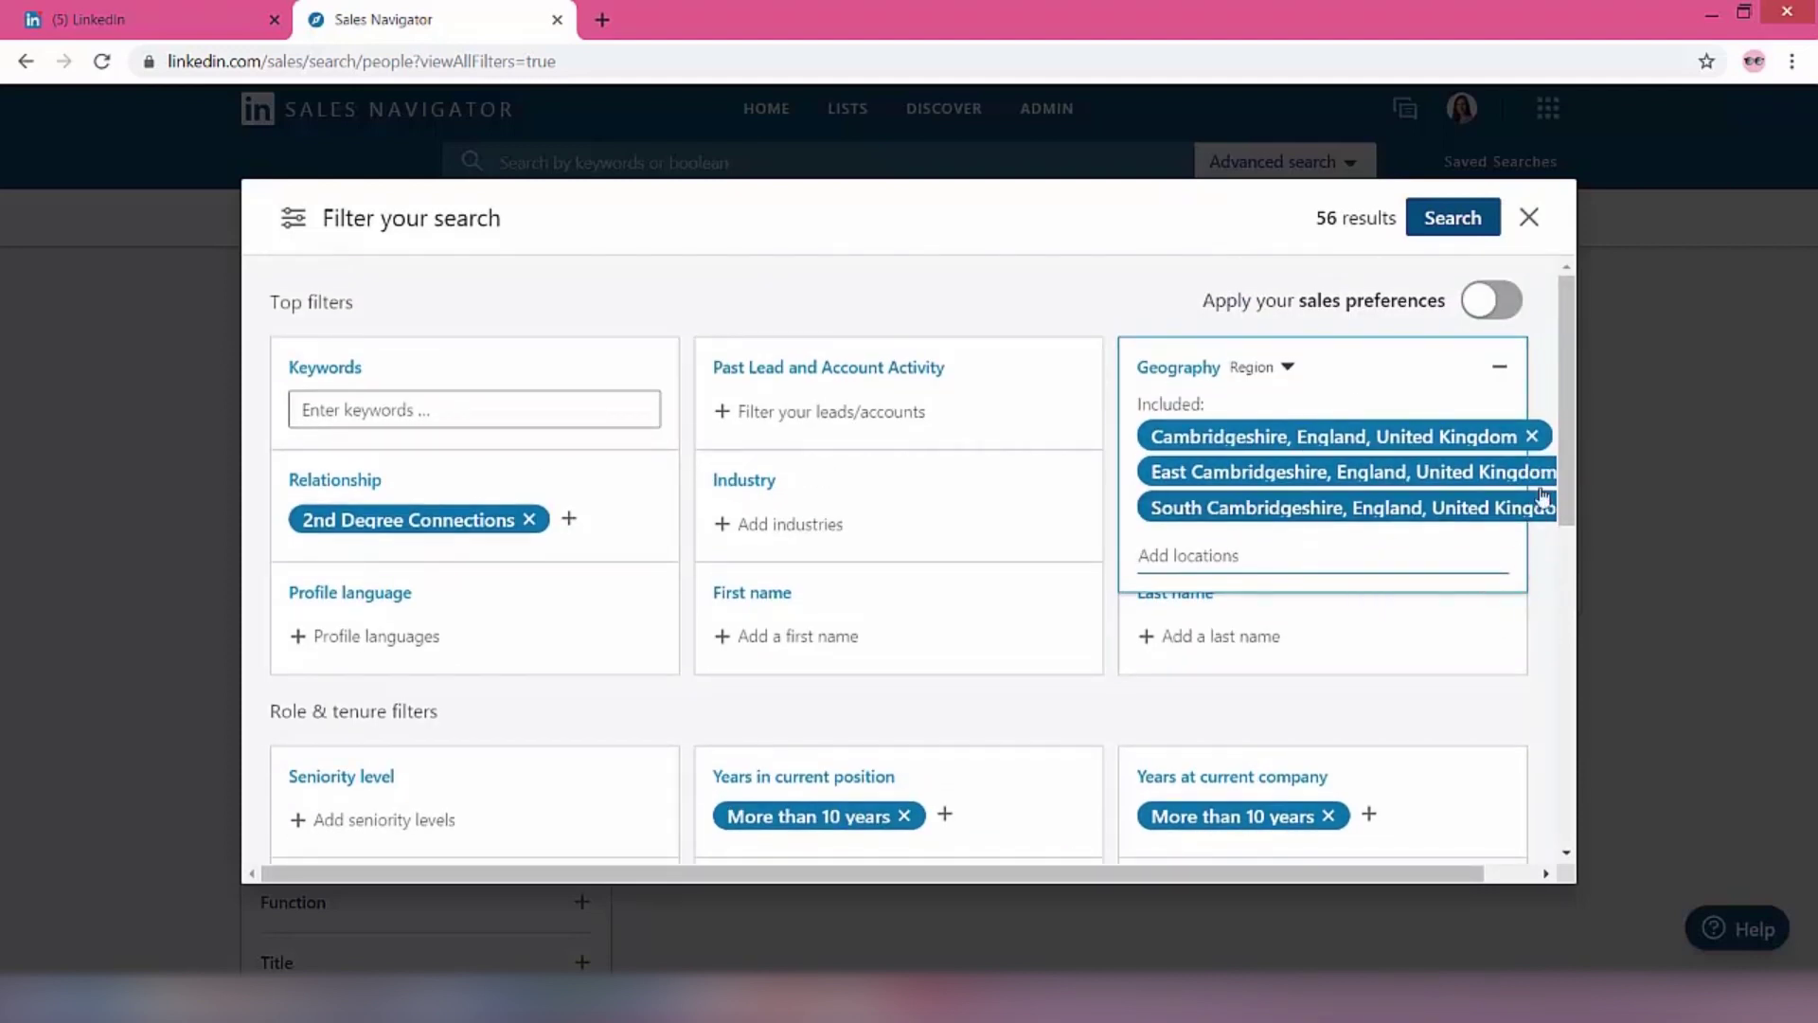
click(1533, 435)
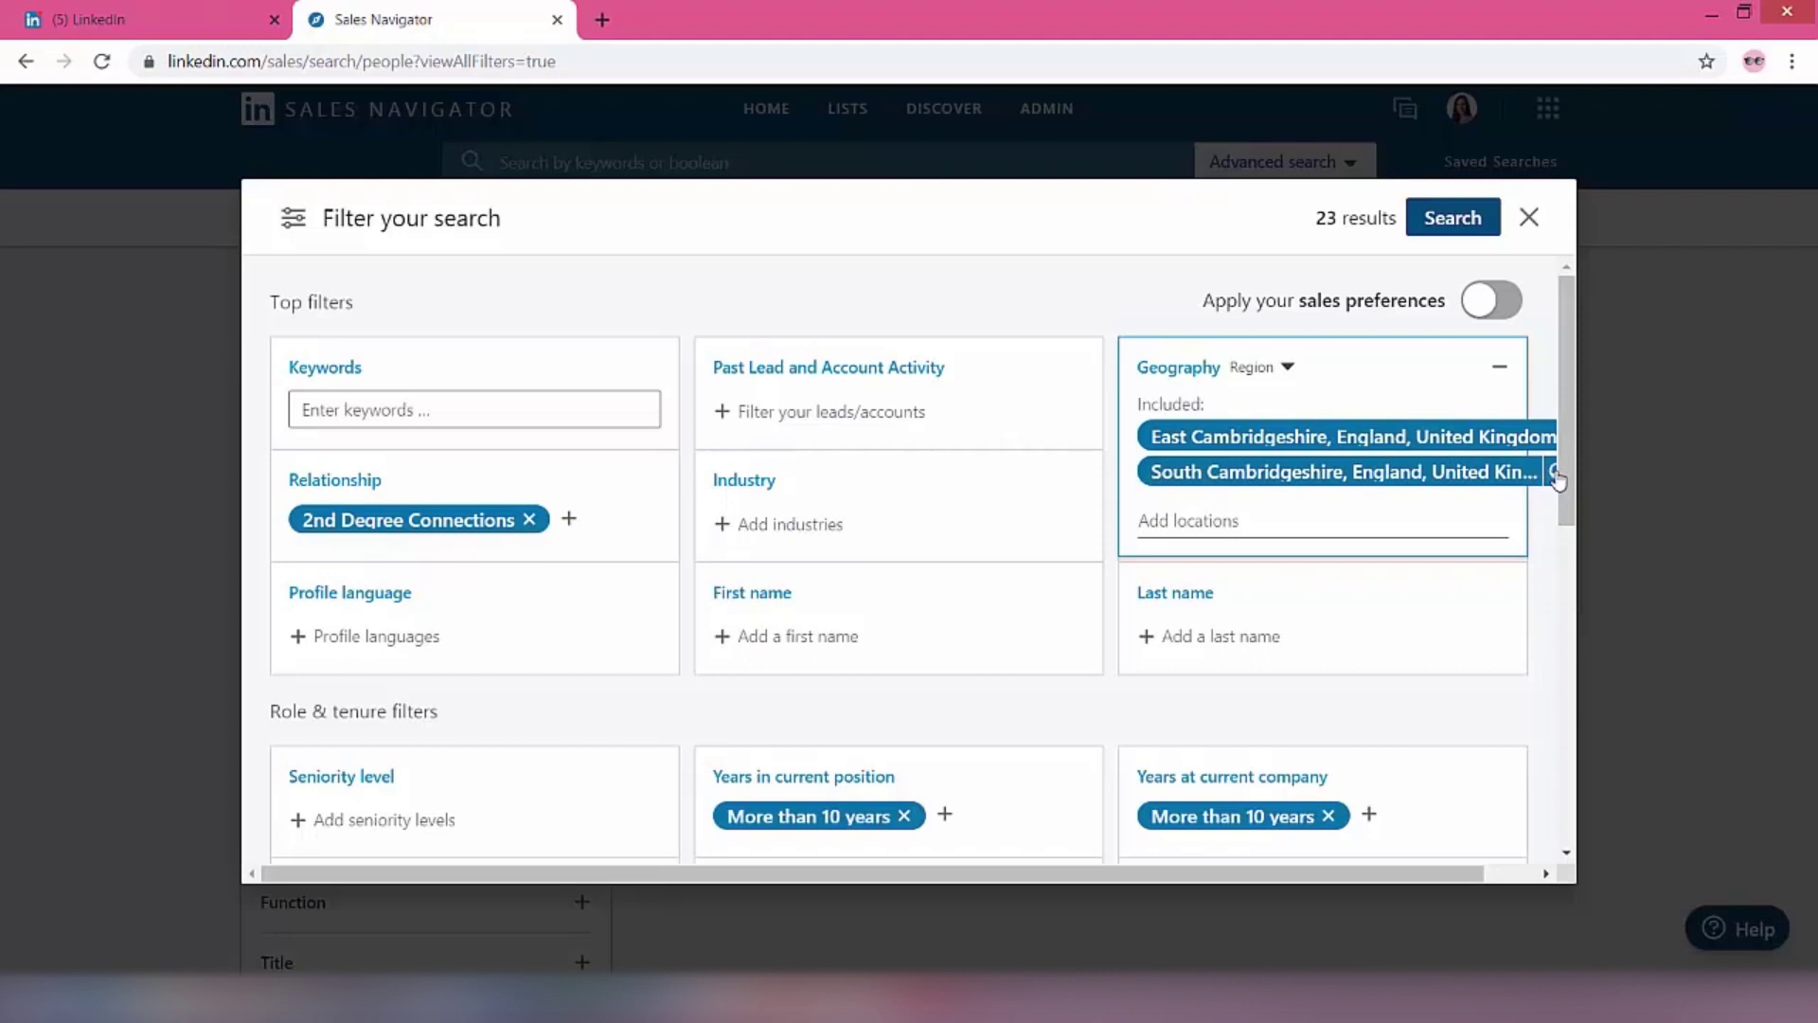
click(1554, 477)
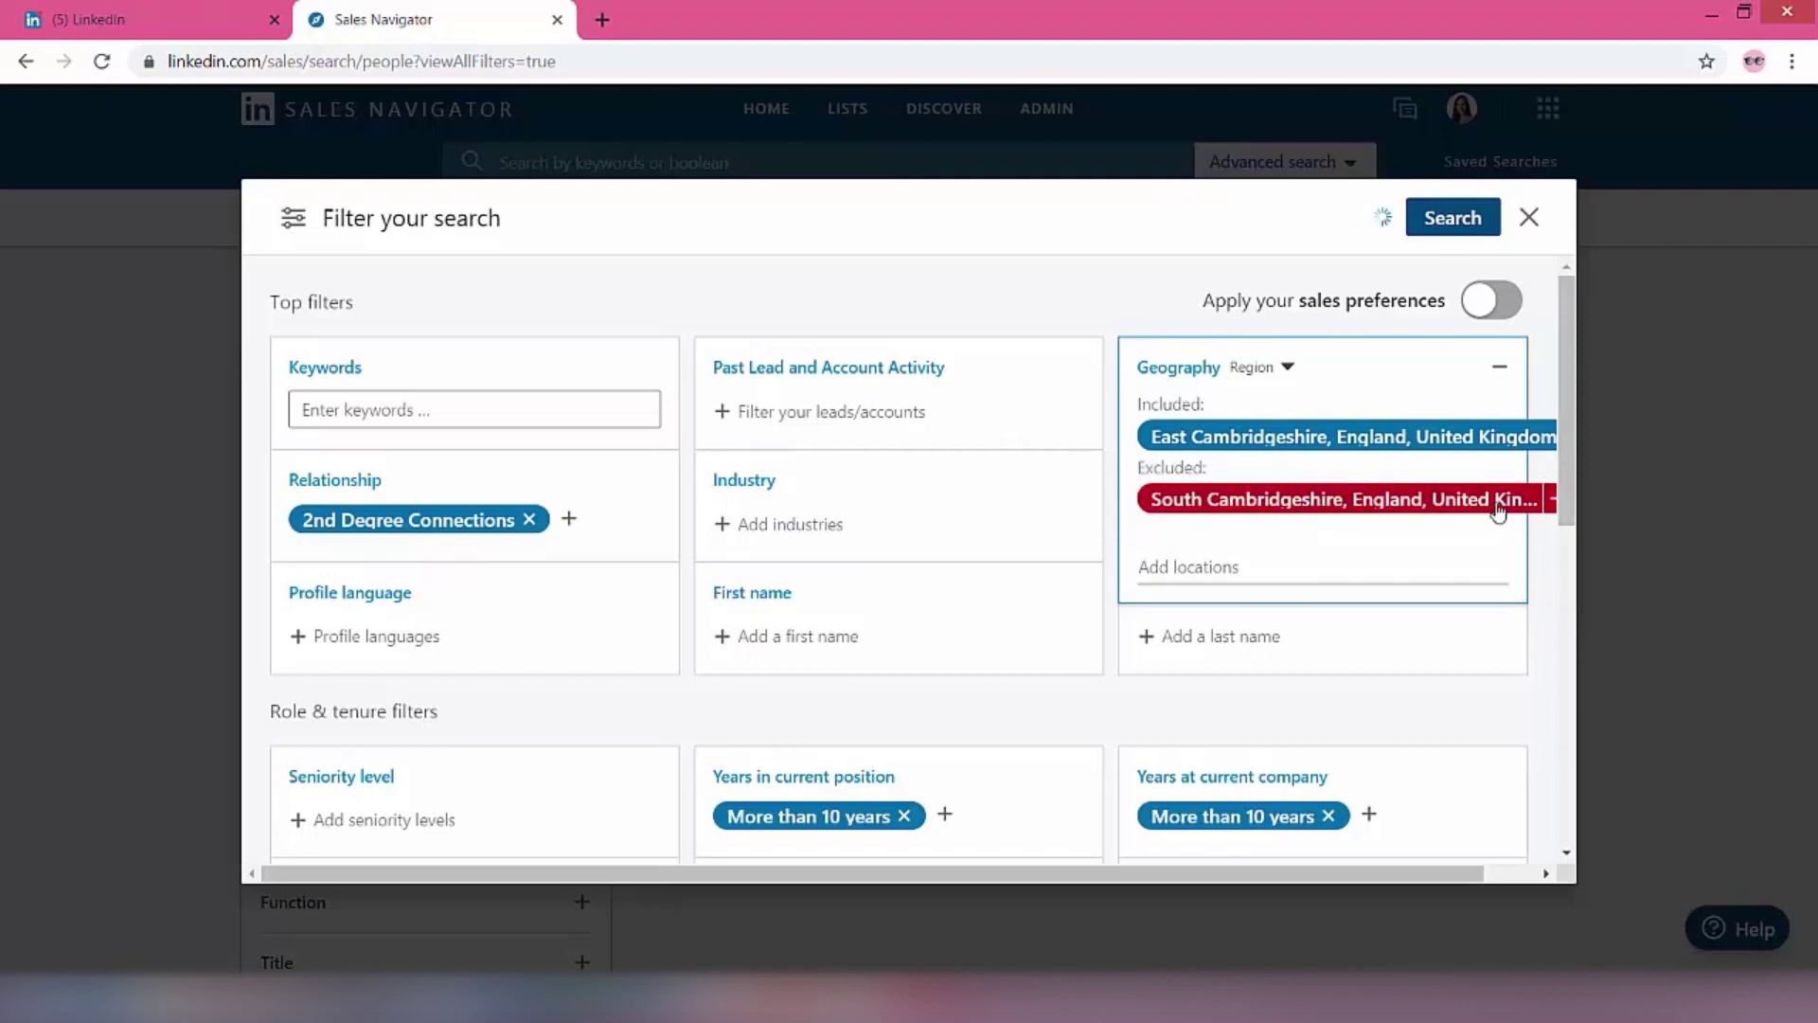
click(1552, 499)
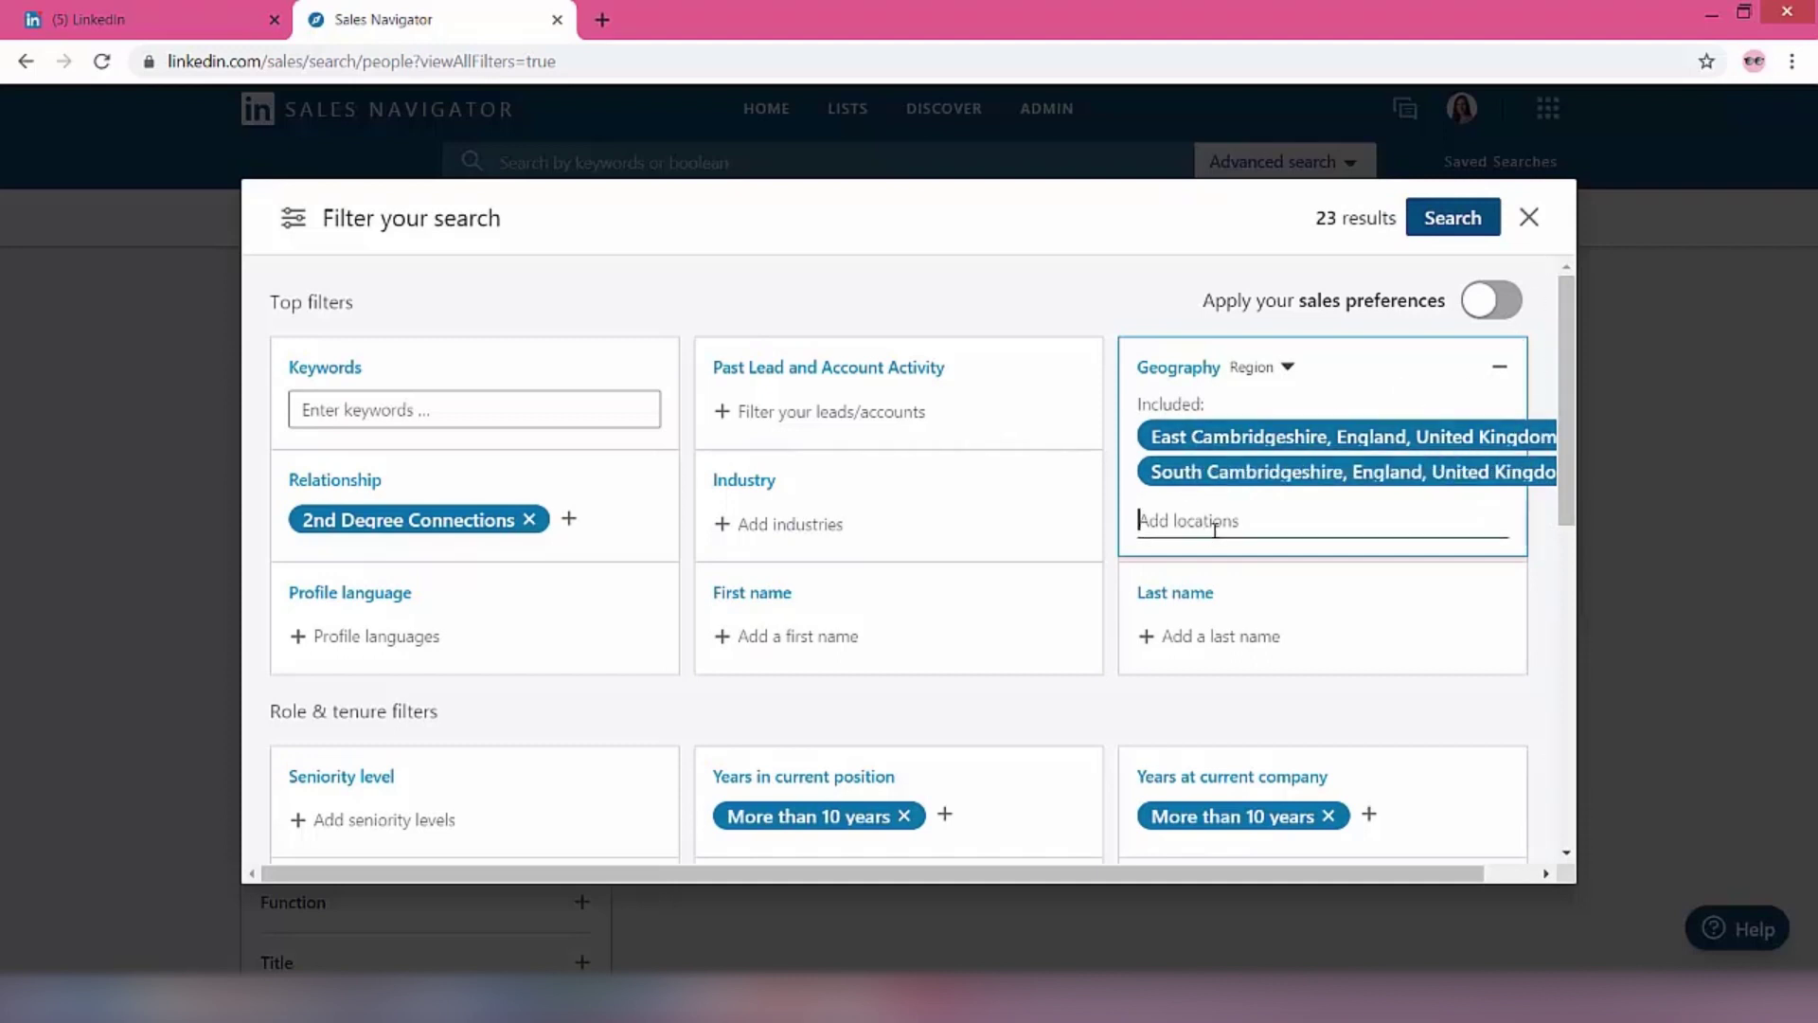
click(1502, 373)
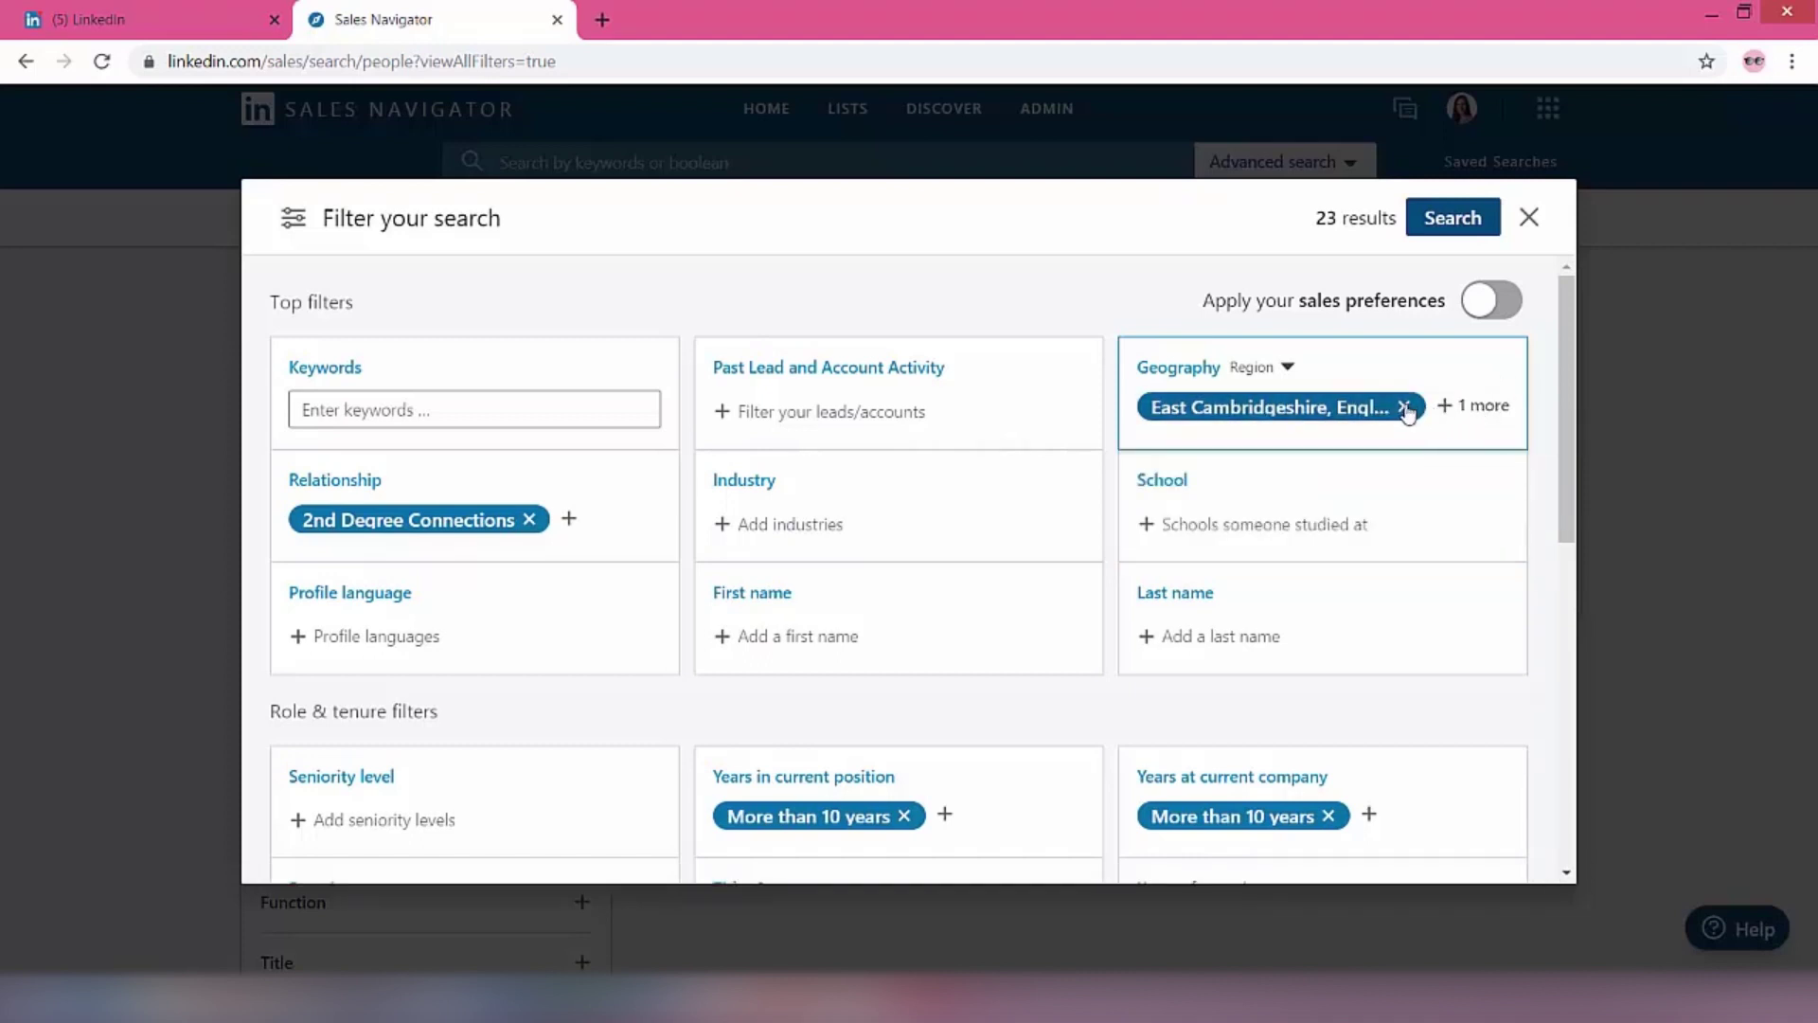
click(1405, 408)
click(1460, 408)
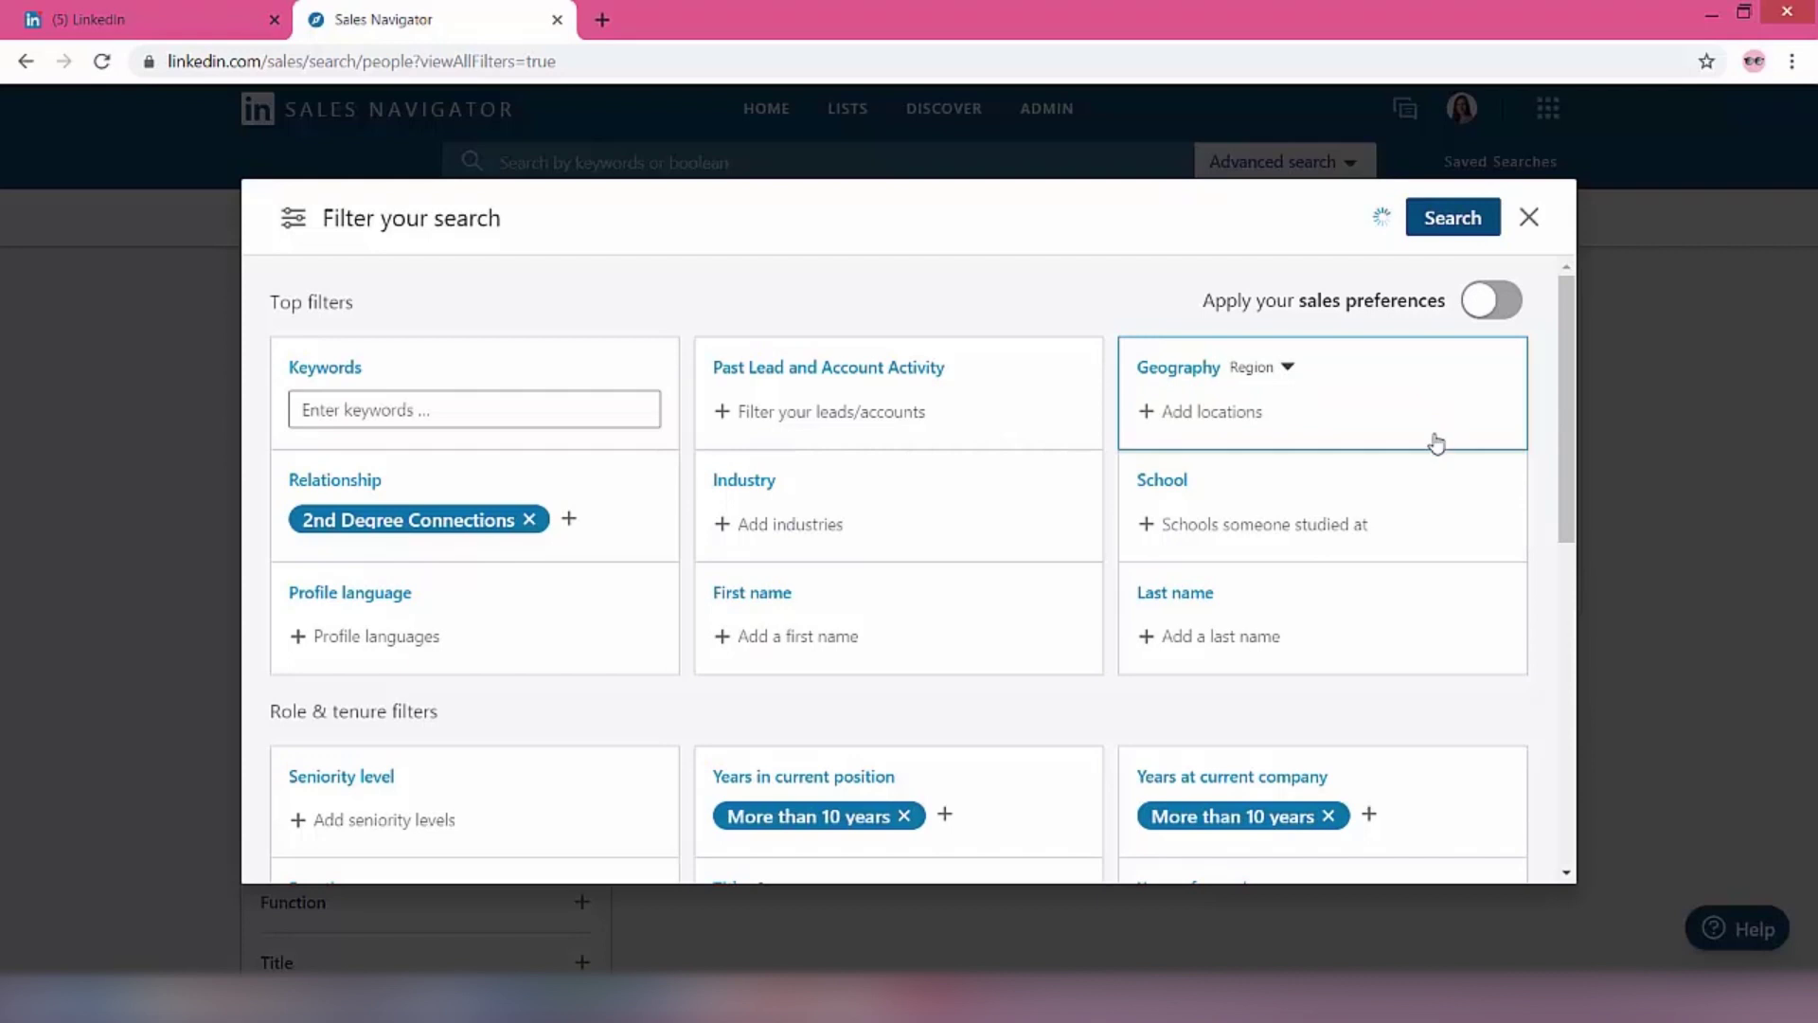
- Add Dublin, Ireland as the location via 'du', giving 526 leads
click(1226, 413)
text(dublin)
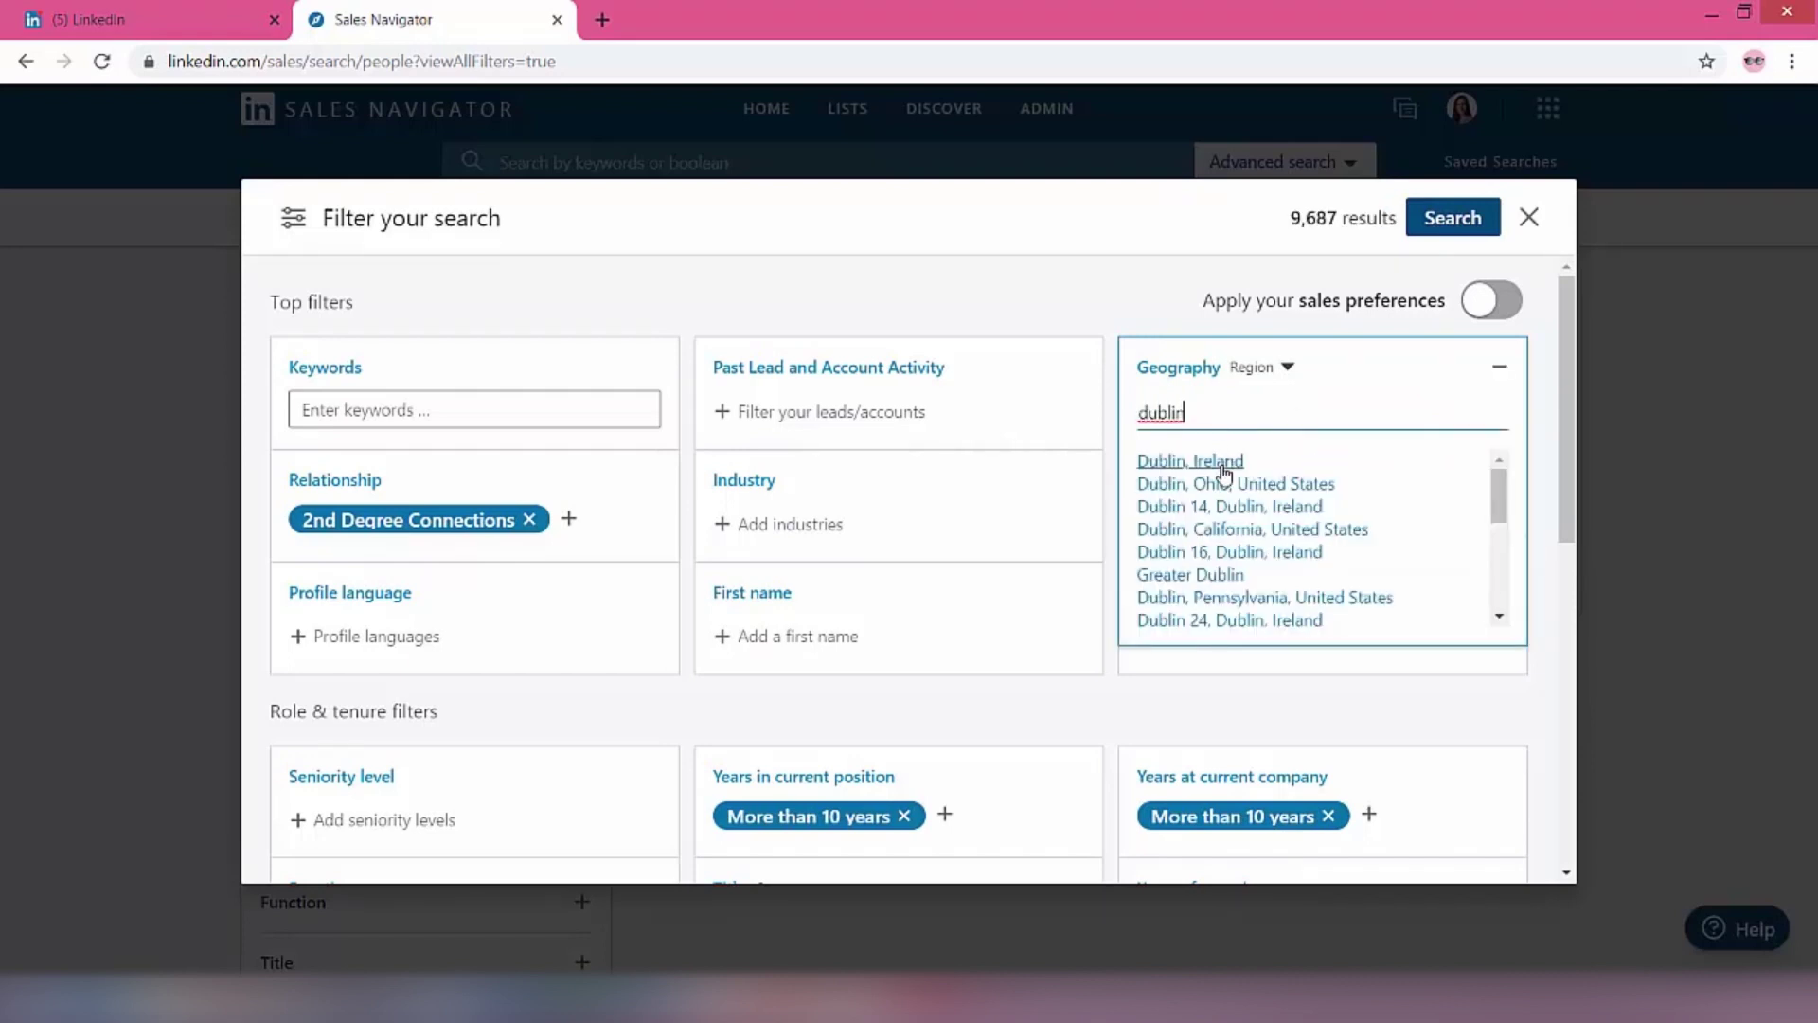
click(1226, 474)
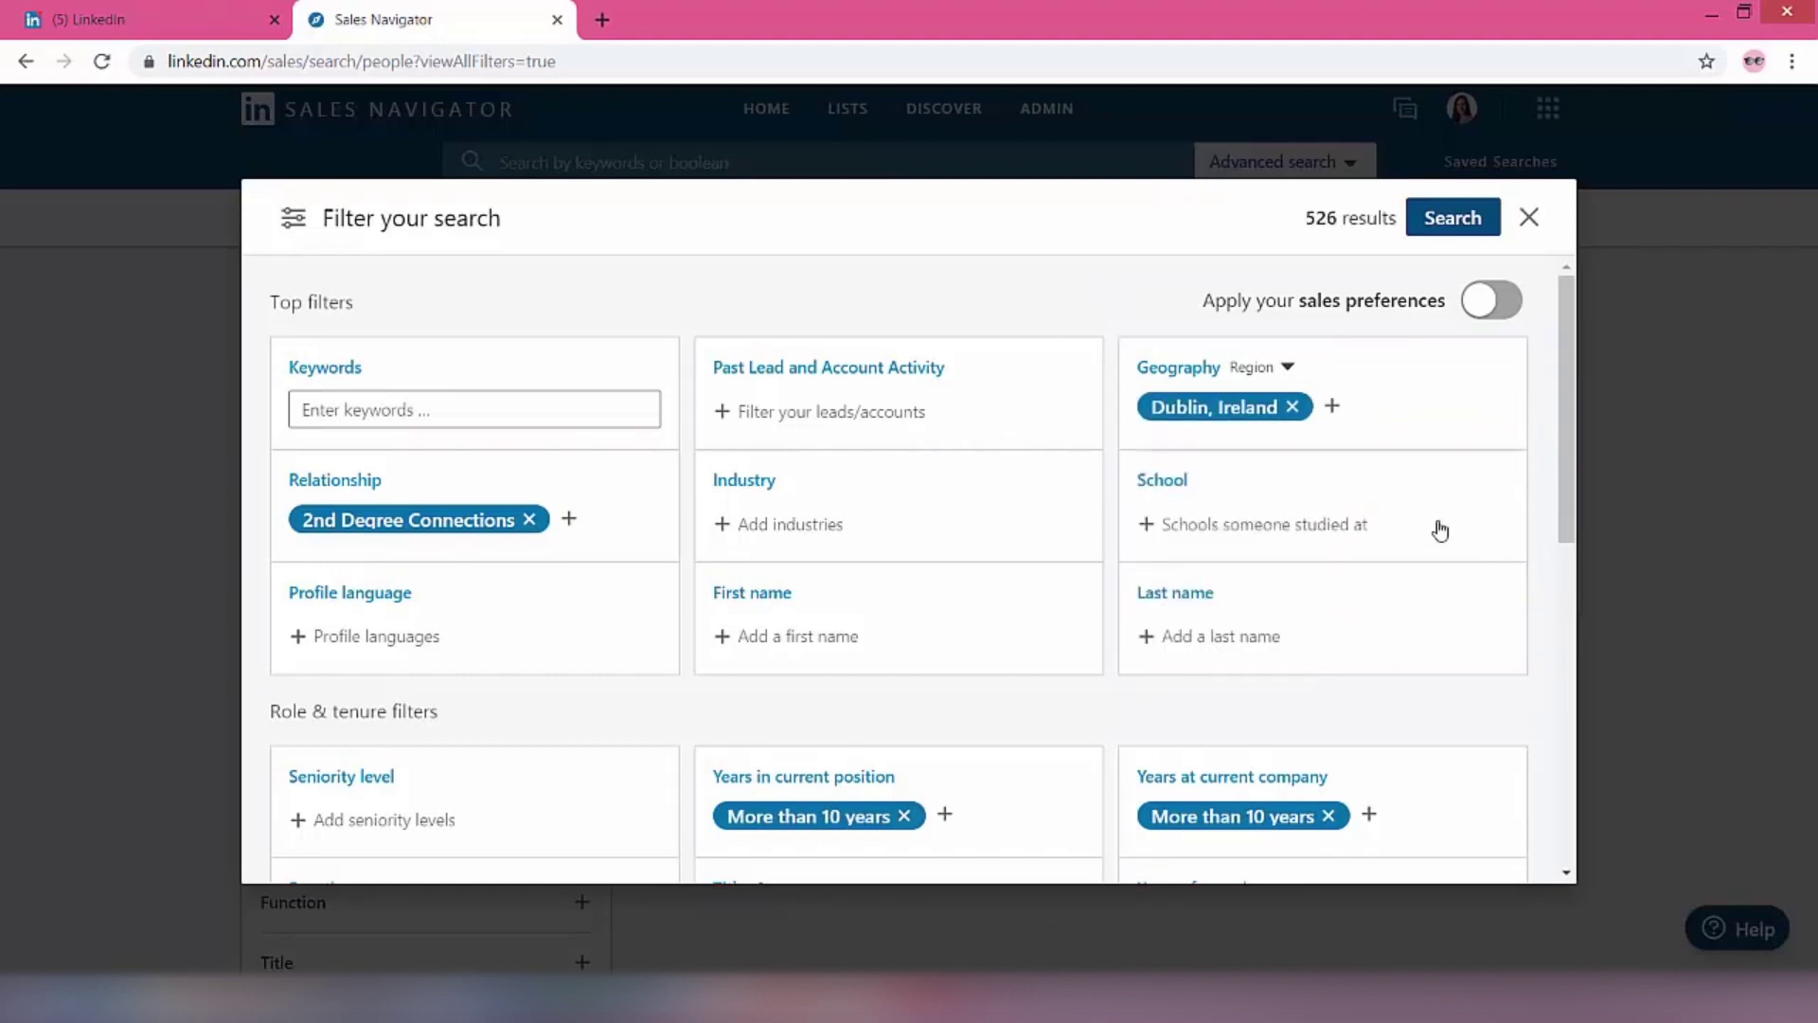
- Add the 11-50 range to Company headcount alongside 1-10, yielding 1,116 results
scroll(1120, 755, down, 3)
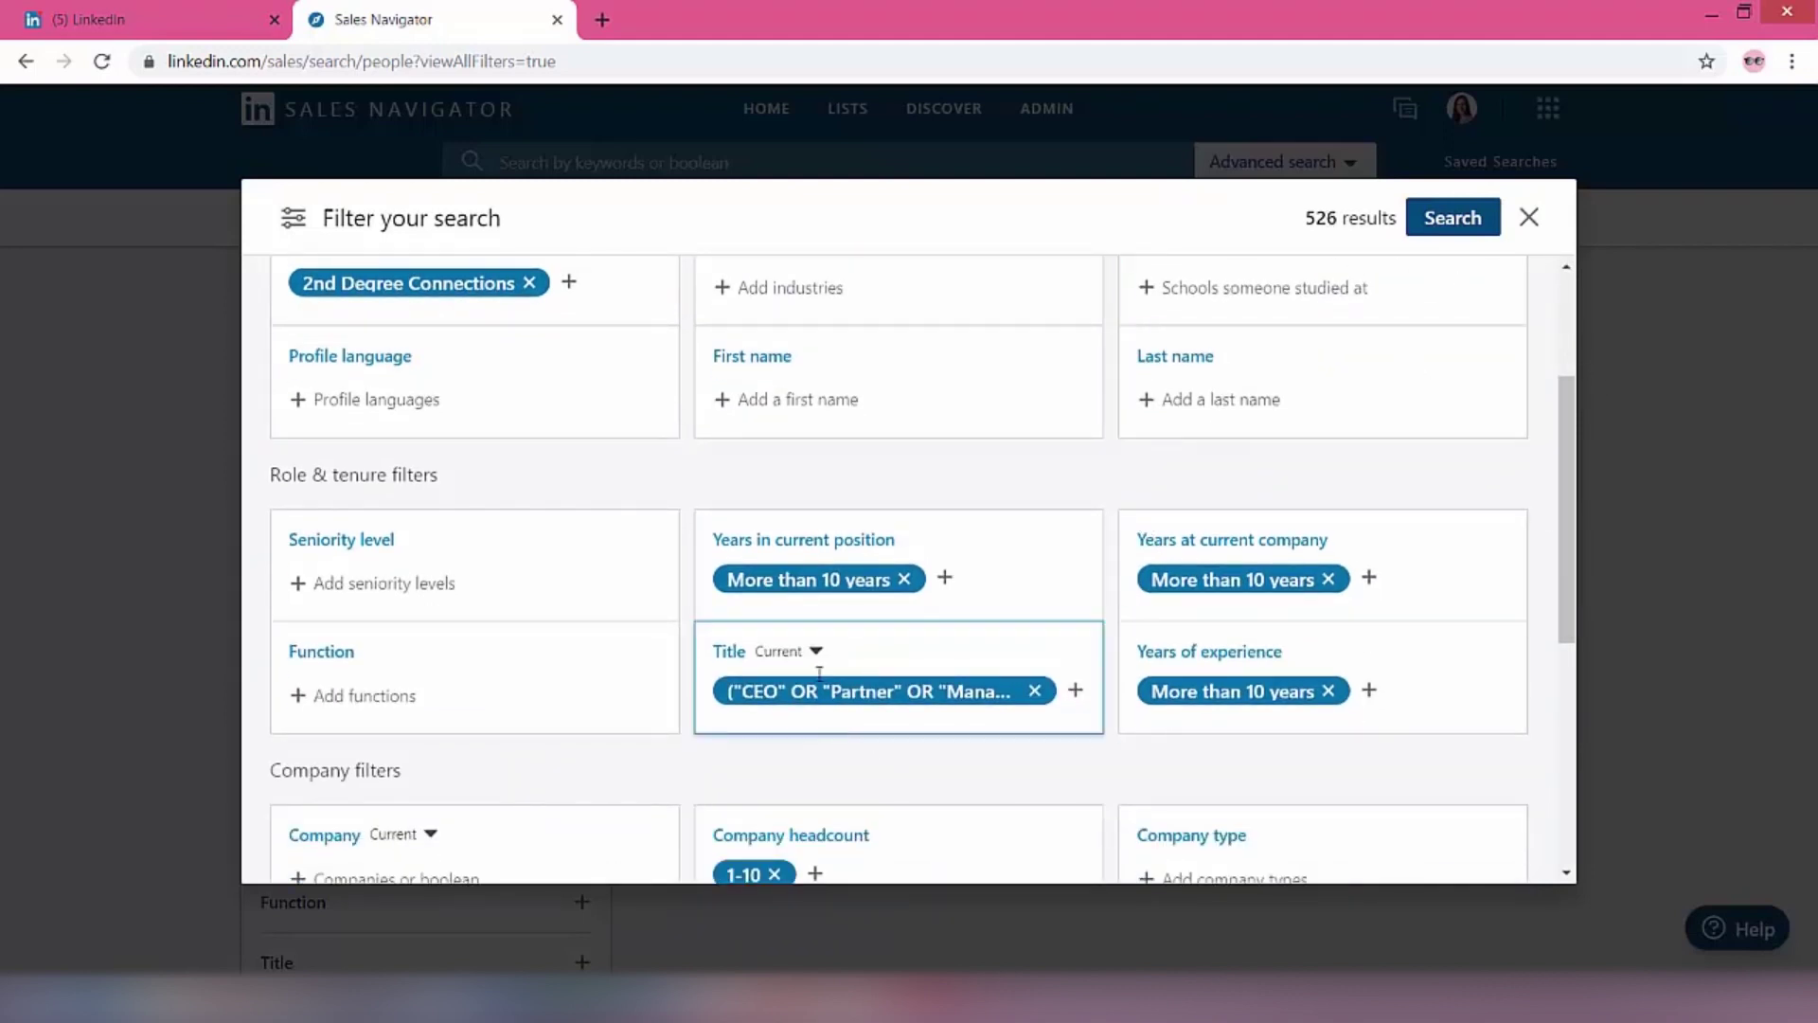
scroll(991, 815, down, 1)
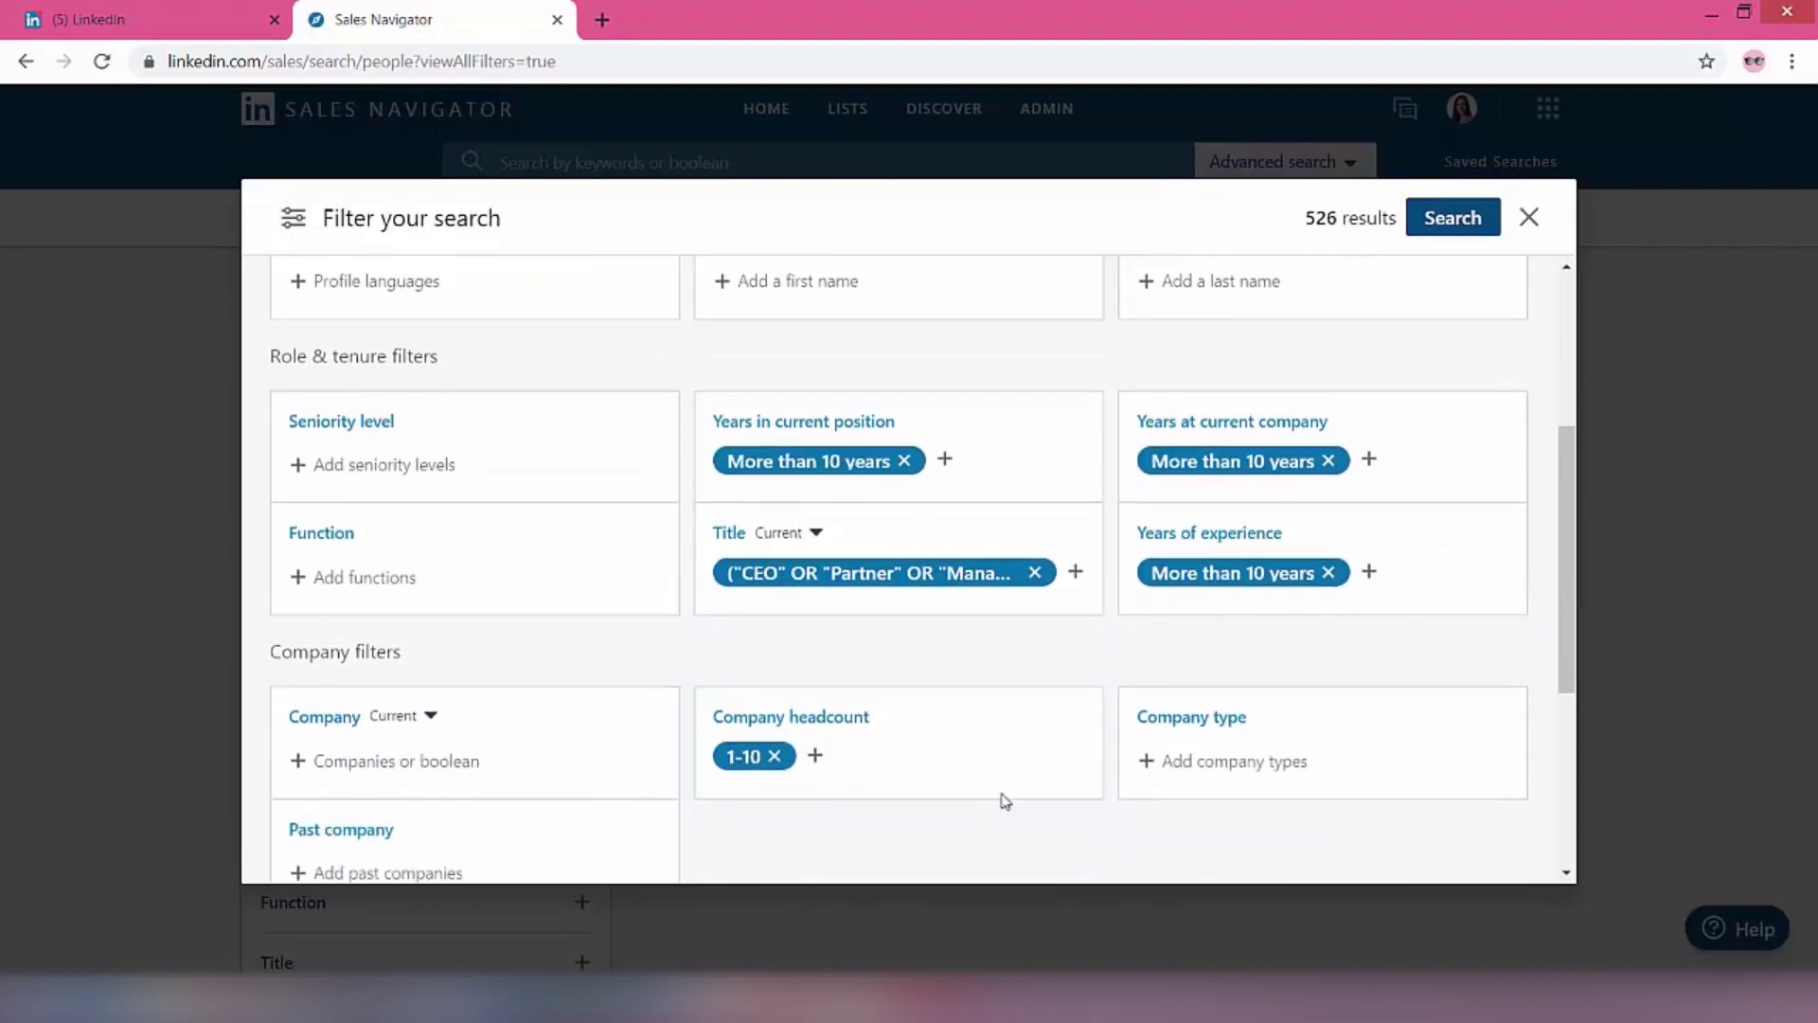
click(815, 757)
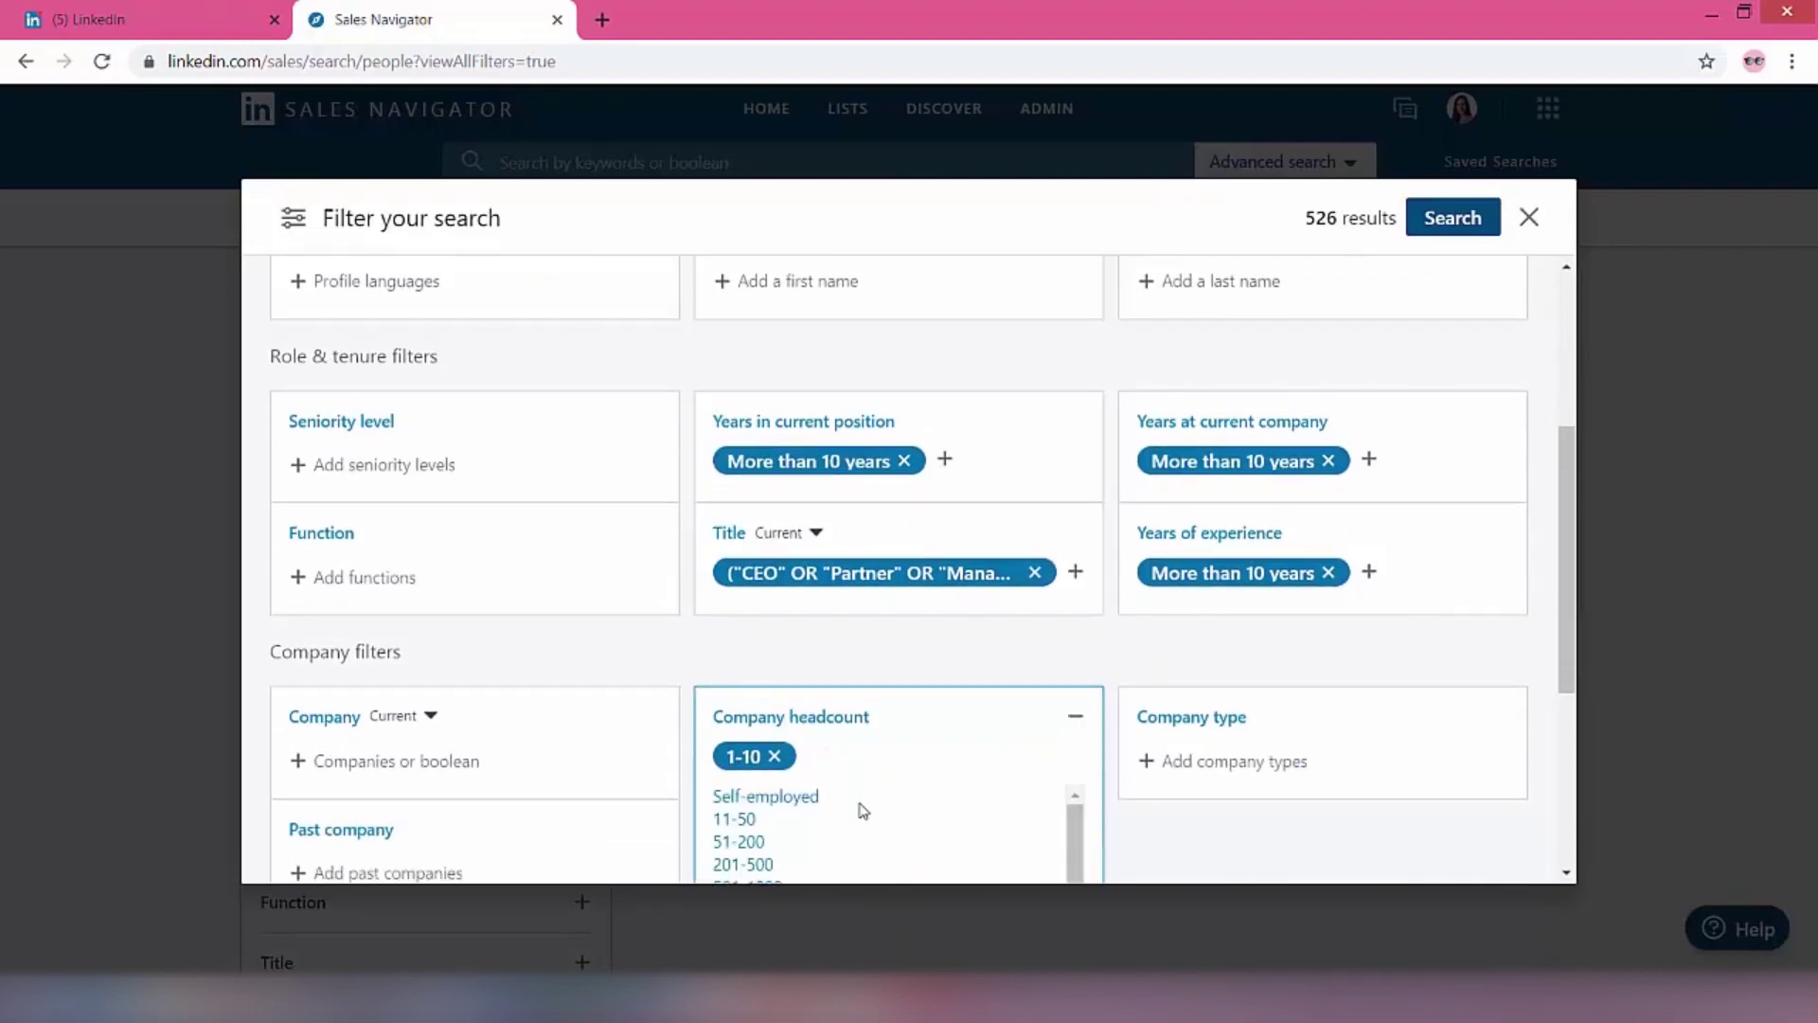
click(734, 820)
scroll(1237, 842, down, 1)
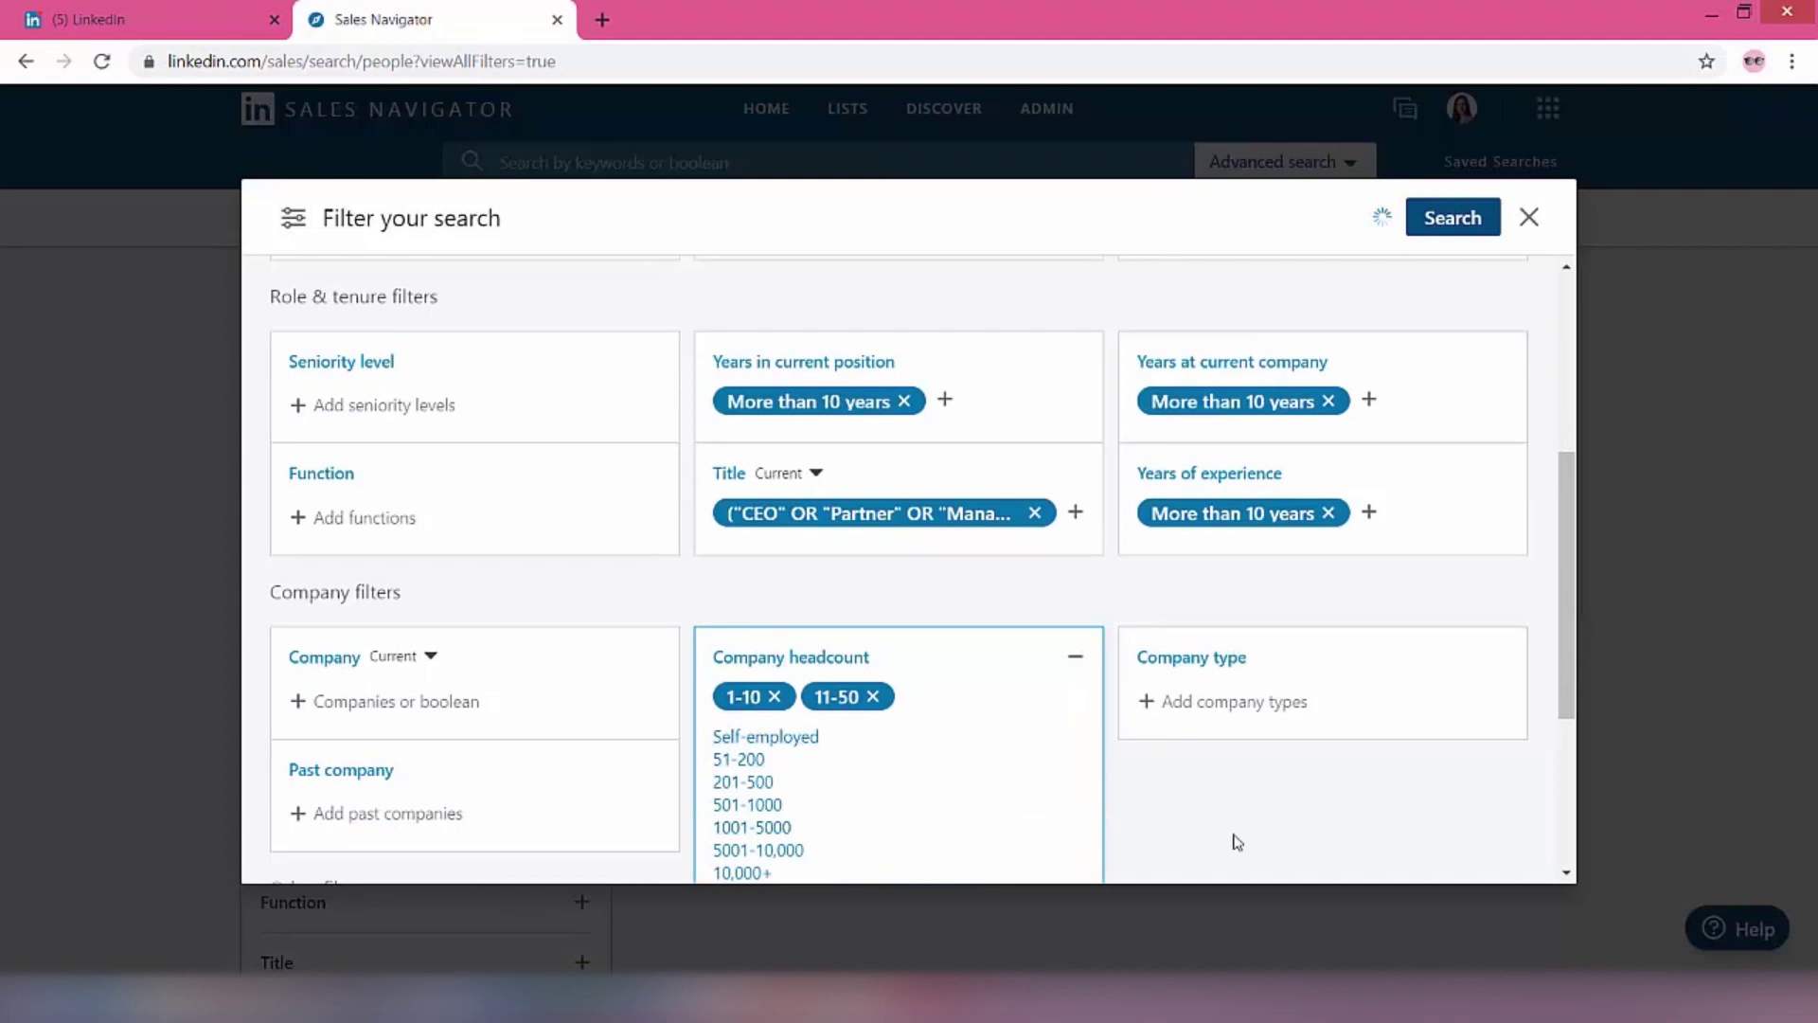
click(1167, 830)
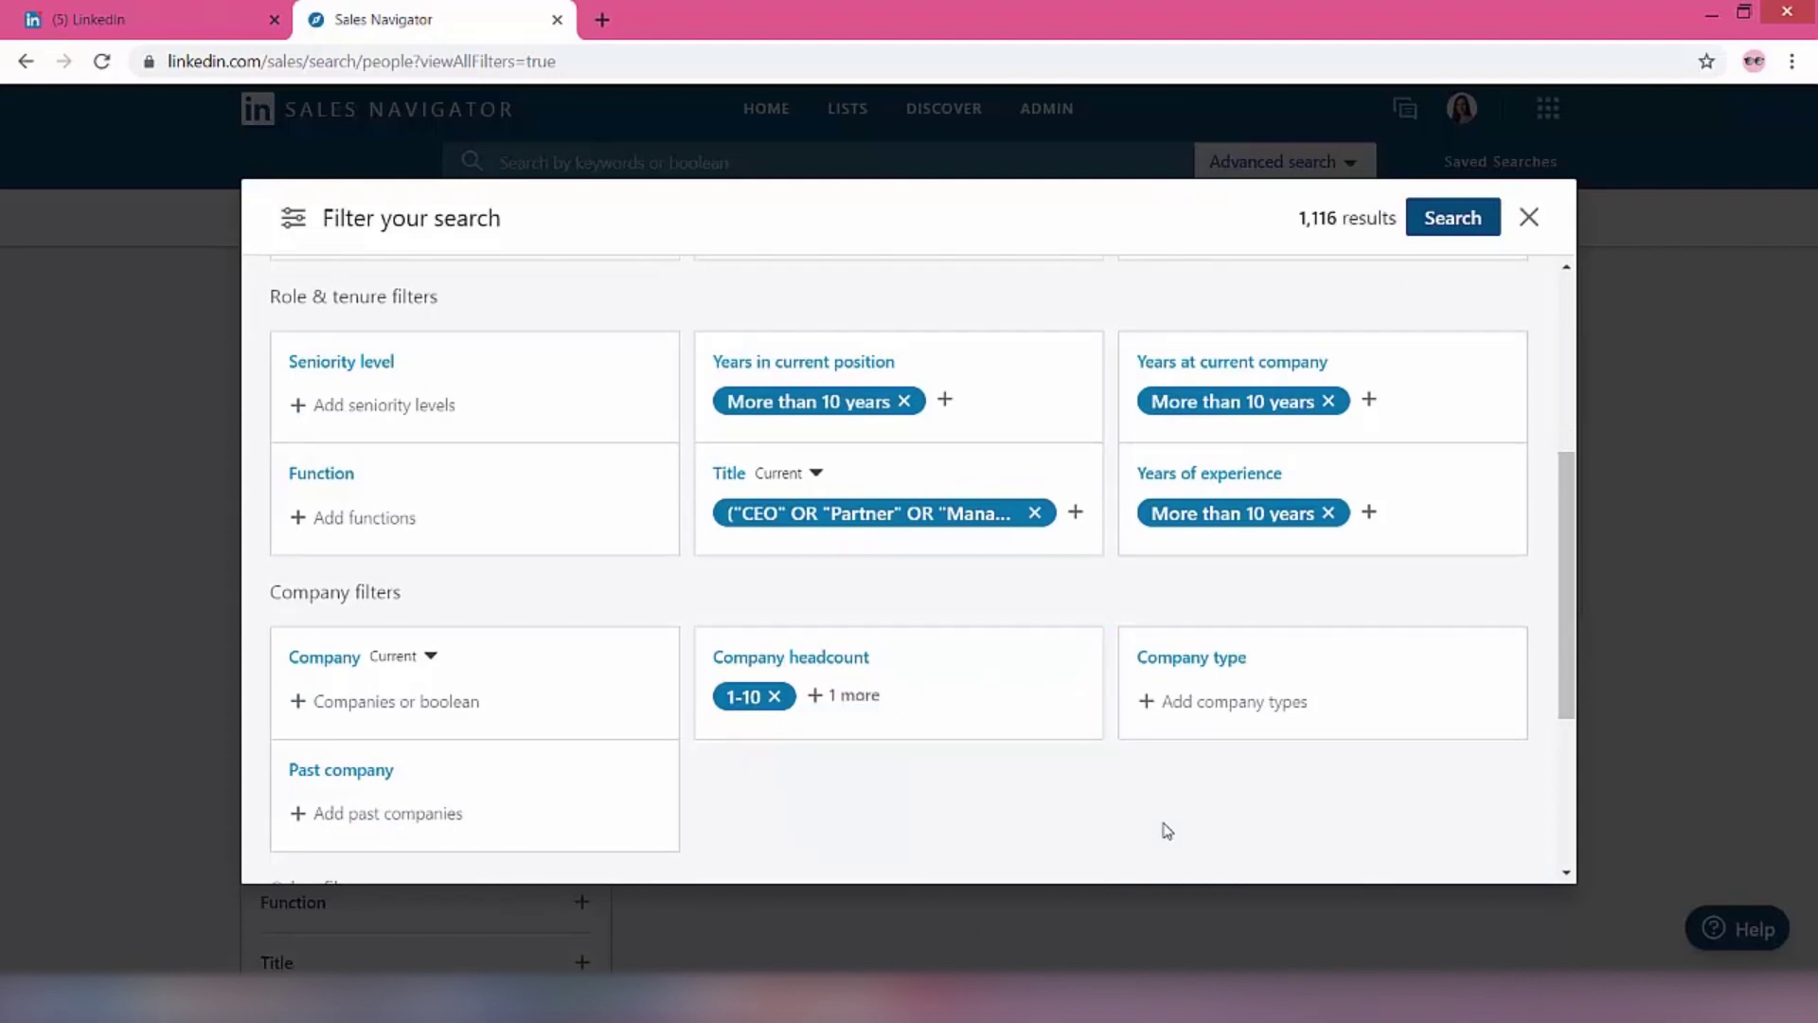
double_click(1317, 218)
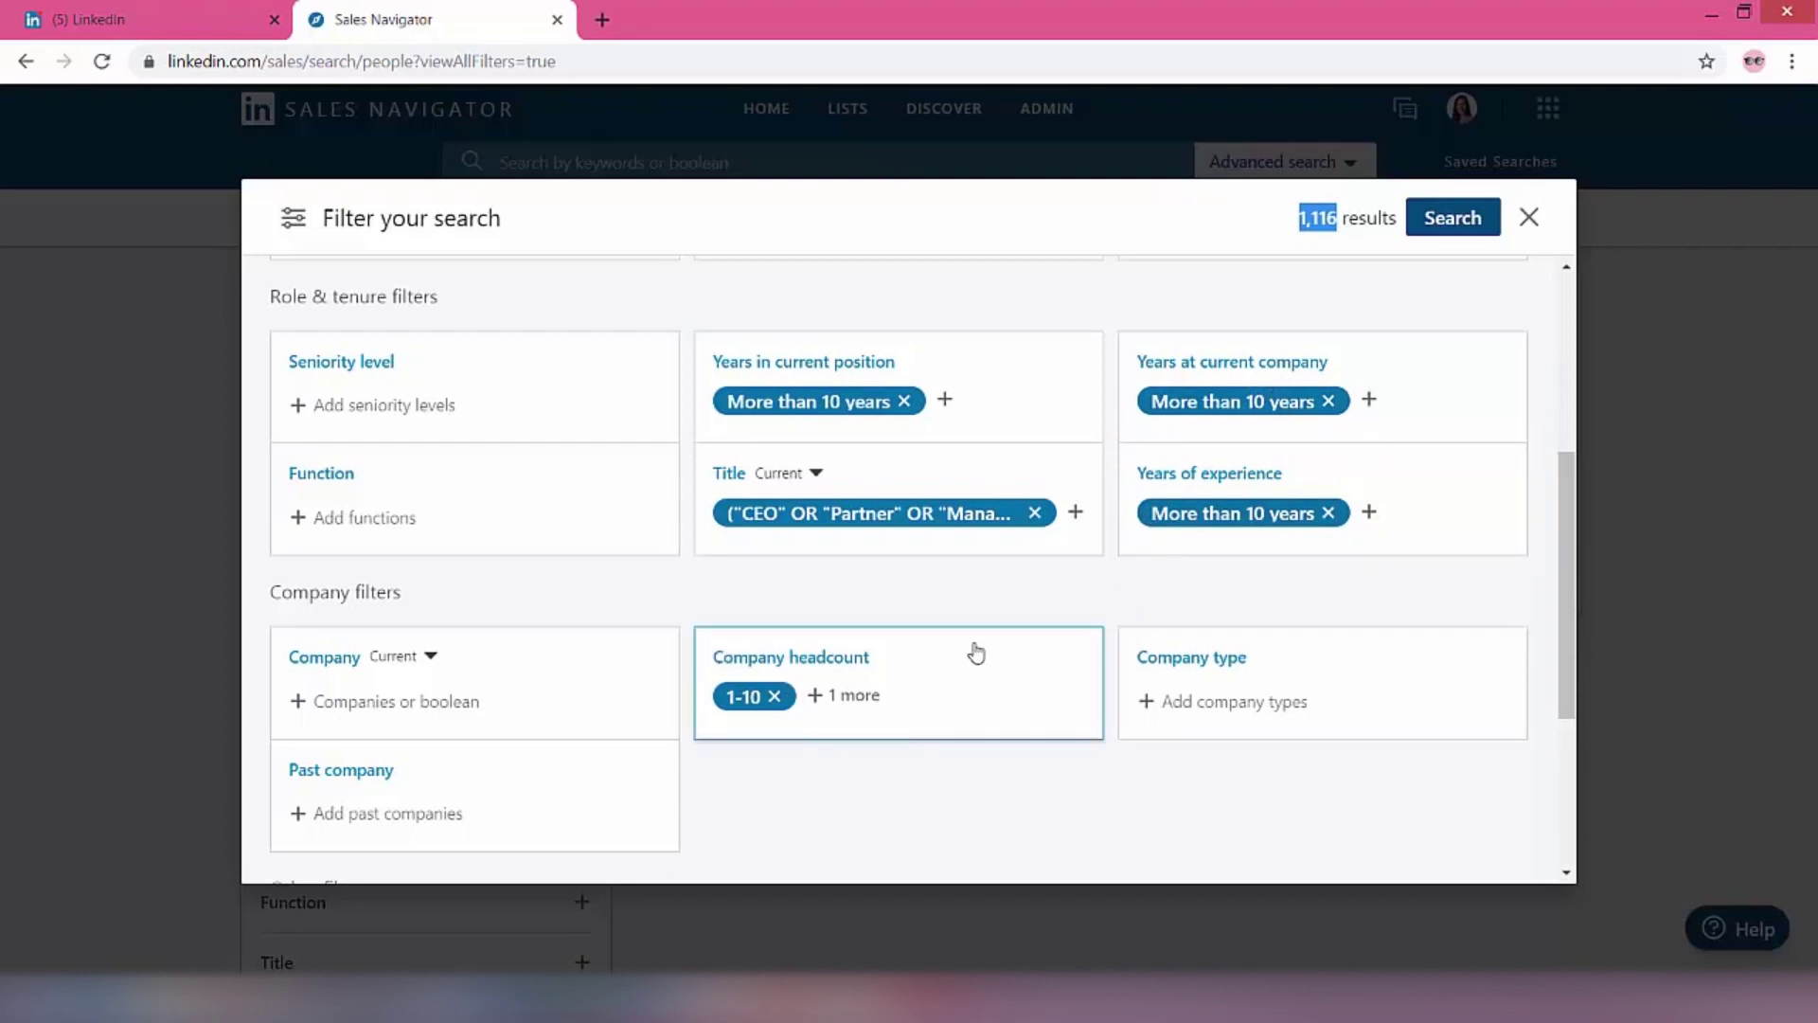
scroll(976, 653, up, 5)
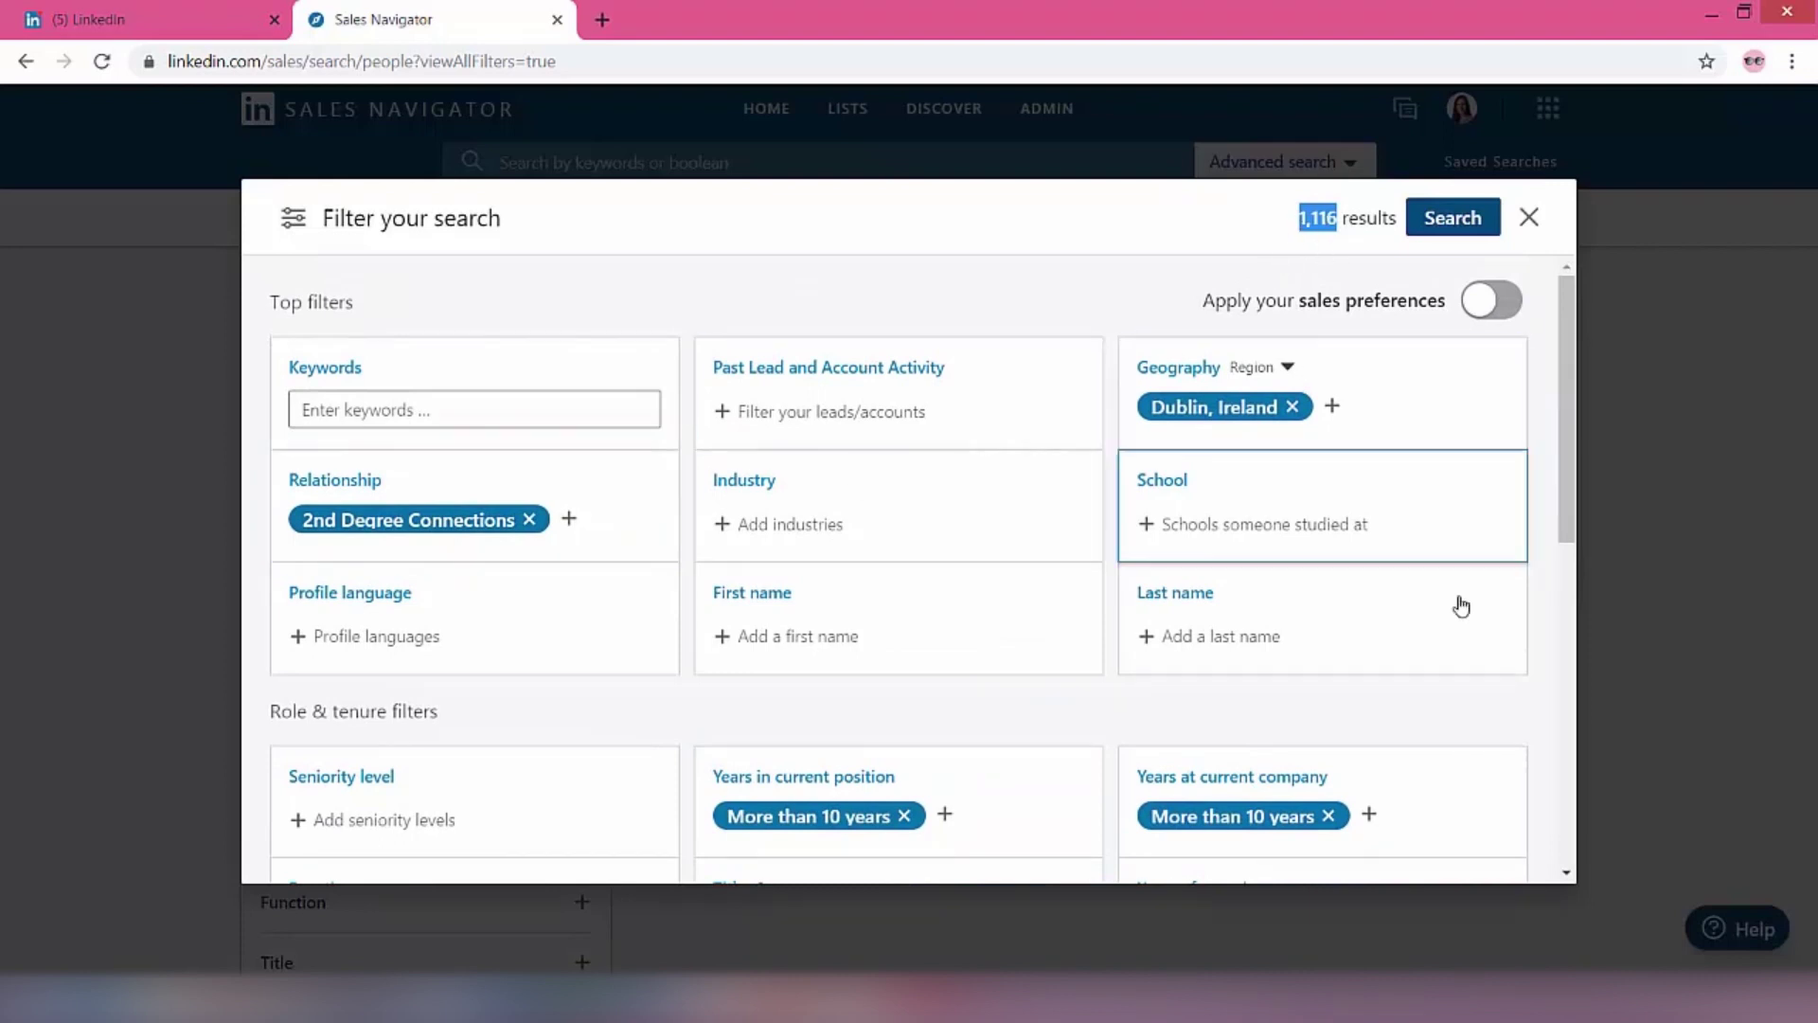
scroll(1542, 703, down, 1)
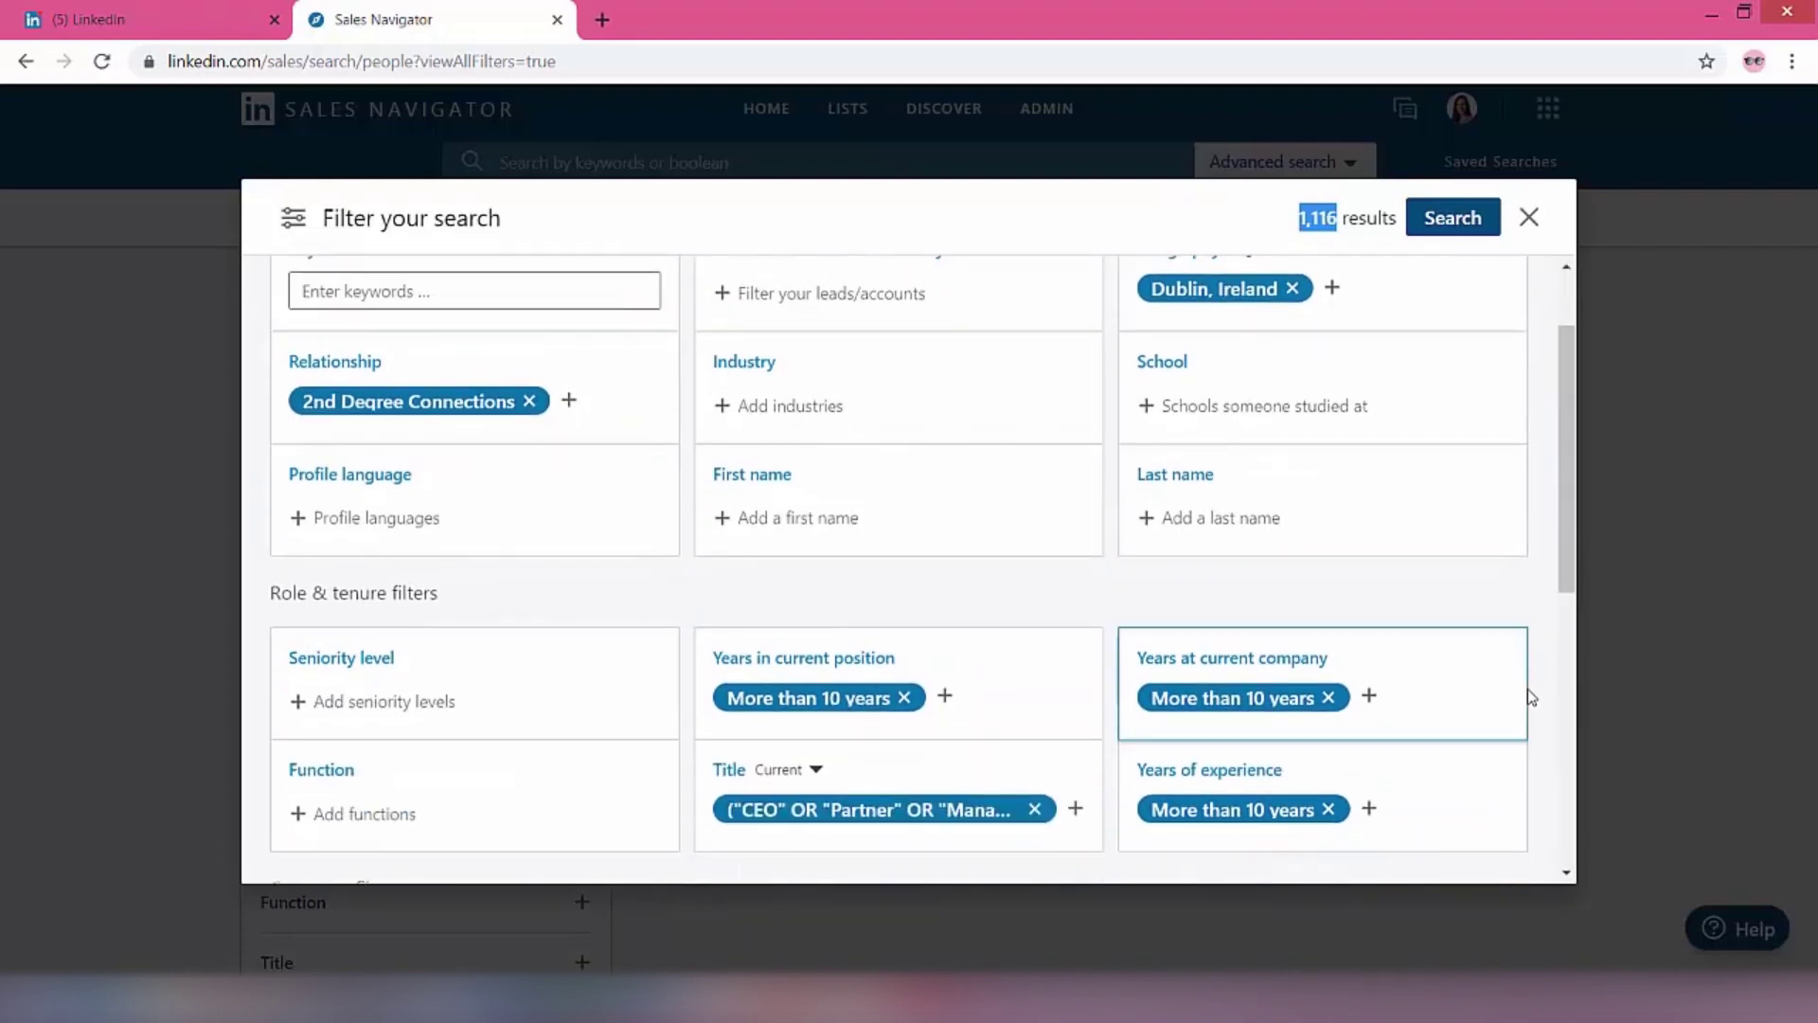
click(1330, 698)
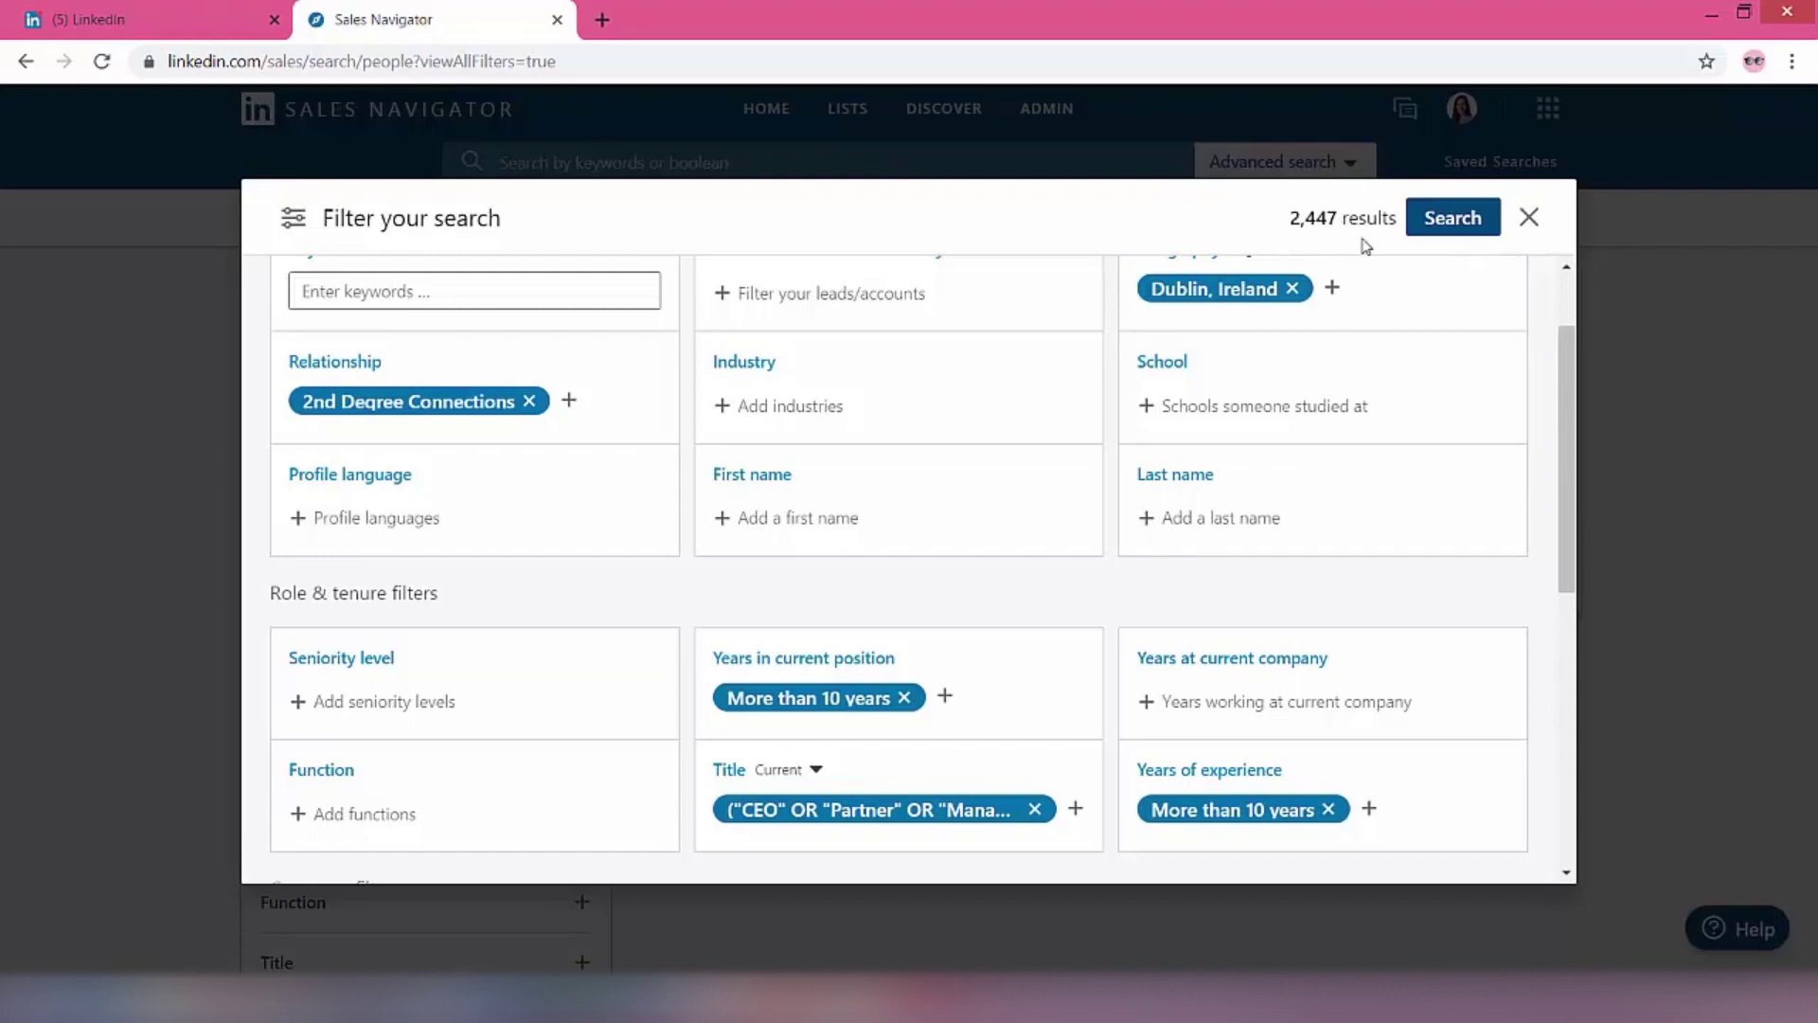
click(1280, 698)
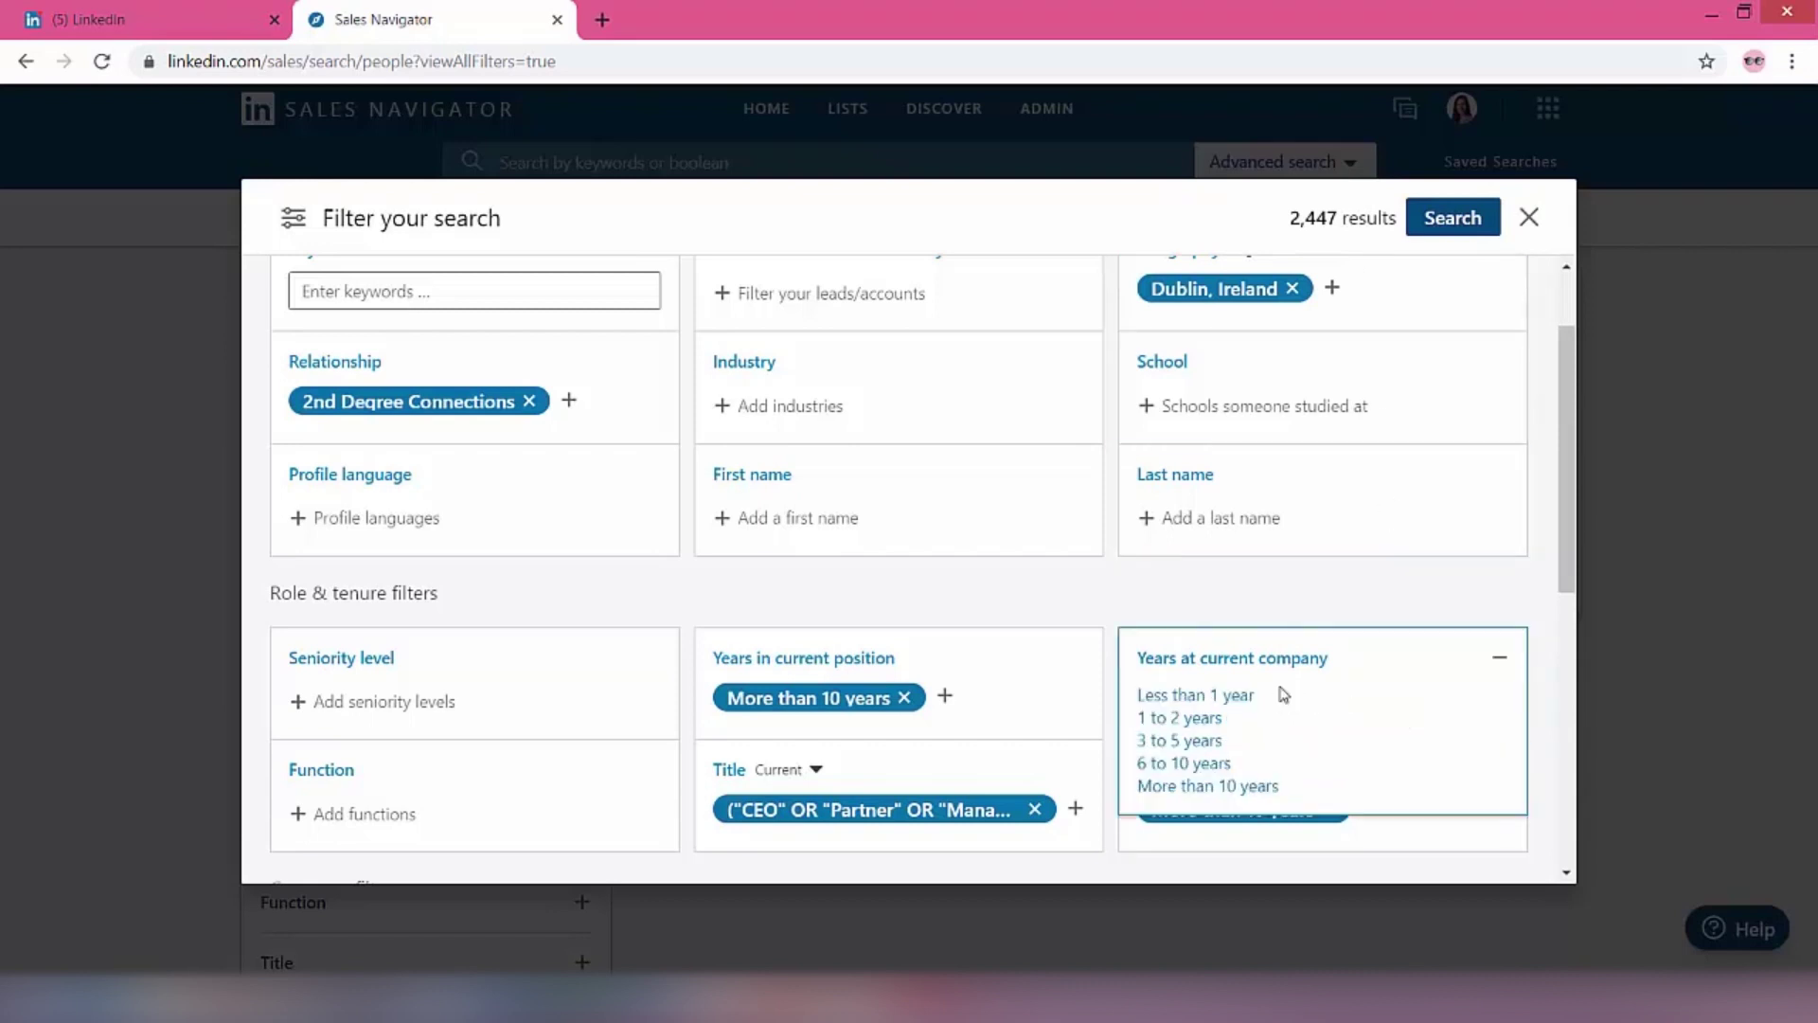
click(1248, 786)
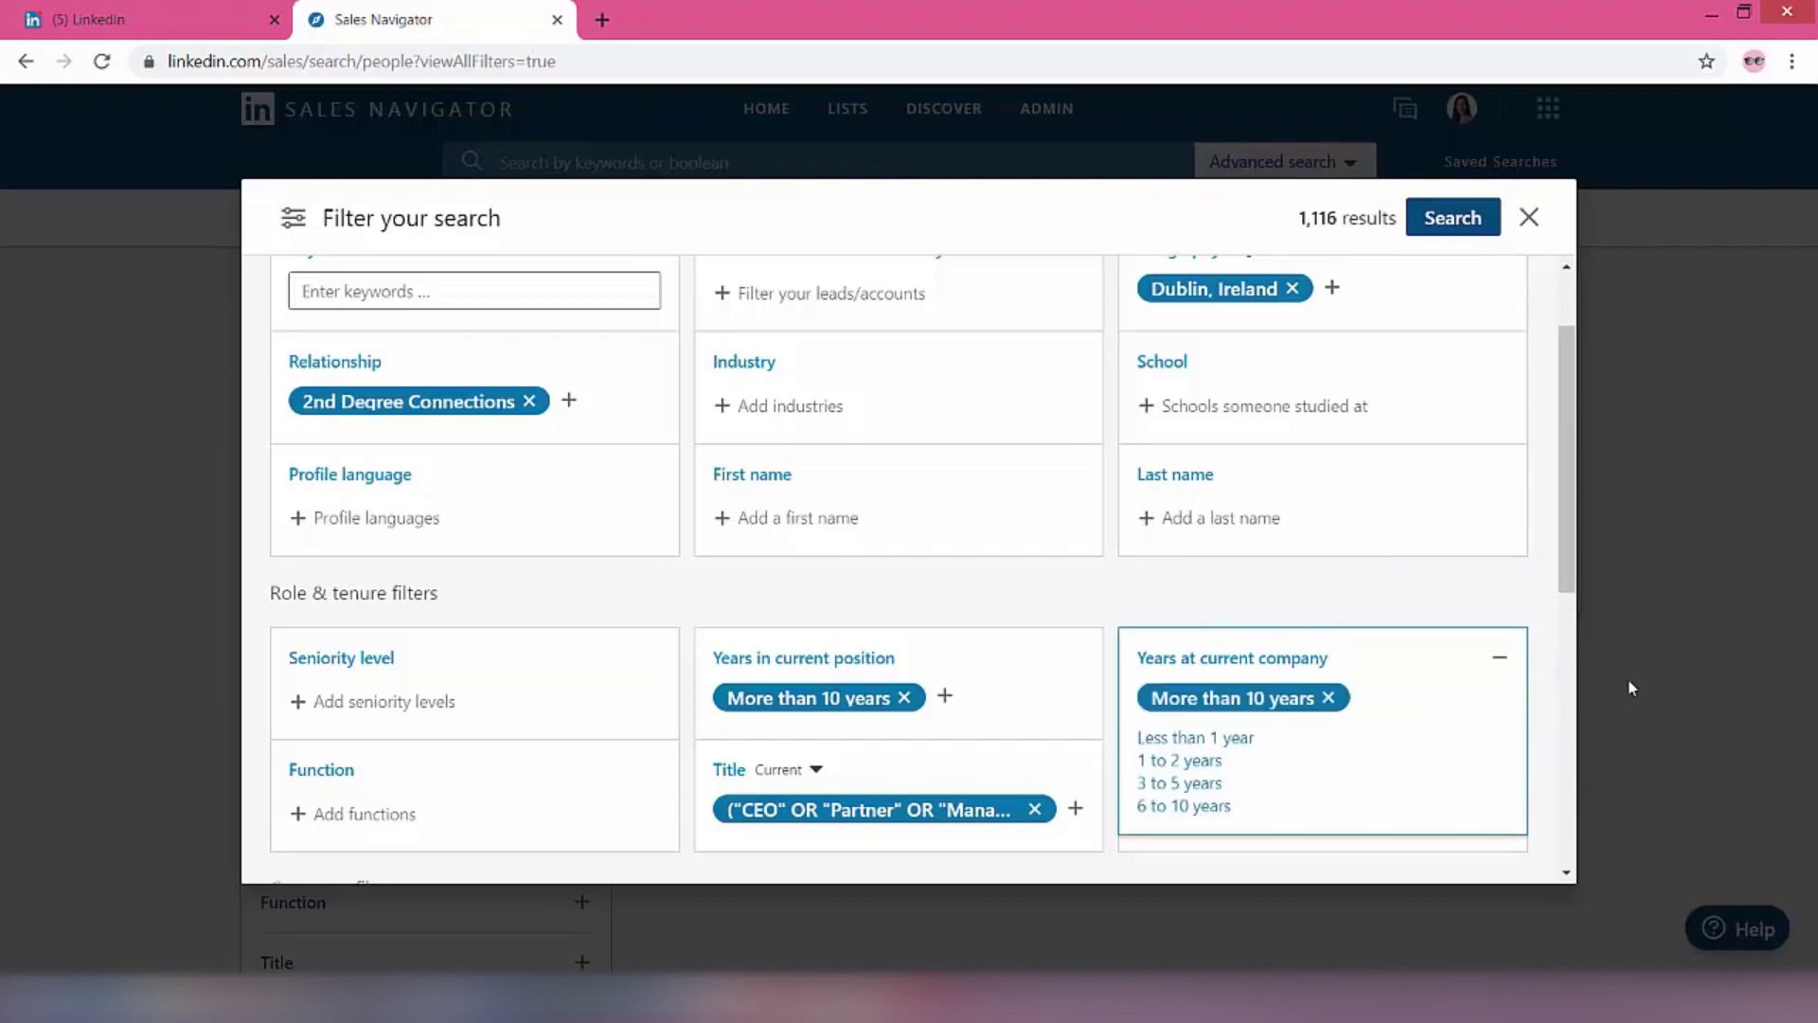
click(1529, 622)
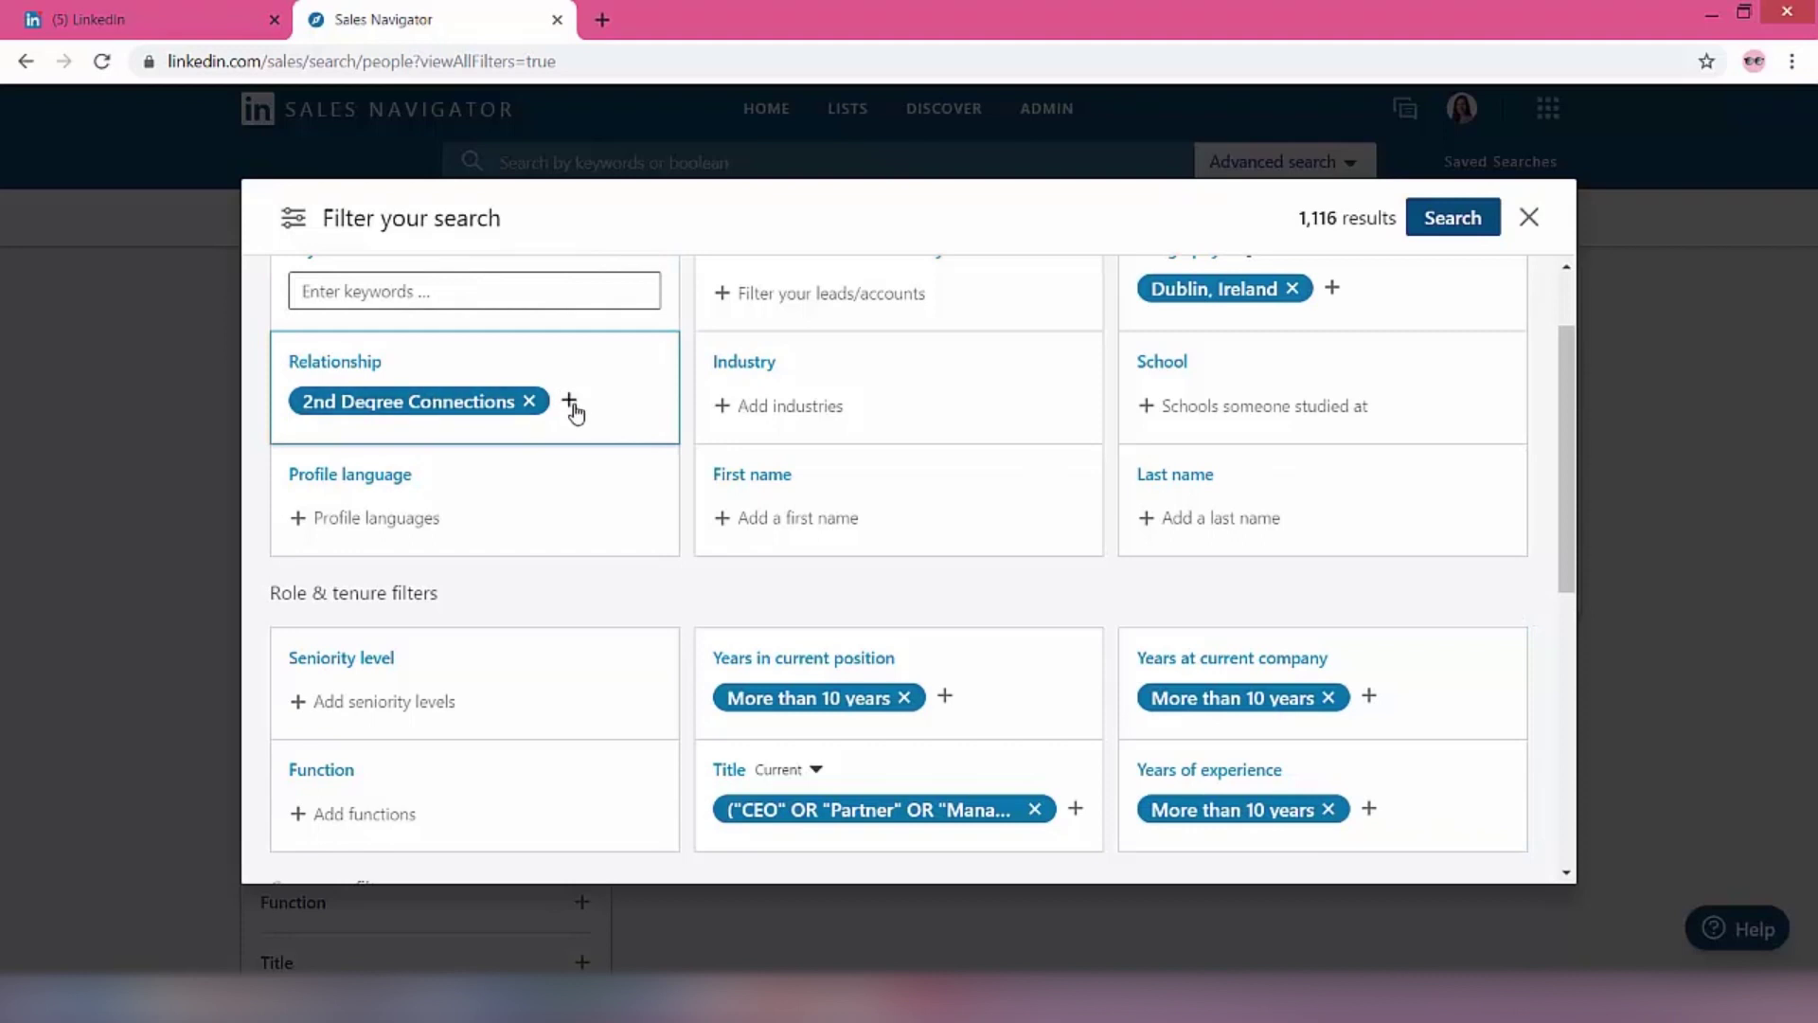
- Remove the 11-50 chip from Company headcount, keeping only 1-10 for 526 results
scroll(588, 467, down, 5)
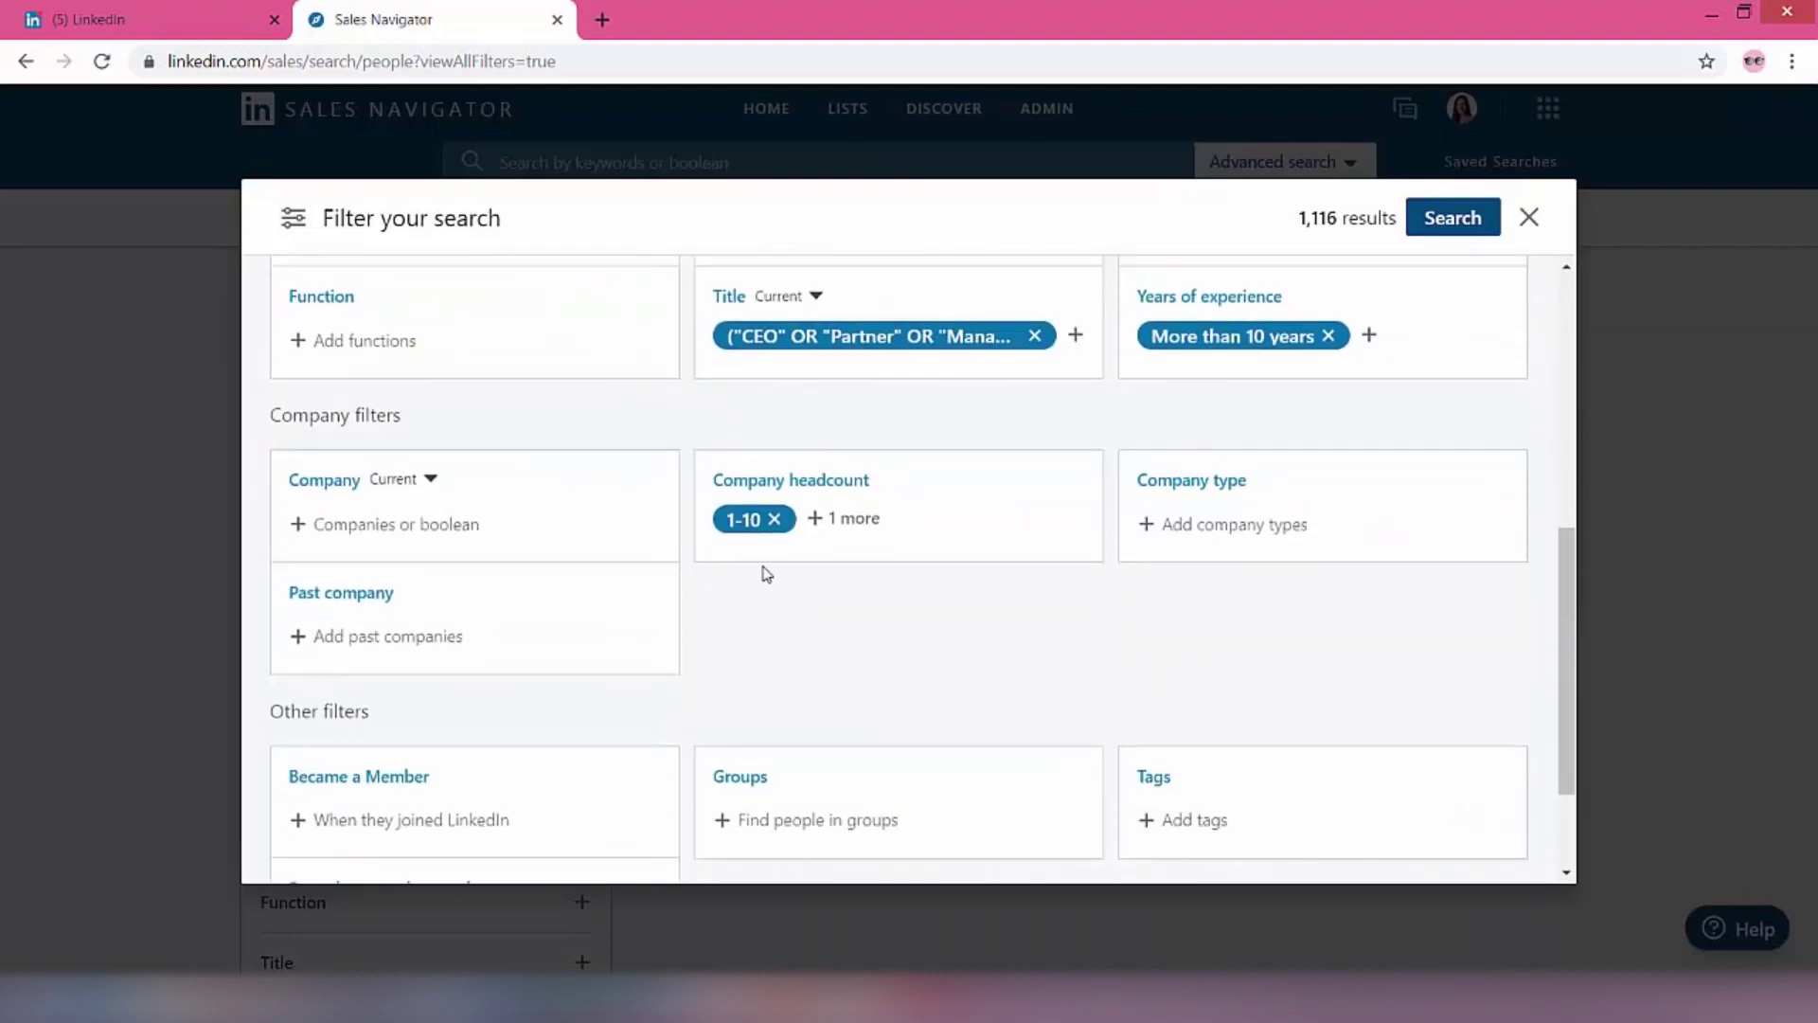
click(851, 529)
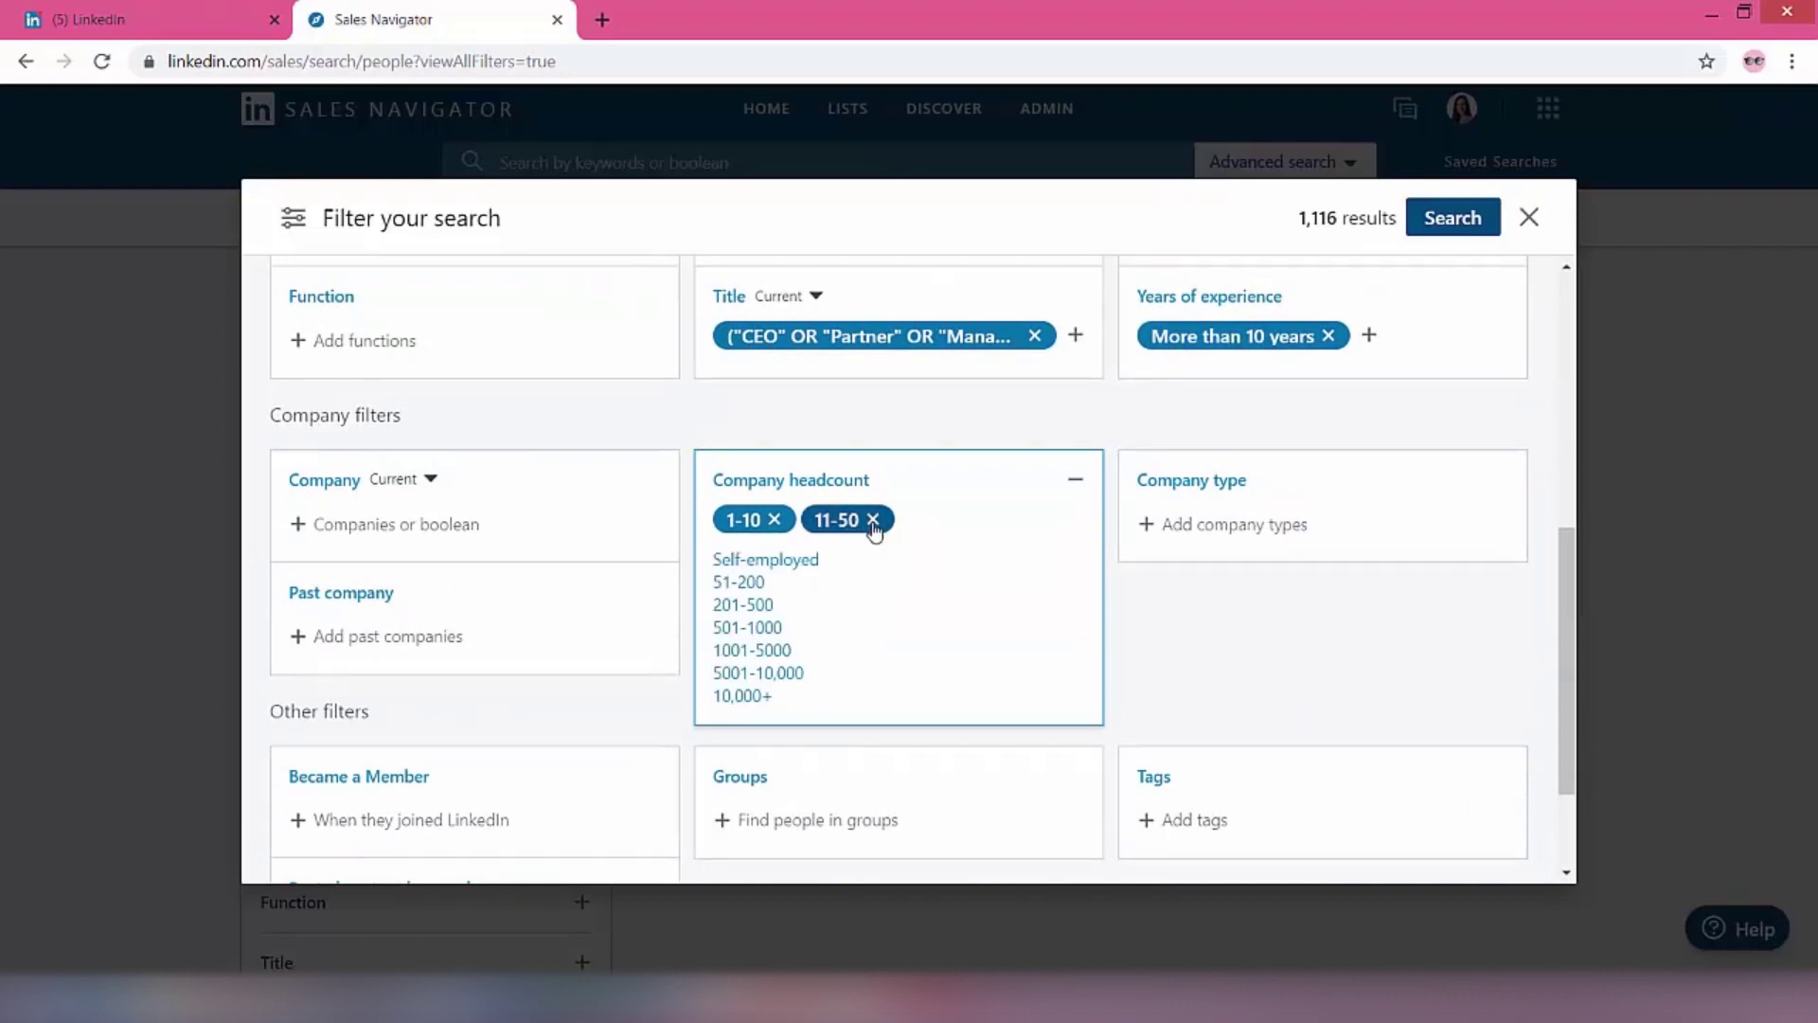
click(873, 520)
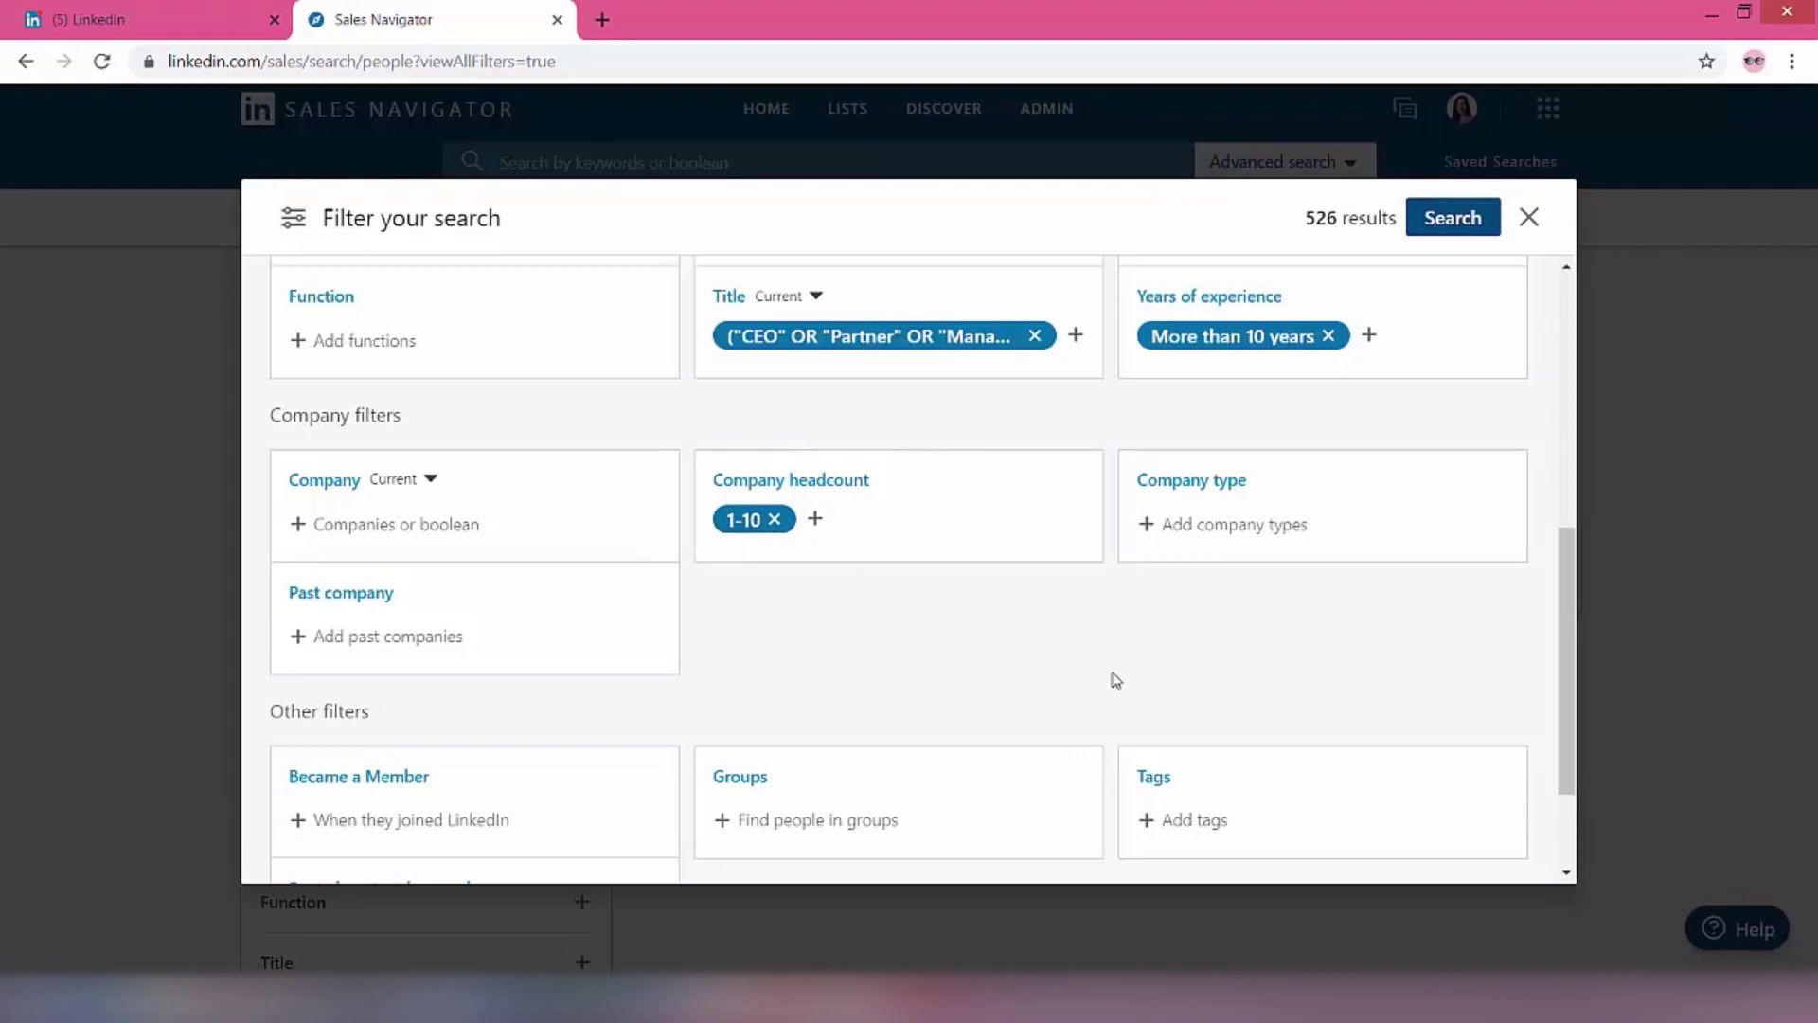
scroll(1098, 681, up, 6)
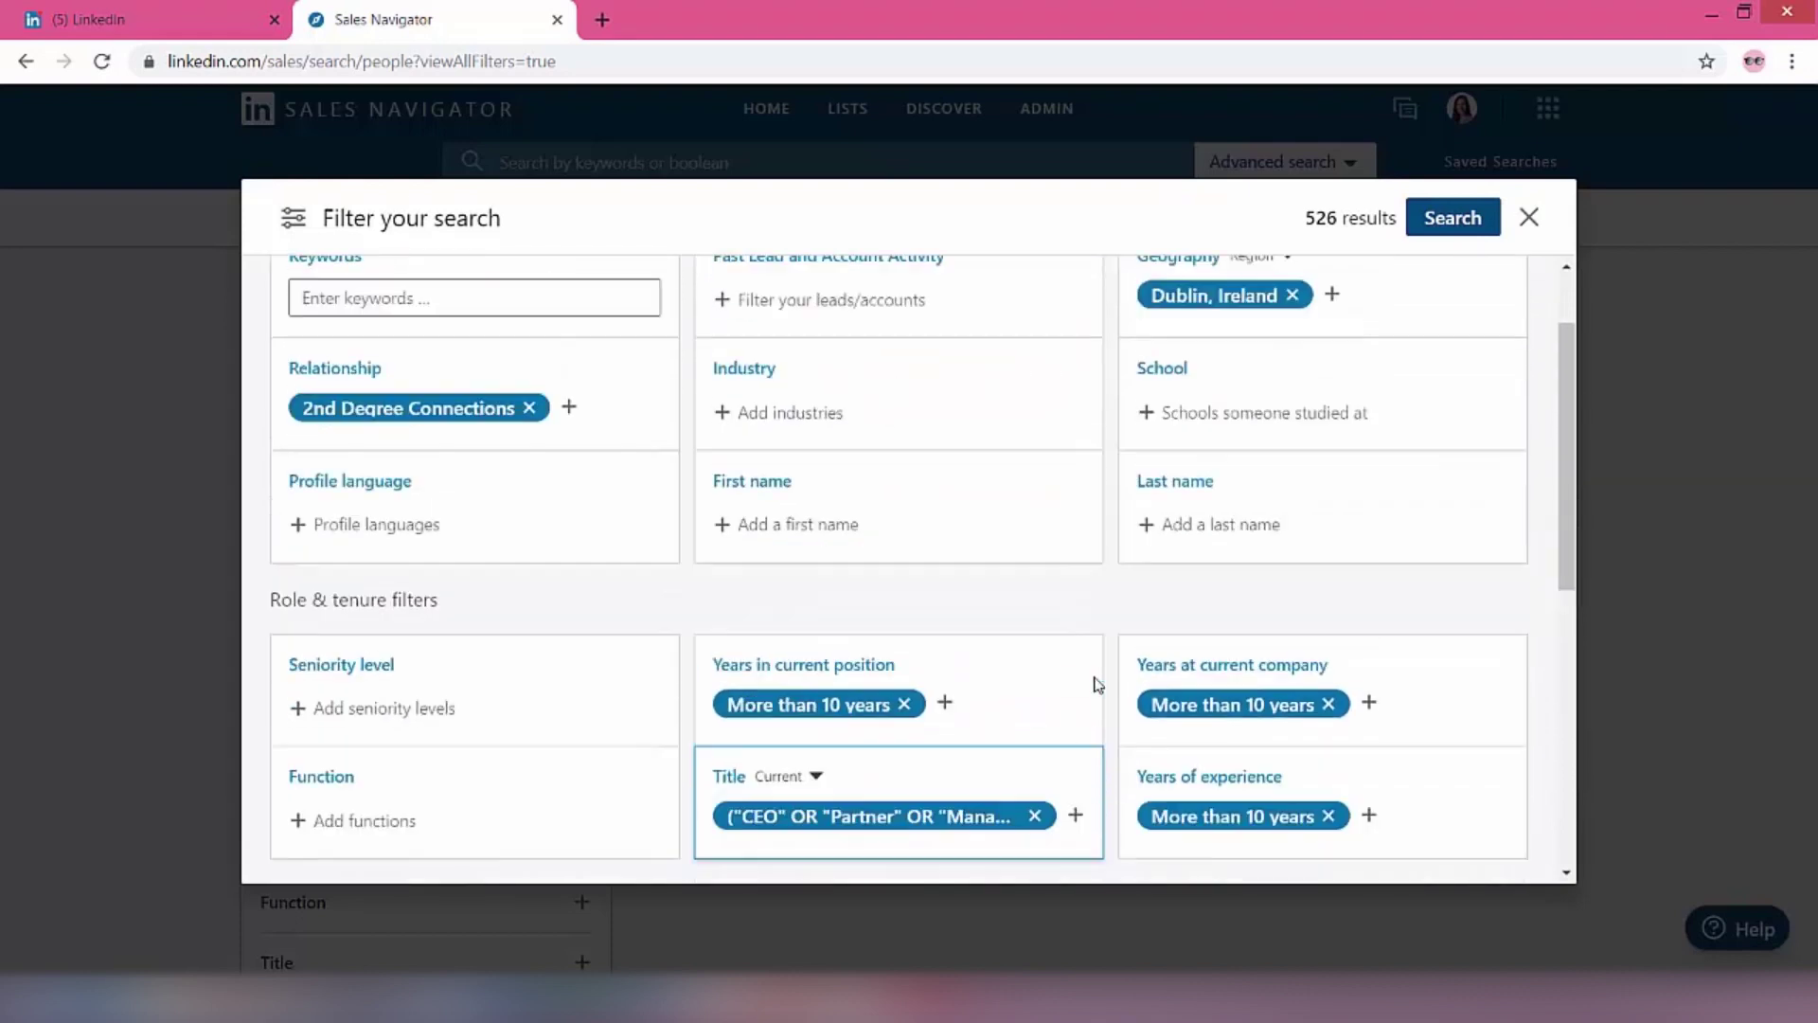
- Run the filtered search and scroll through the 526 Dublin, Ireland lead results
click(1437, 222)
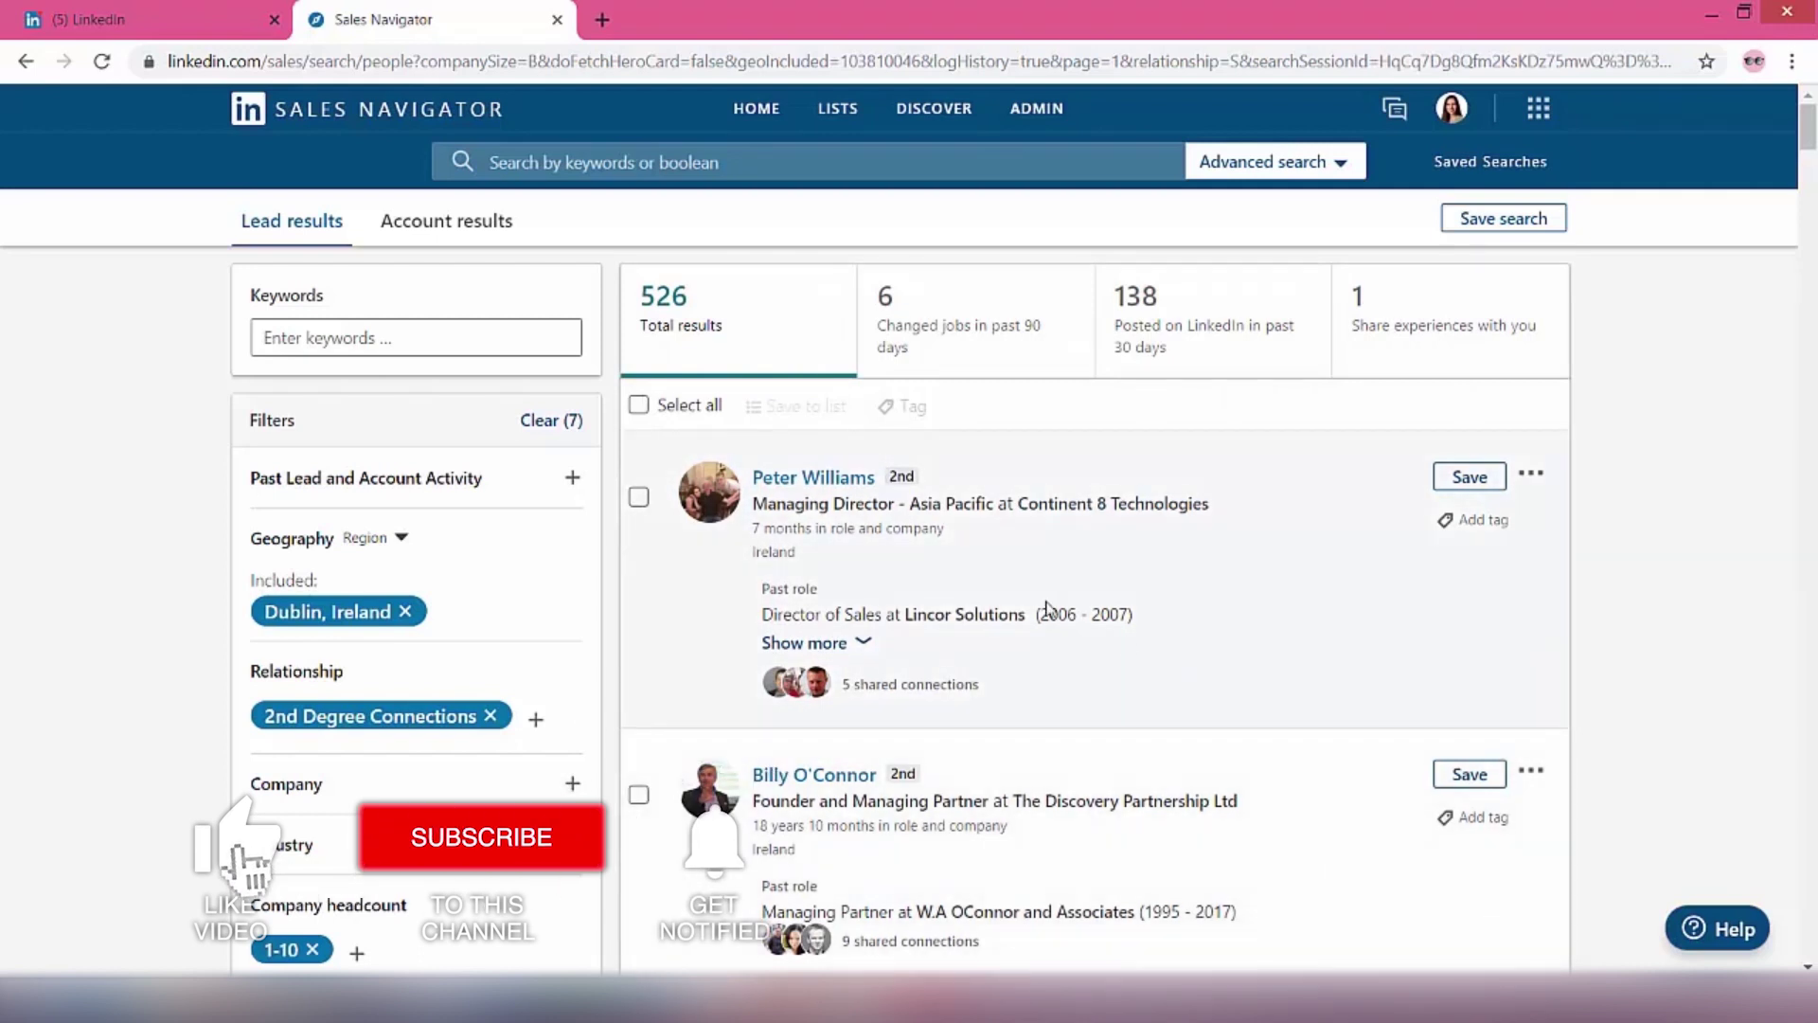
scroll(1051, 616, down, 6)
scroll(1054, 631, down, 7)
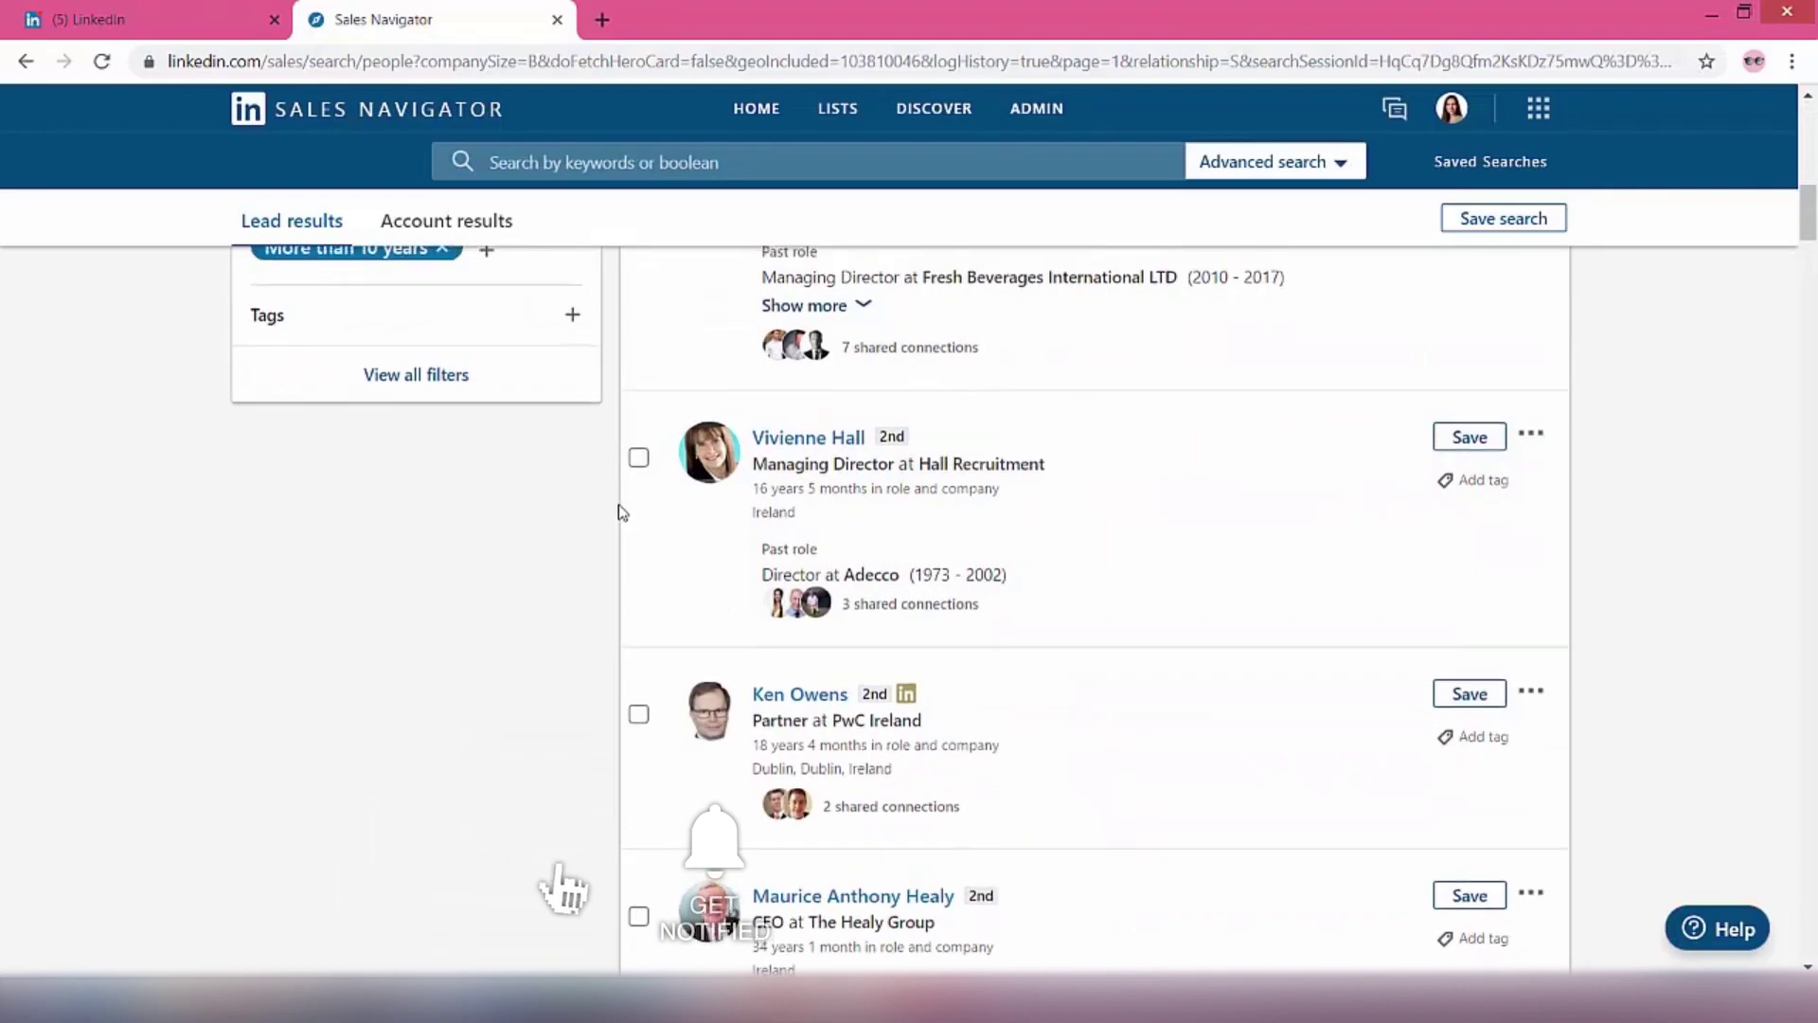
scroll(618, 547, up, 8)
scroll(618, 504, up, 5)
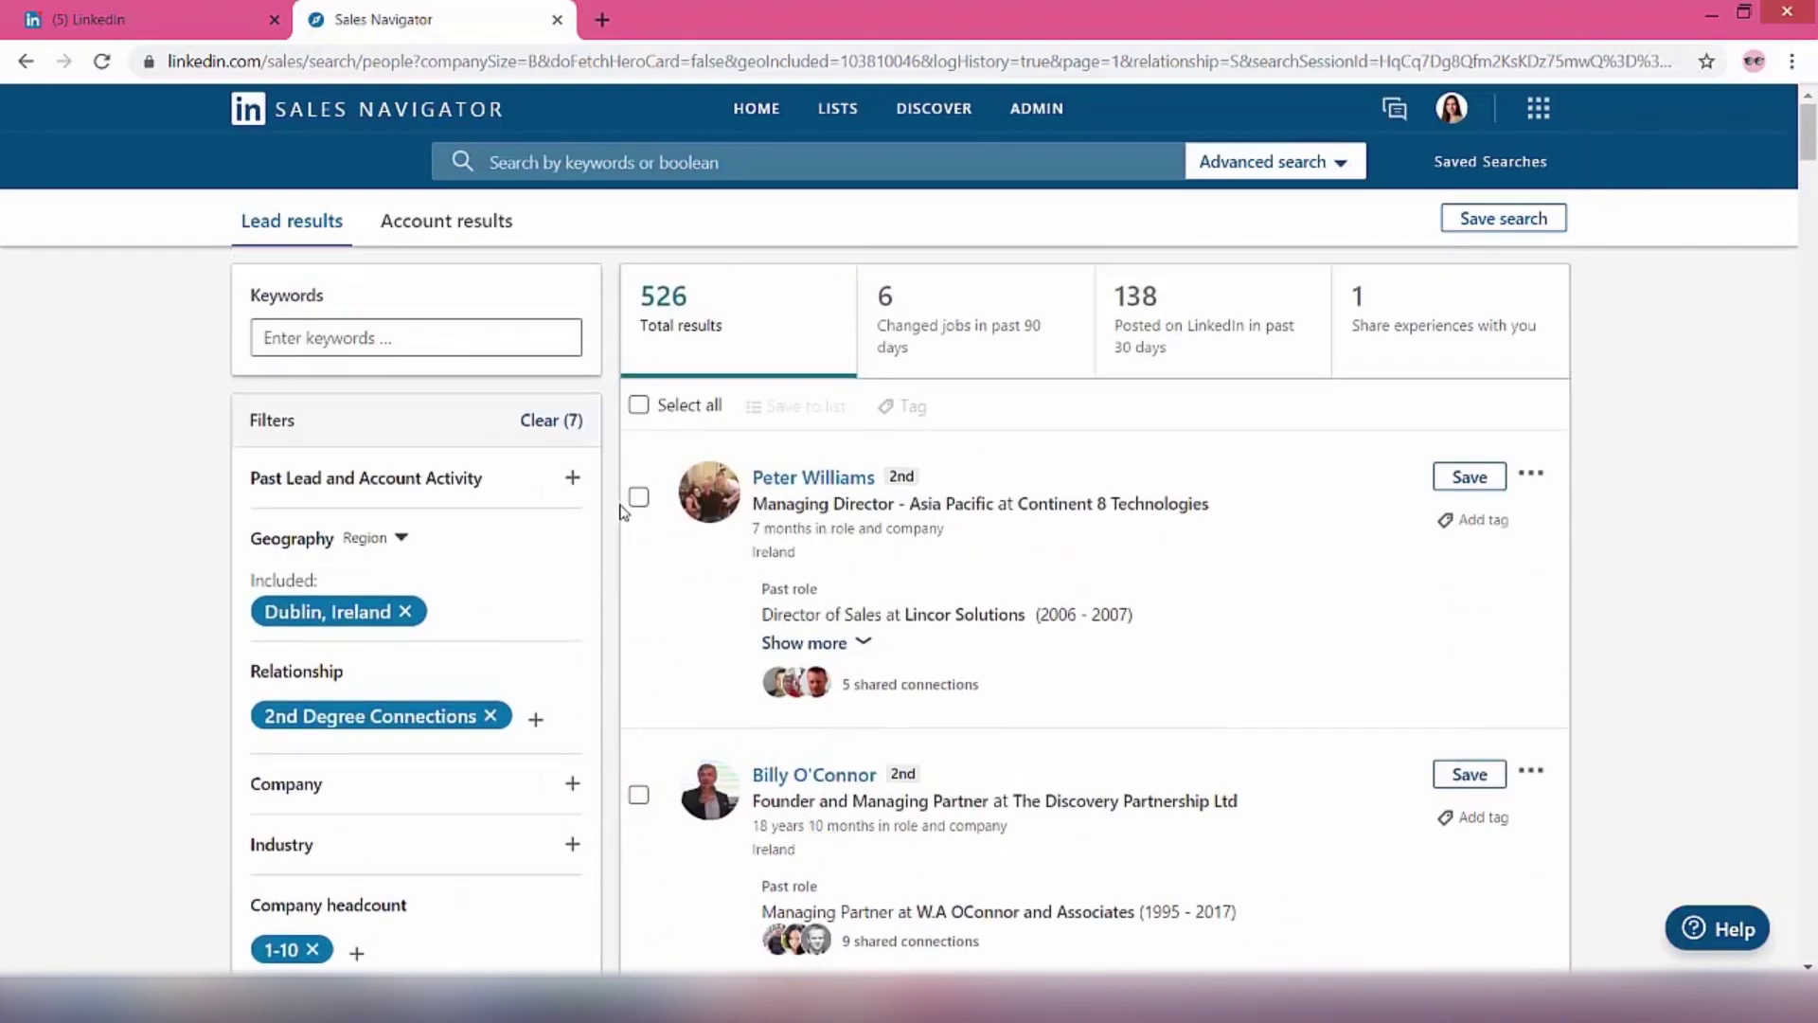